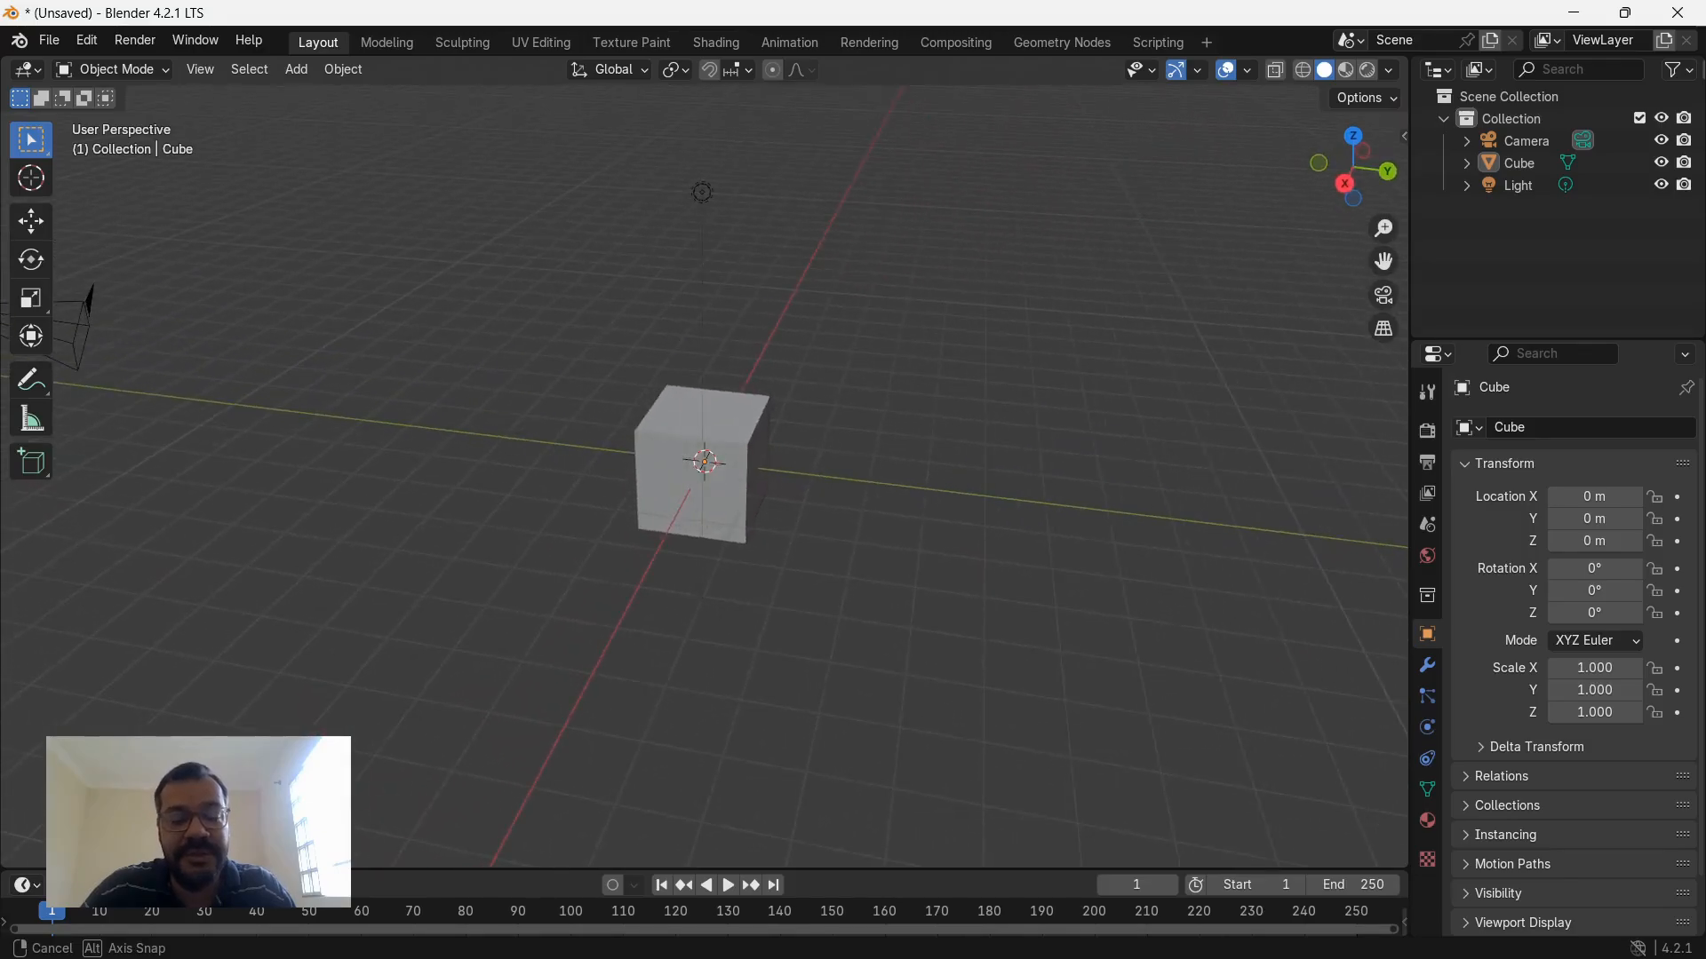
Delete the default cube from the scene.
left_click(702, 479)
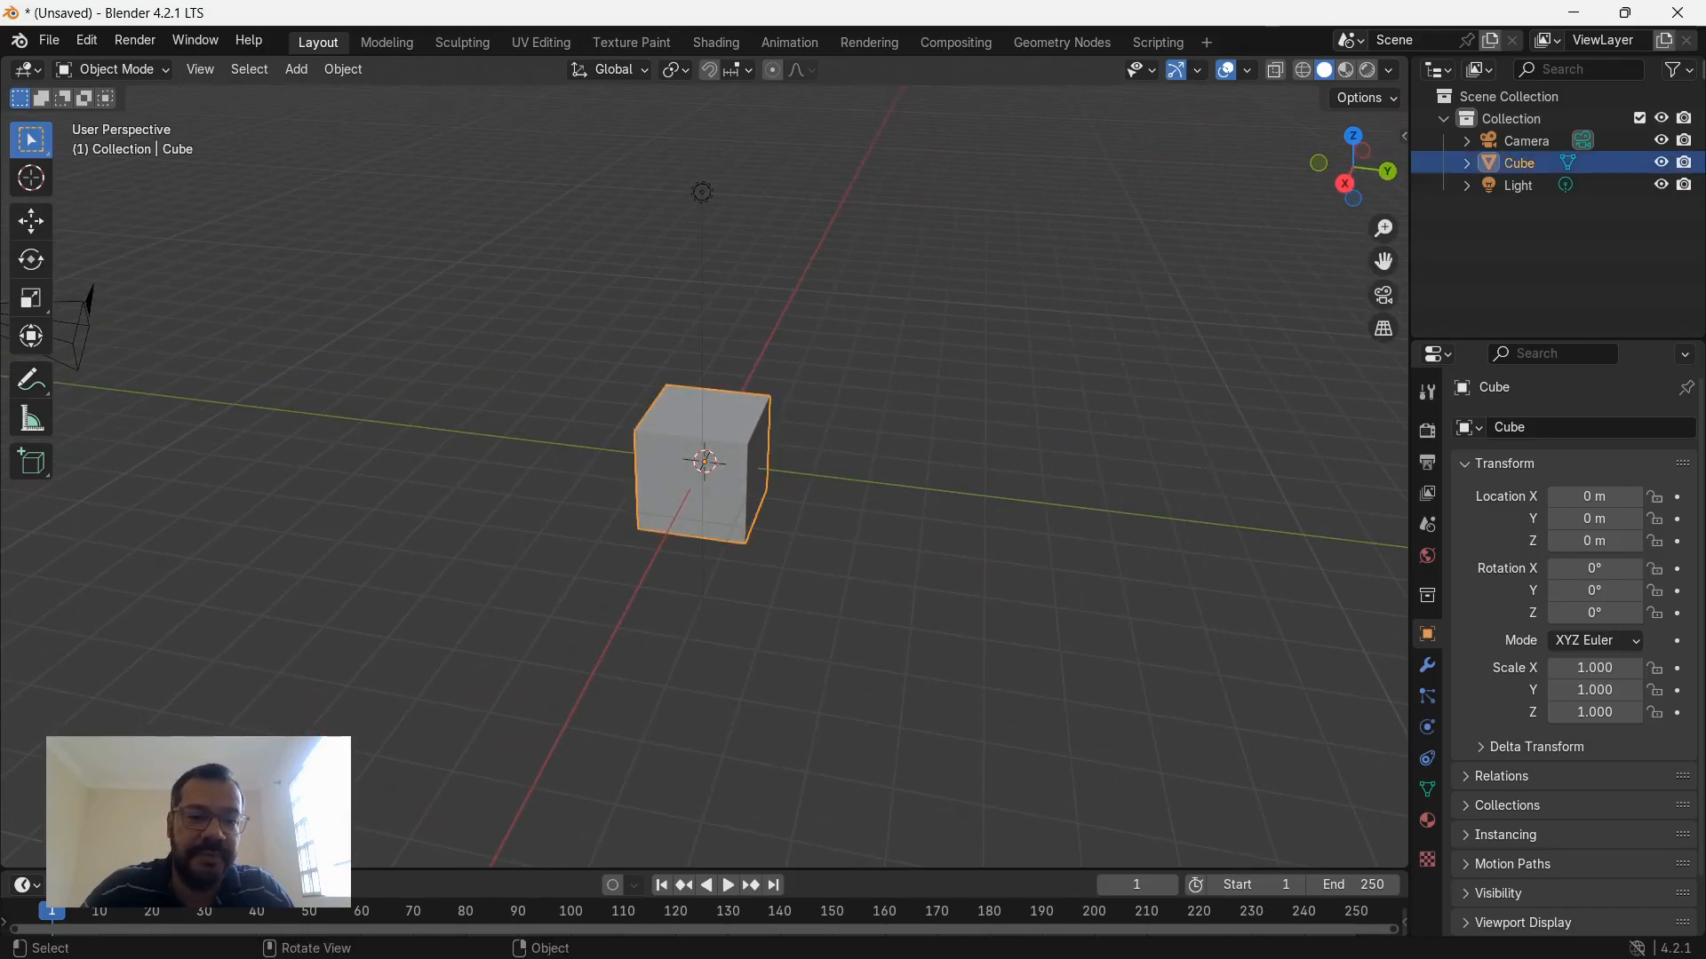
key("x")
key("Return")
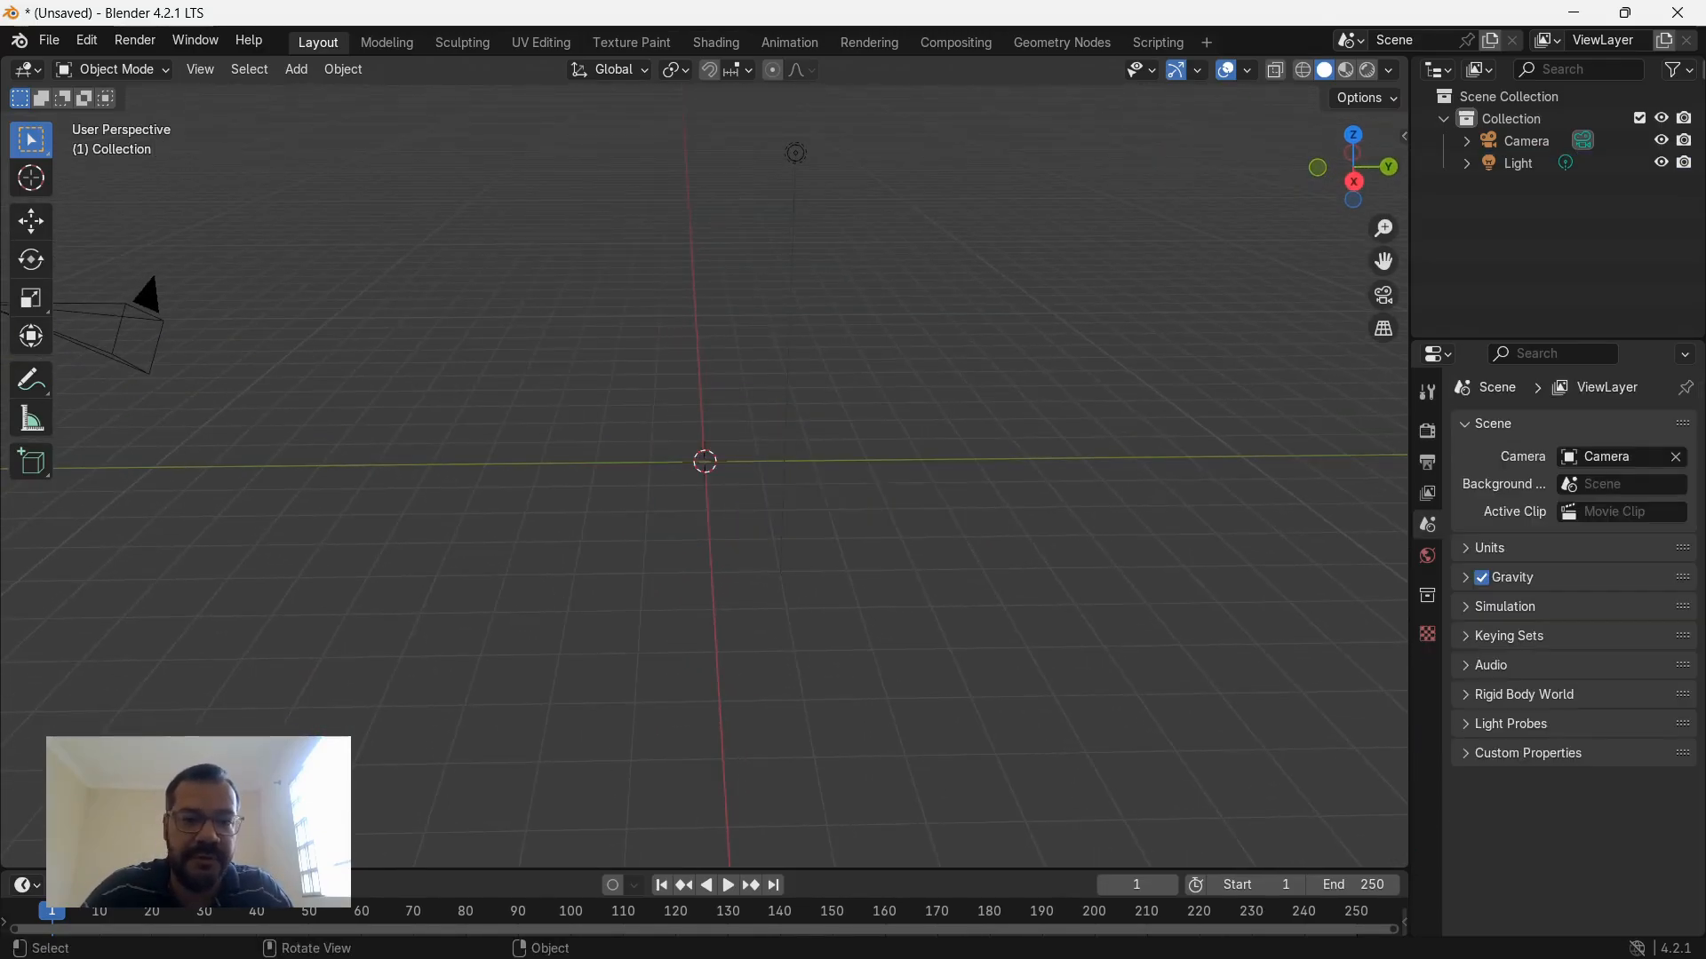
Add a Bézier curve at the origin and view the scene from the top.
key("shift+a")
mouse_move(728, 529)
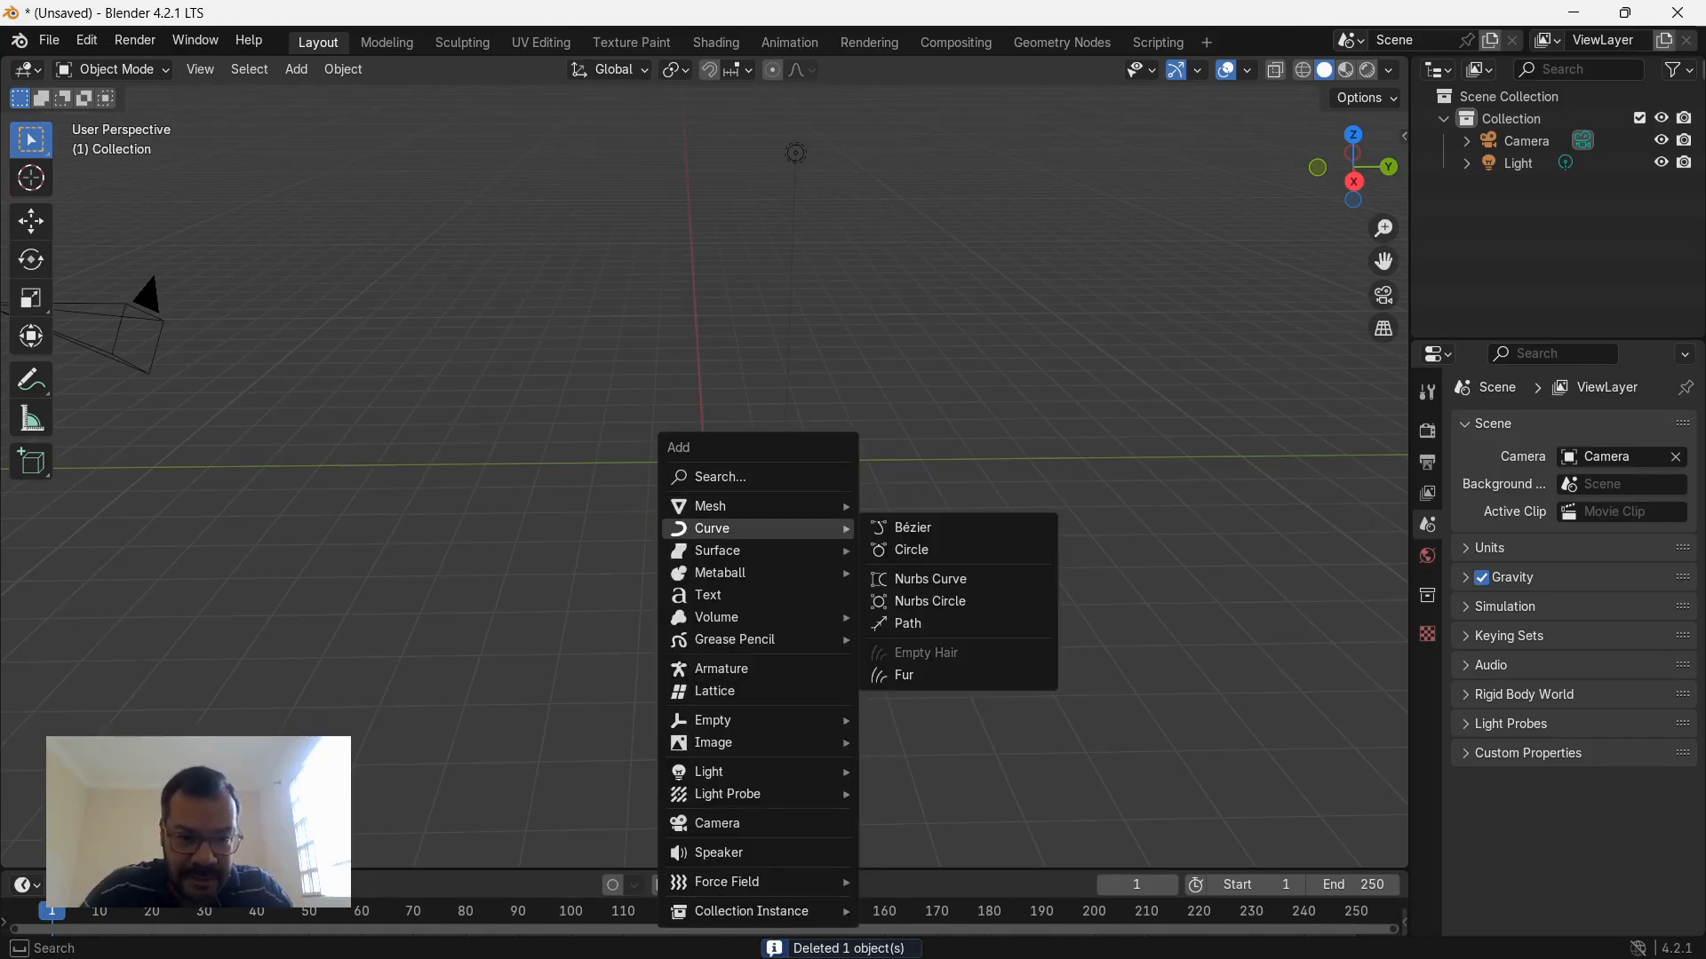
left_click(897, 526)
key("KP_7")
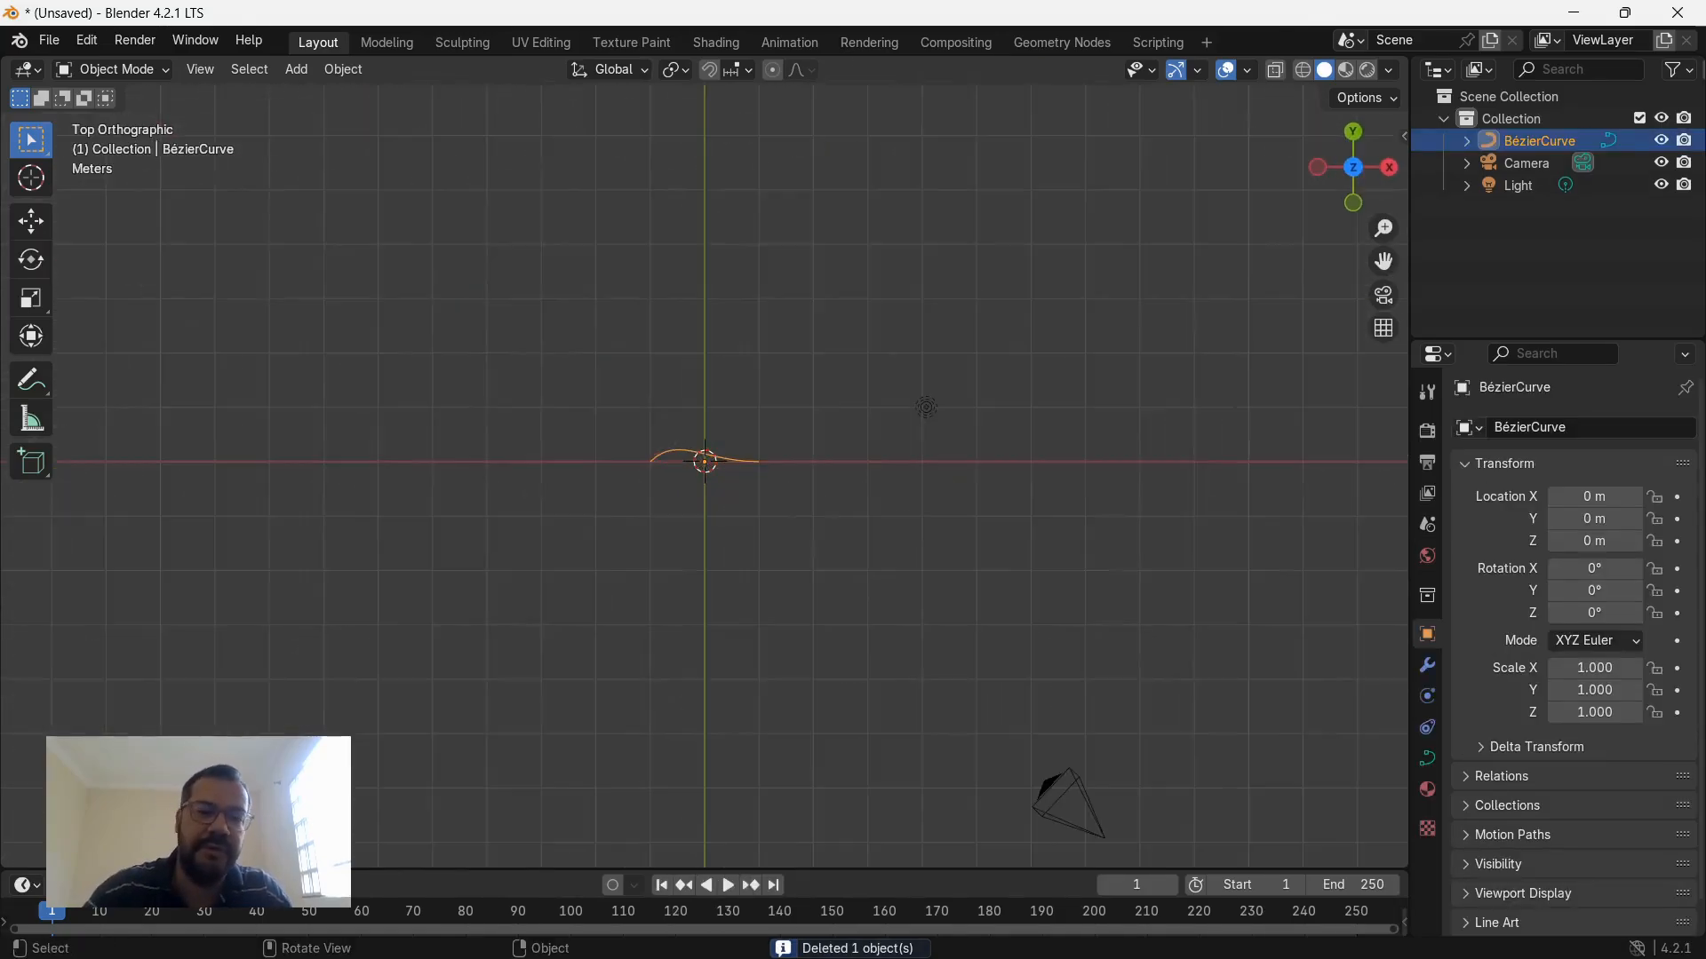
Lengthen the Bézier curve by moving its two end points outward, and rotate the right end's handles about 45° clockwise.
key("Tab")
left_click(650, 462)
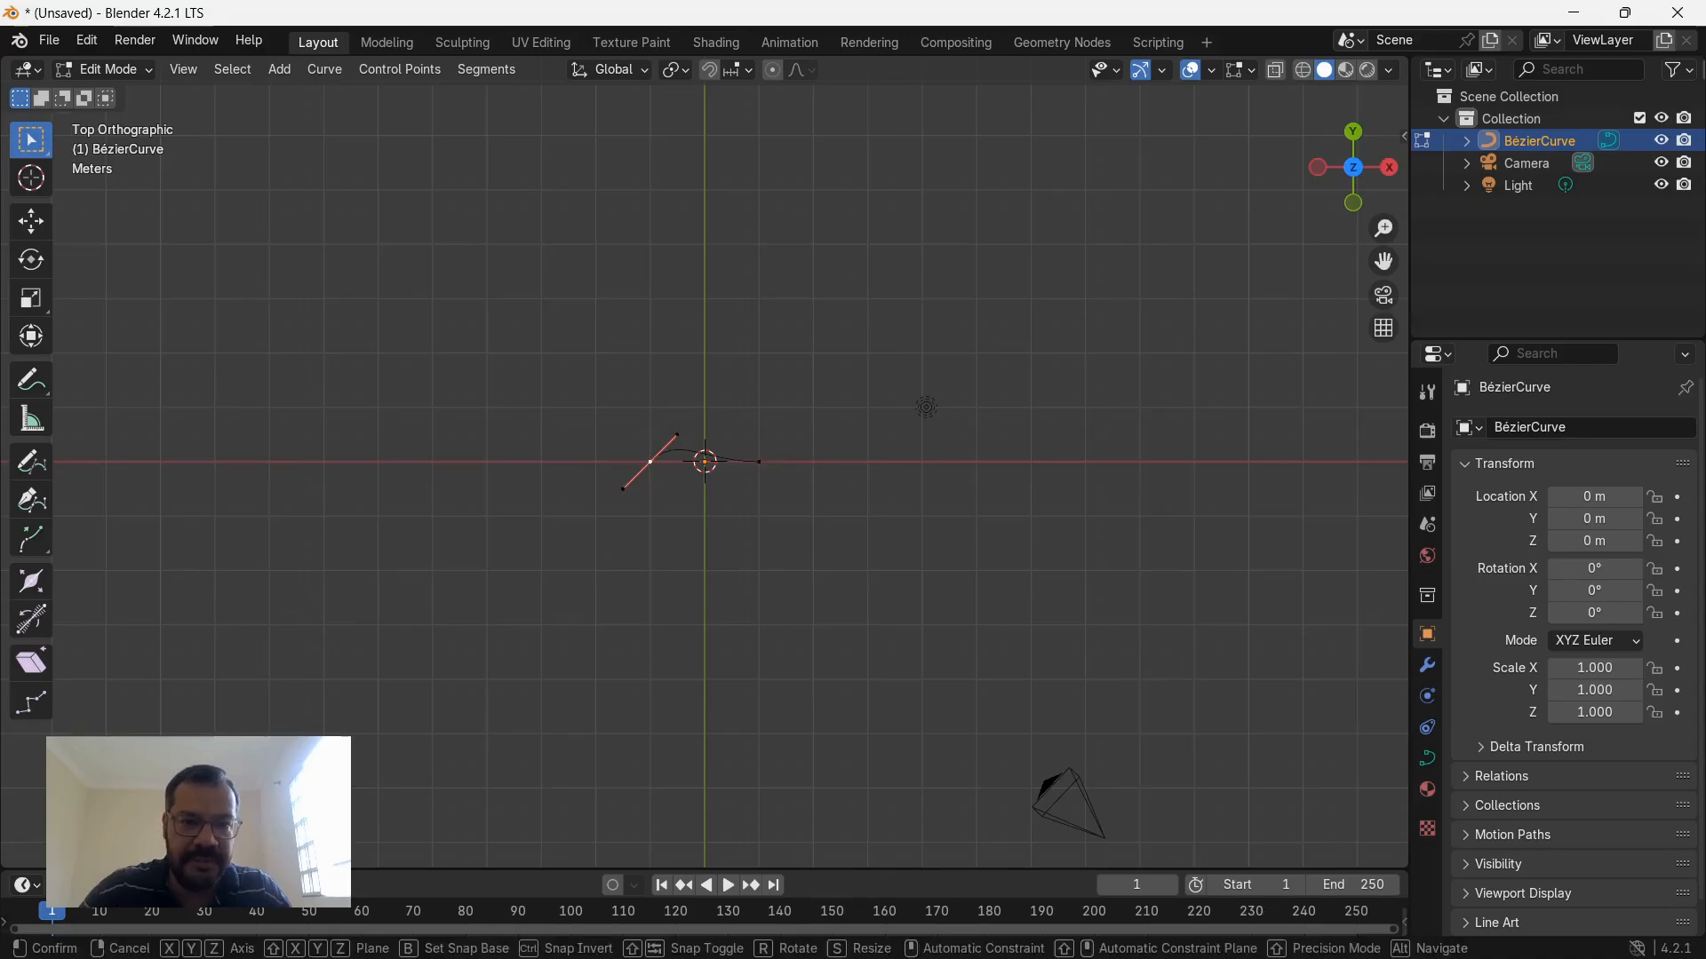
left_click_drag(650, 462, 533, 446)
key("g")
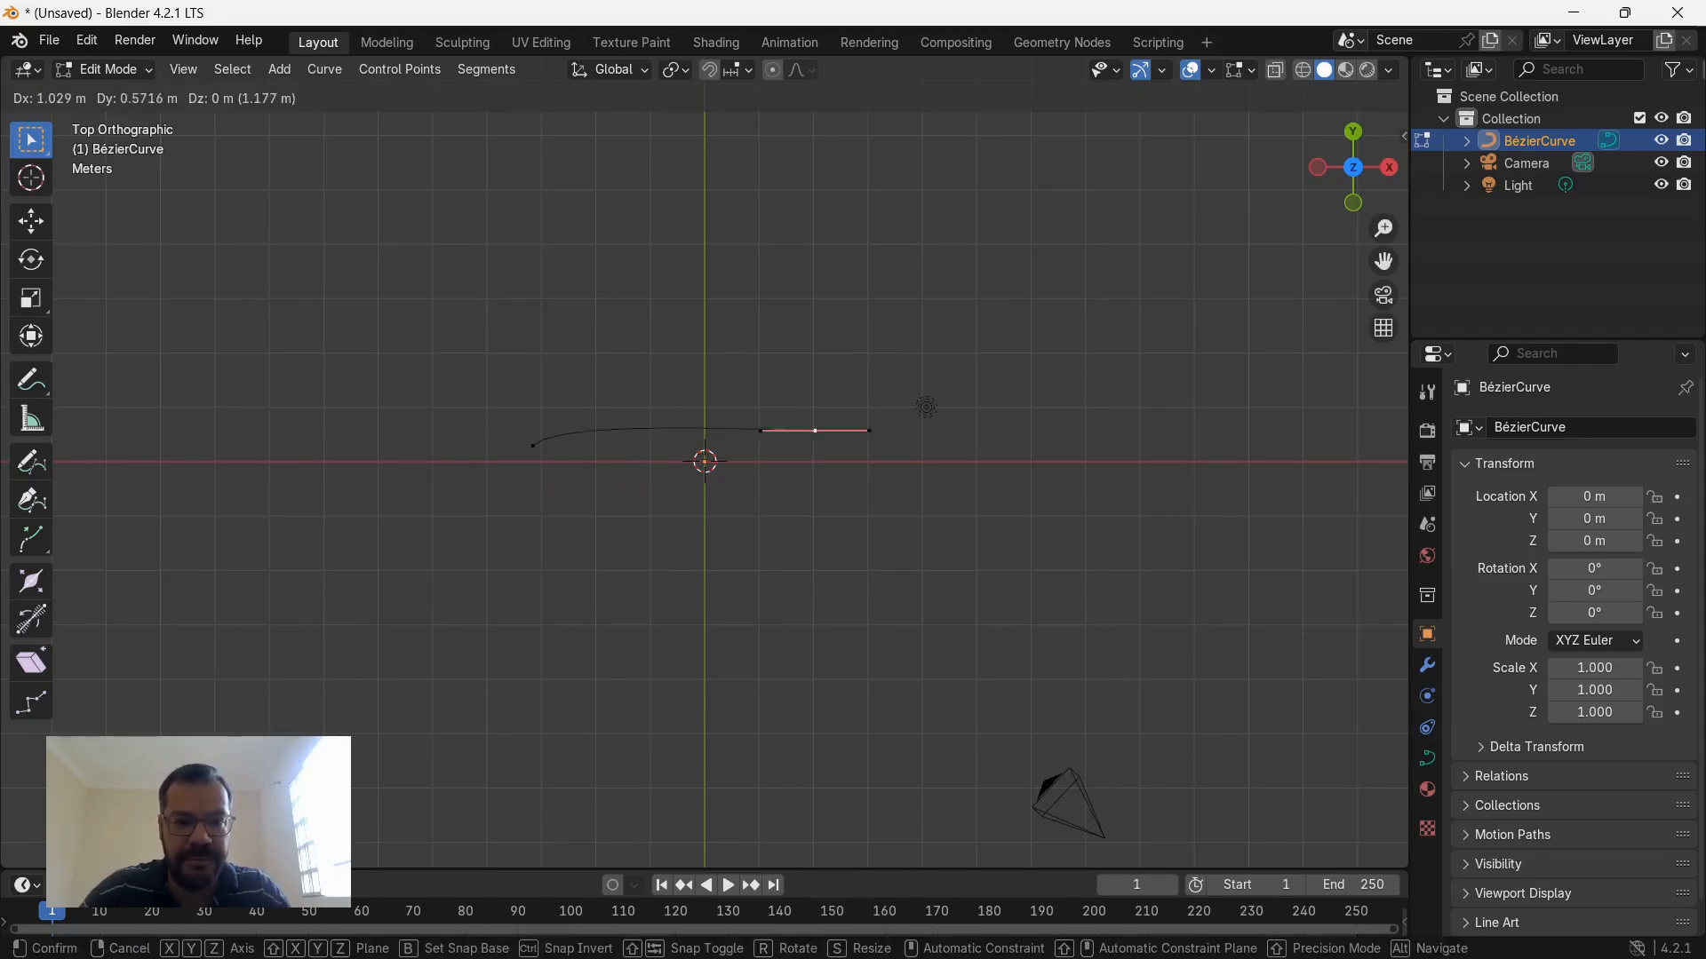
left_click(1125, 468)
key("r")
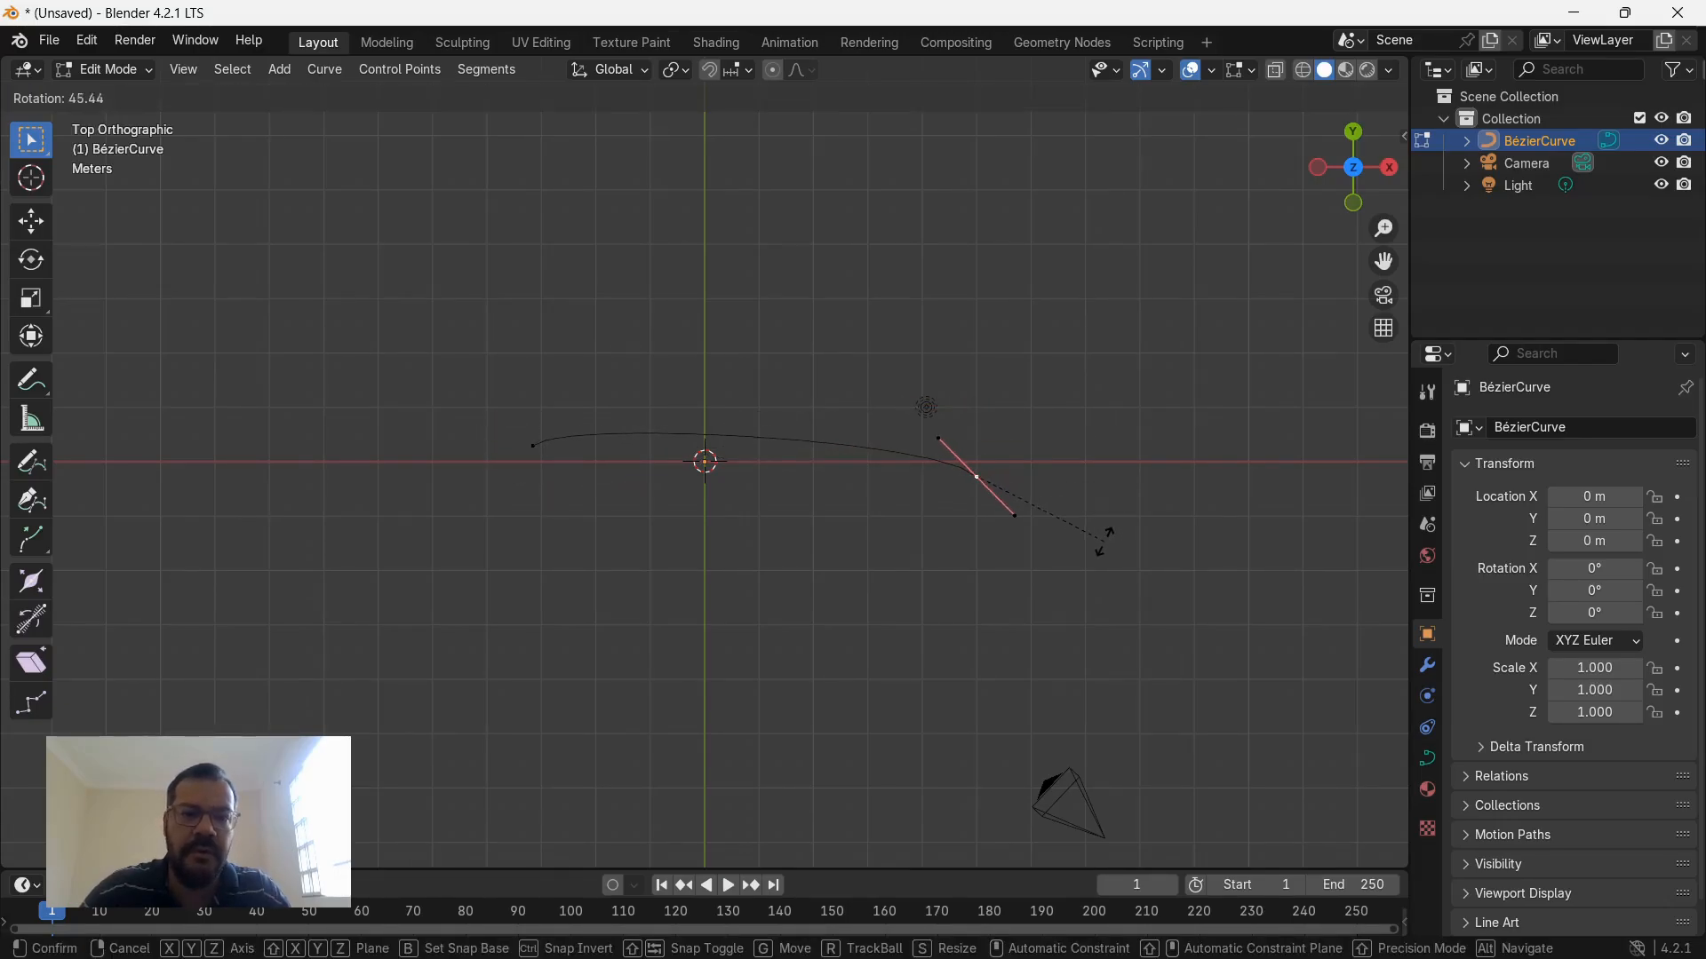
left_click(1104, 538)
key("Tab")
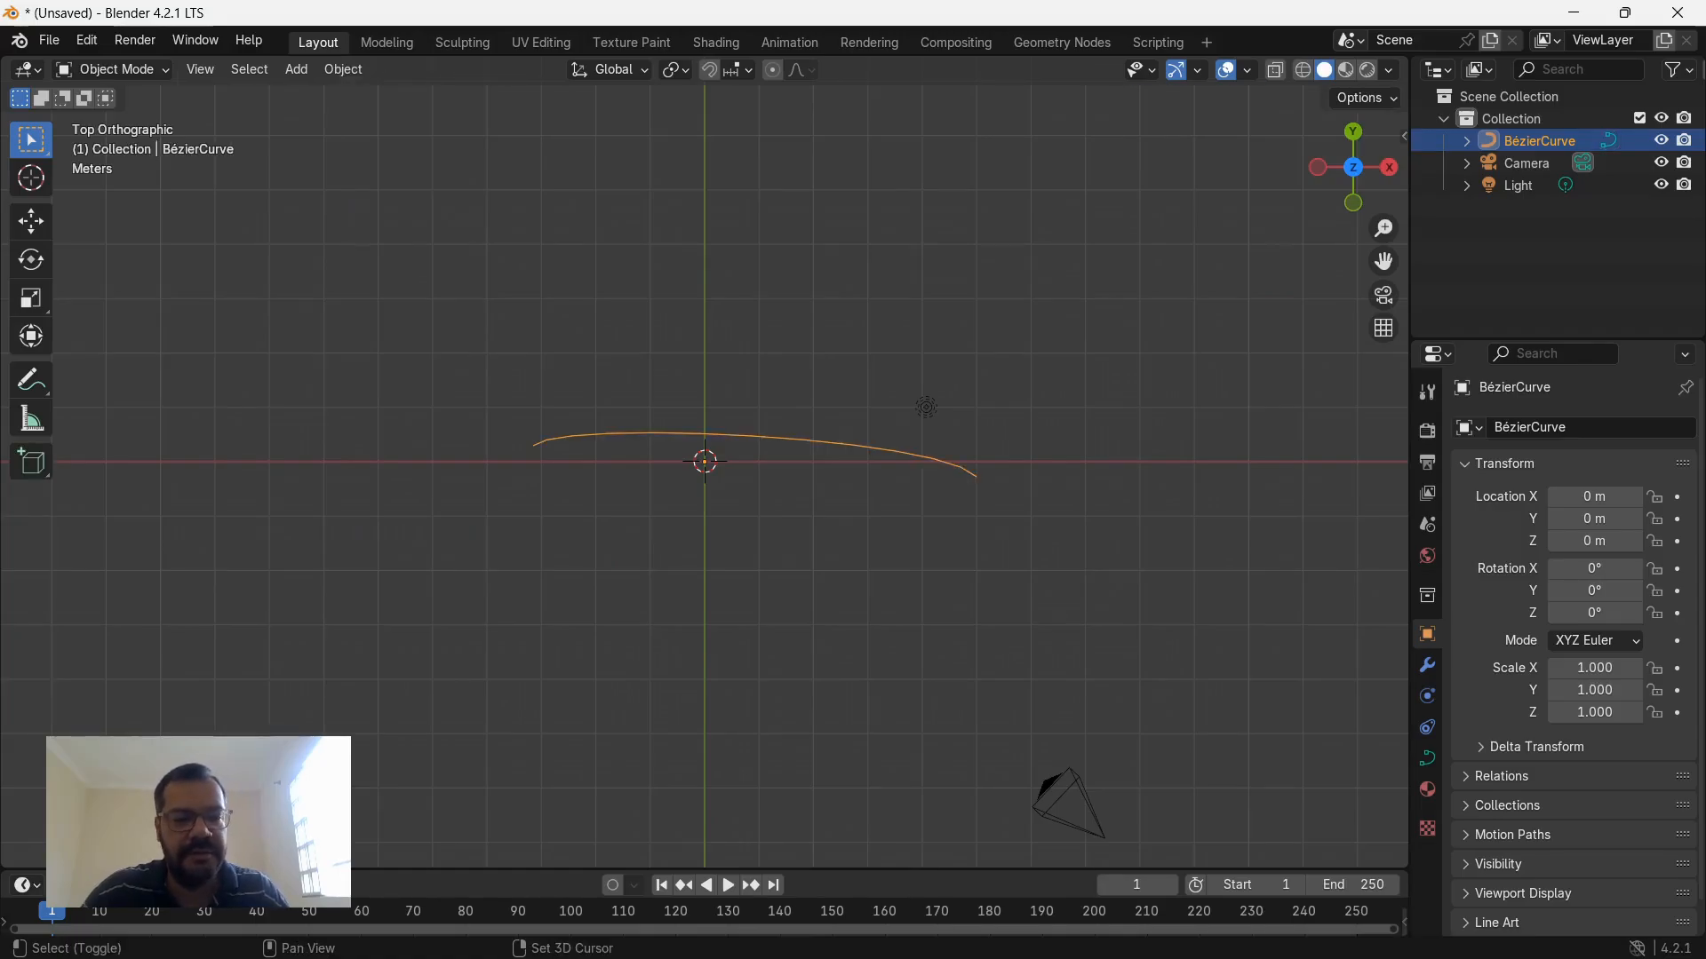
Add a torus with a 1.6 m major radius and scale it down uniformly to about one sixth of its size.
key("shift+a")
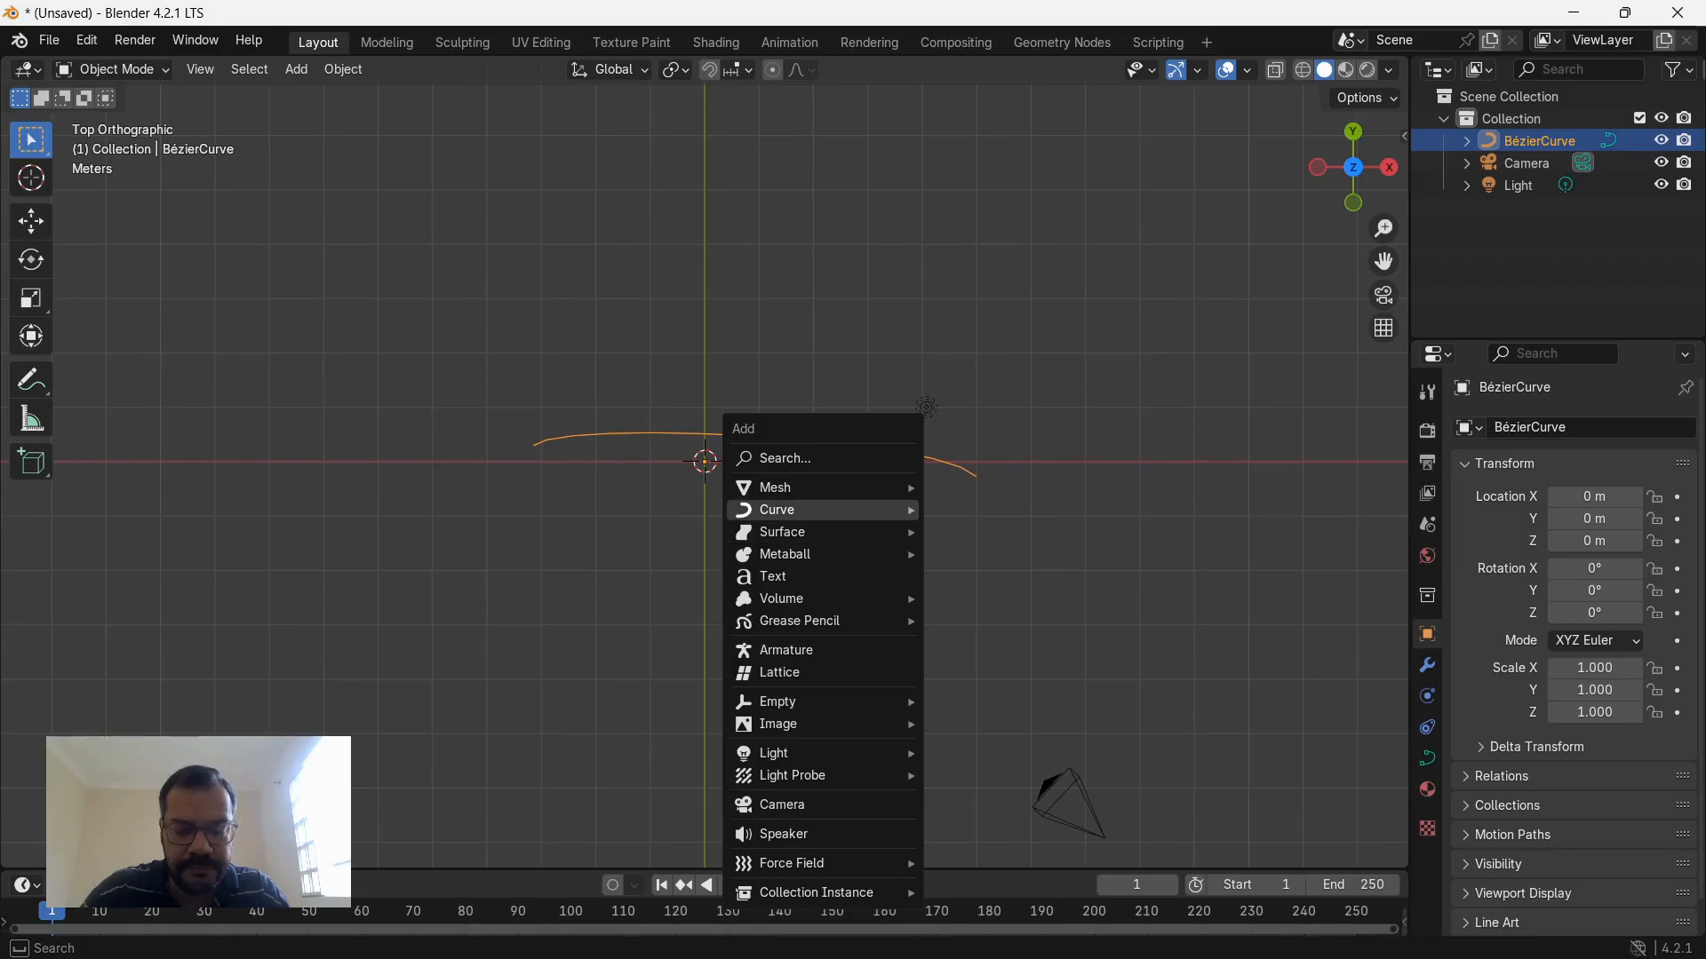
mouse_move(827, 487)
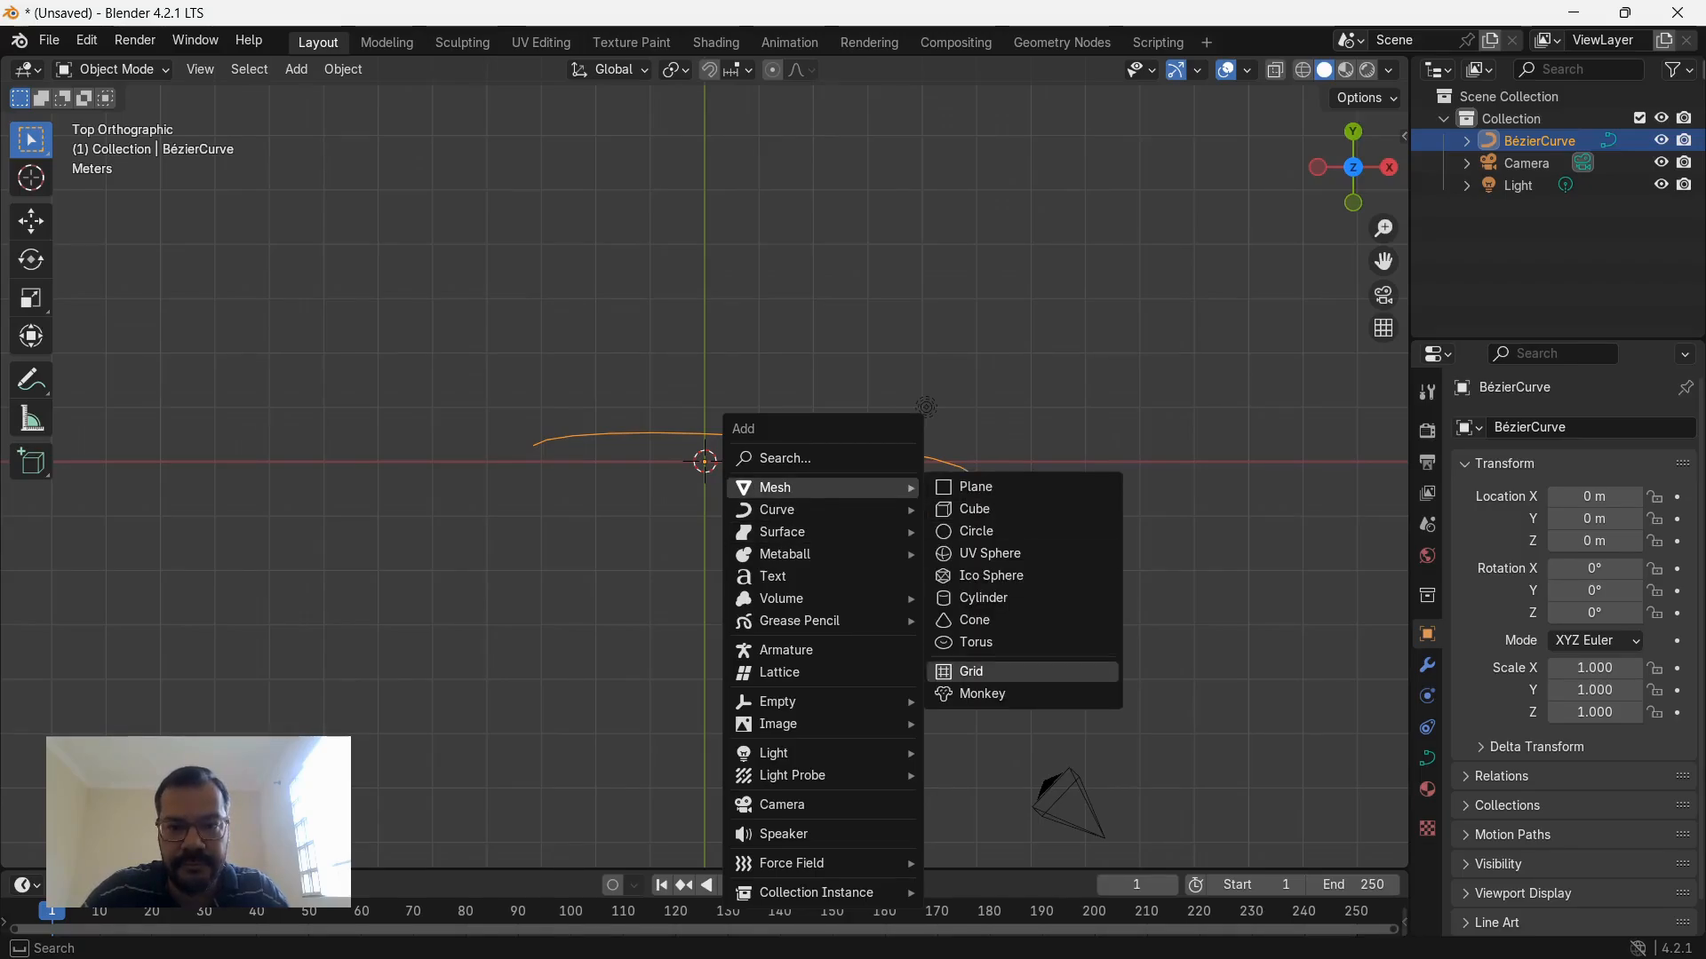
left_click(968, 642)
scroll(705, 461, "up", 7)
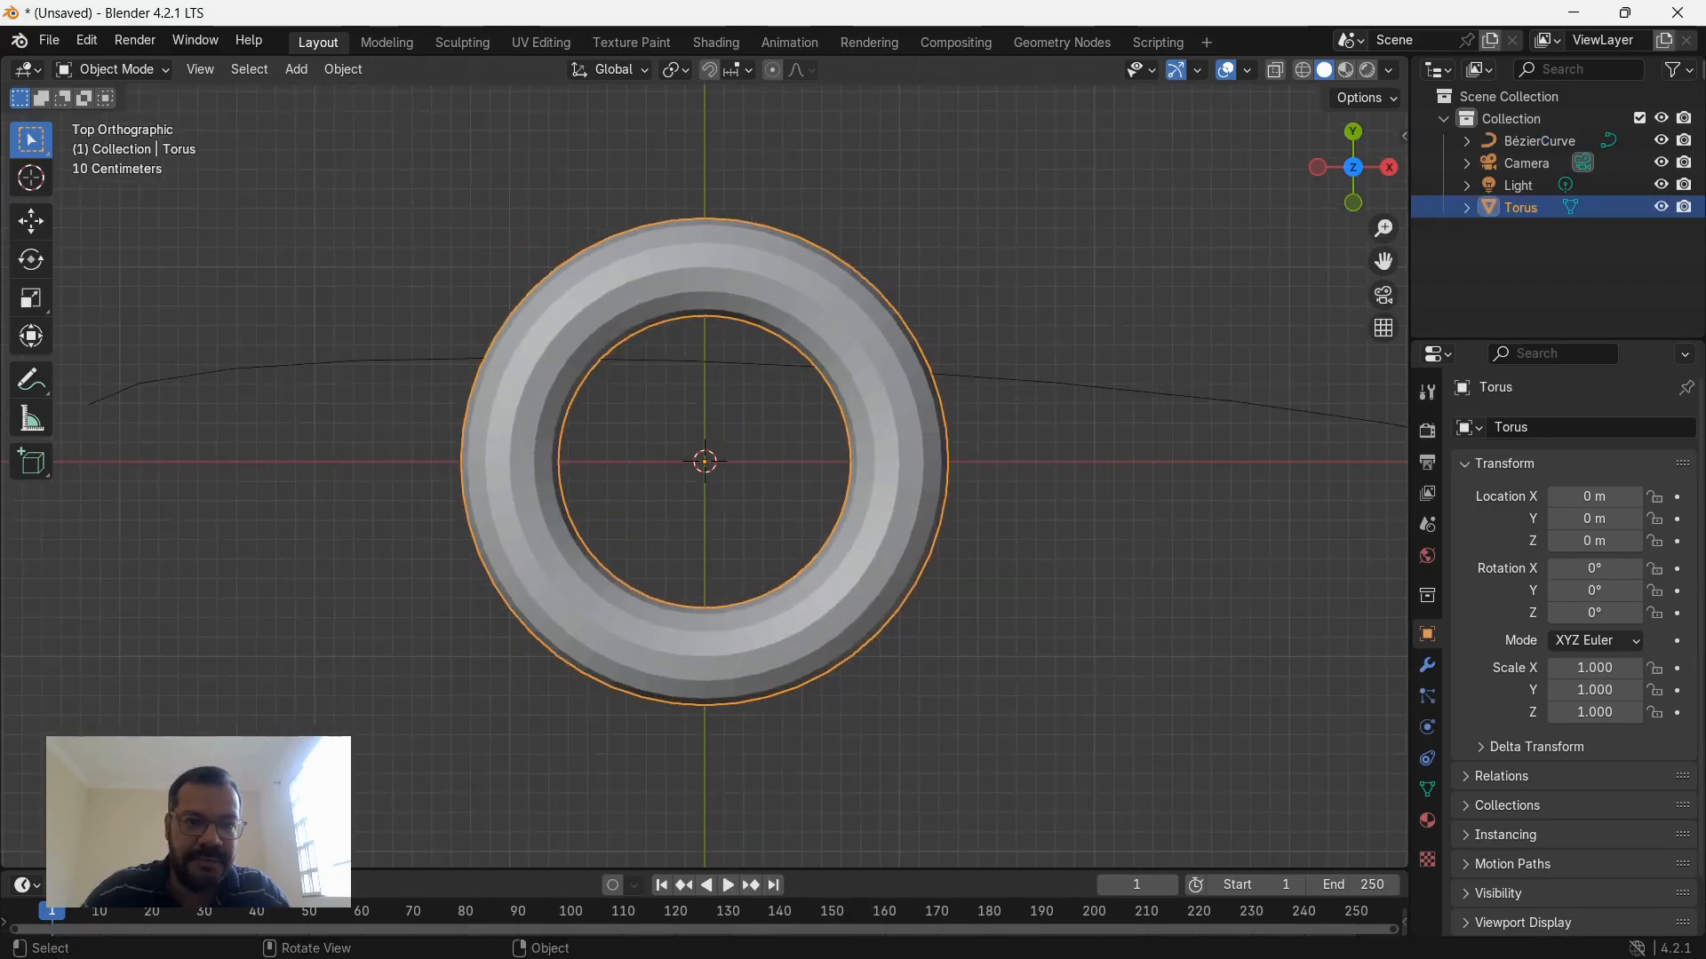
left_click(106, 849)
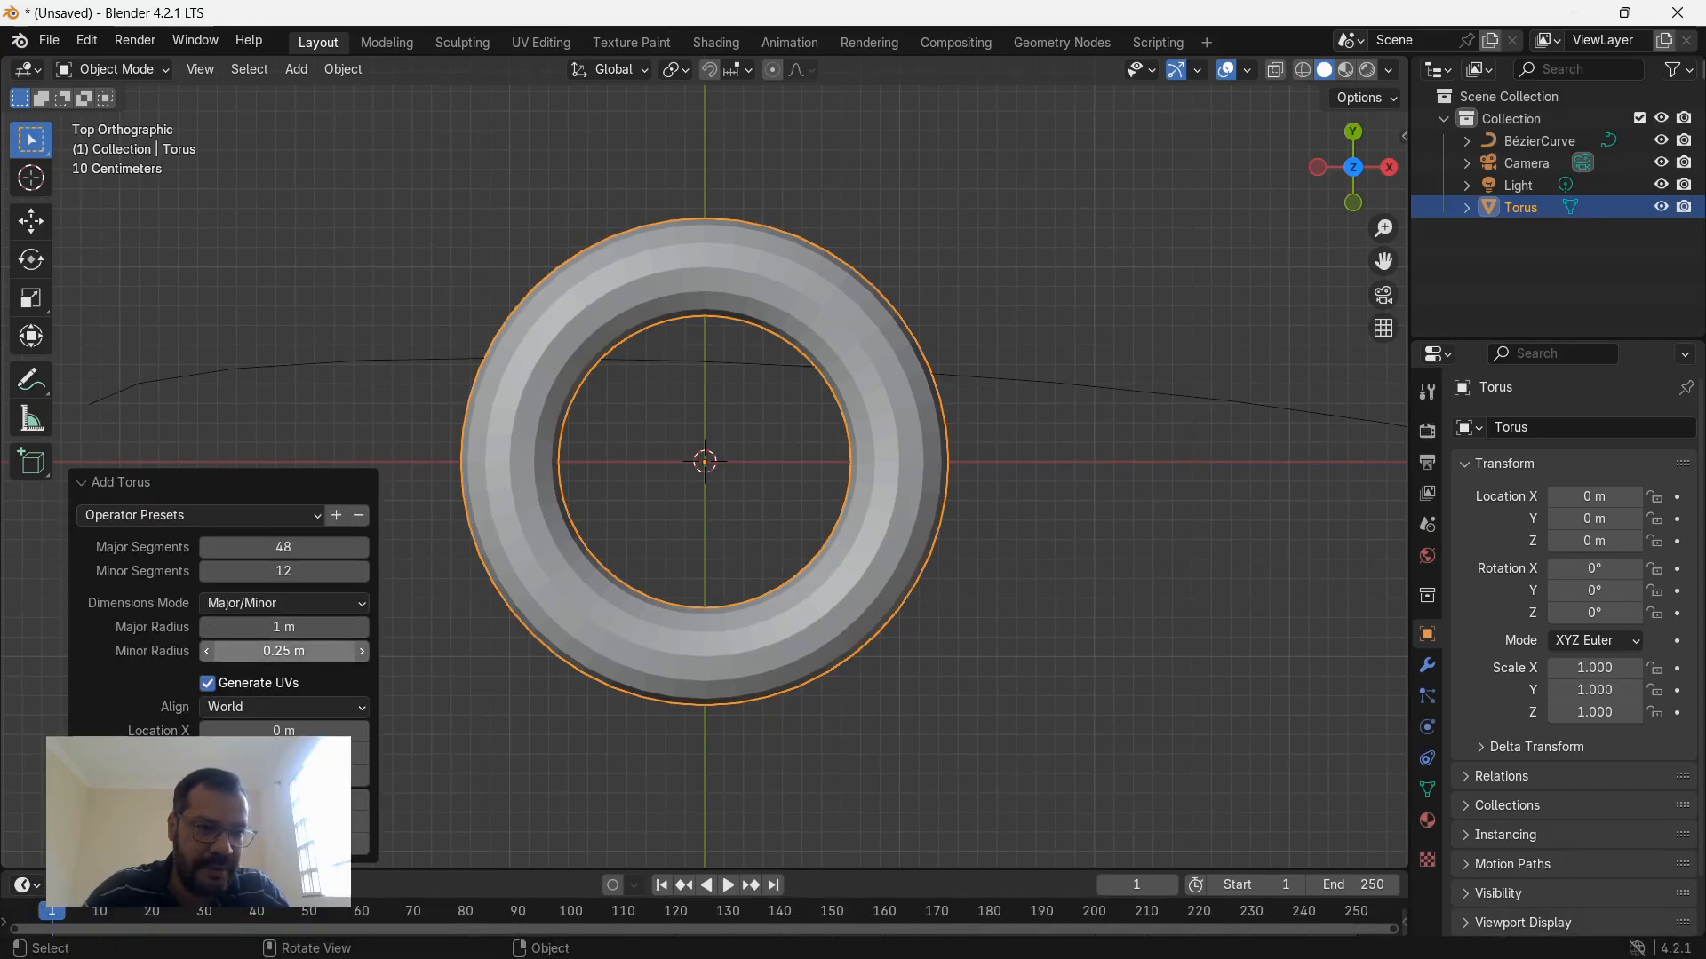
left_click_drag(284, 627, 362, 627)
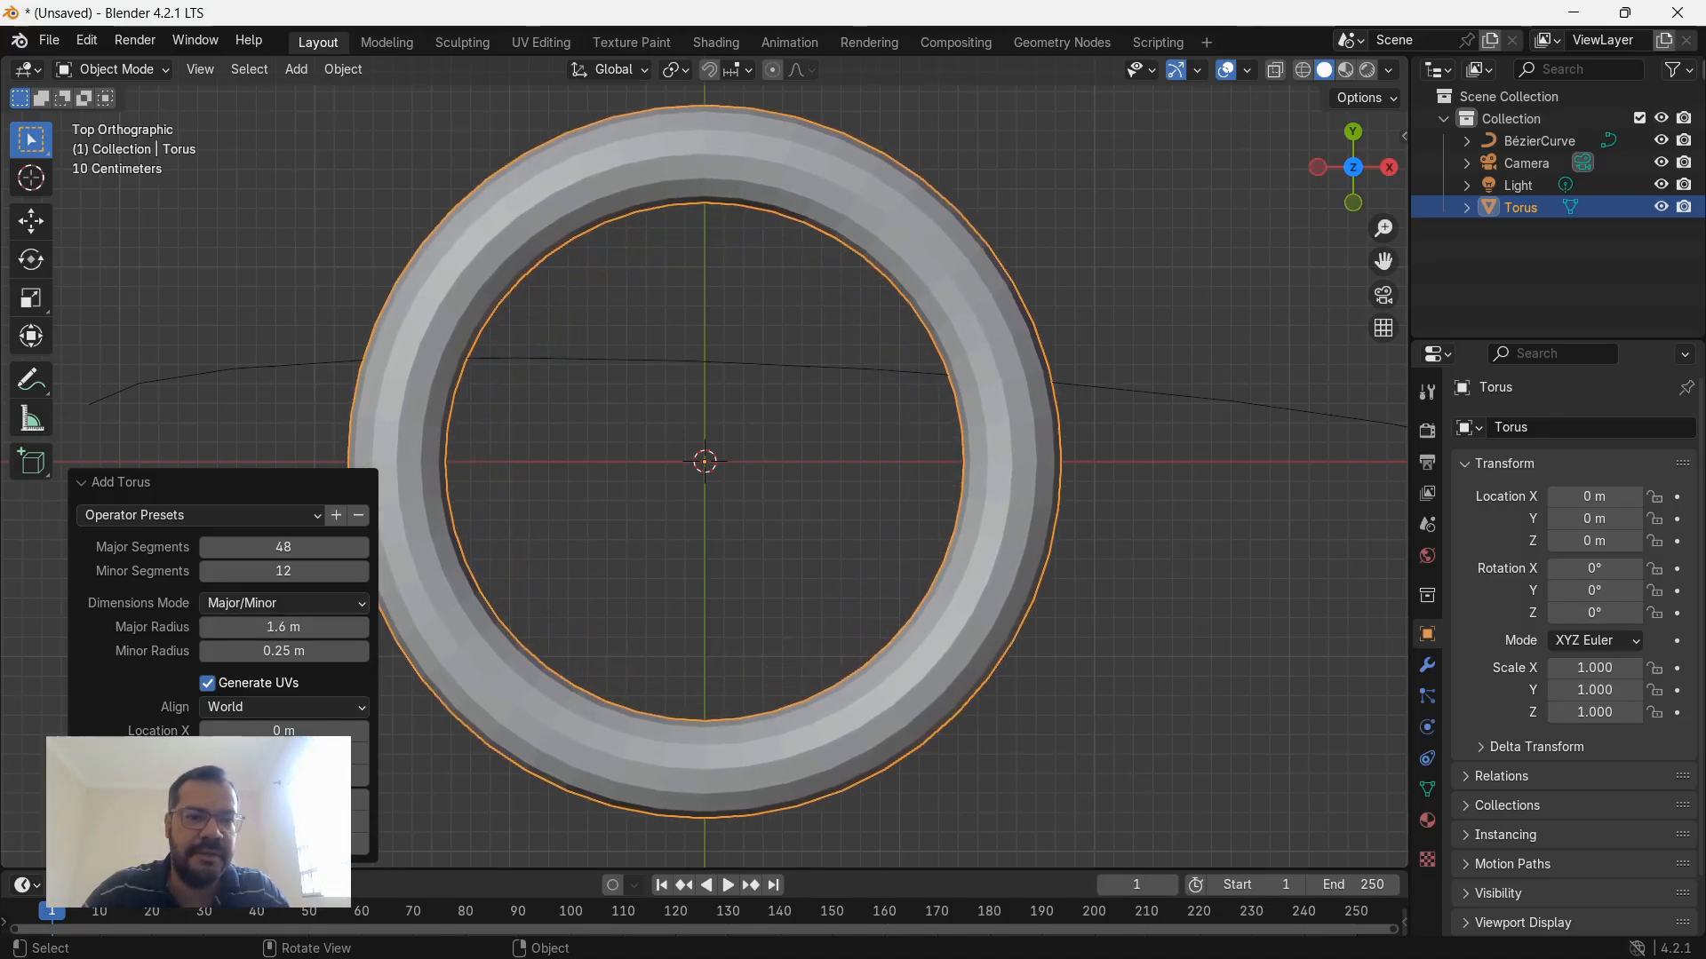
left_click(569, 533)
left_click(435, 613)
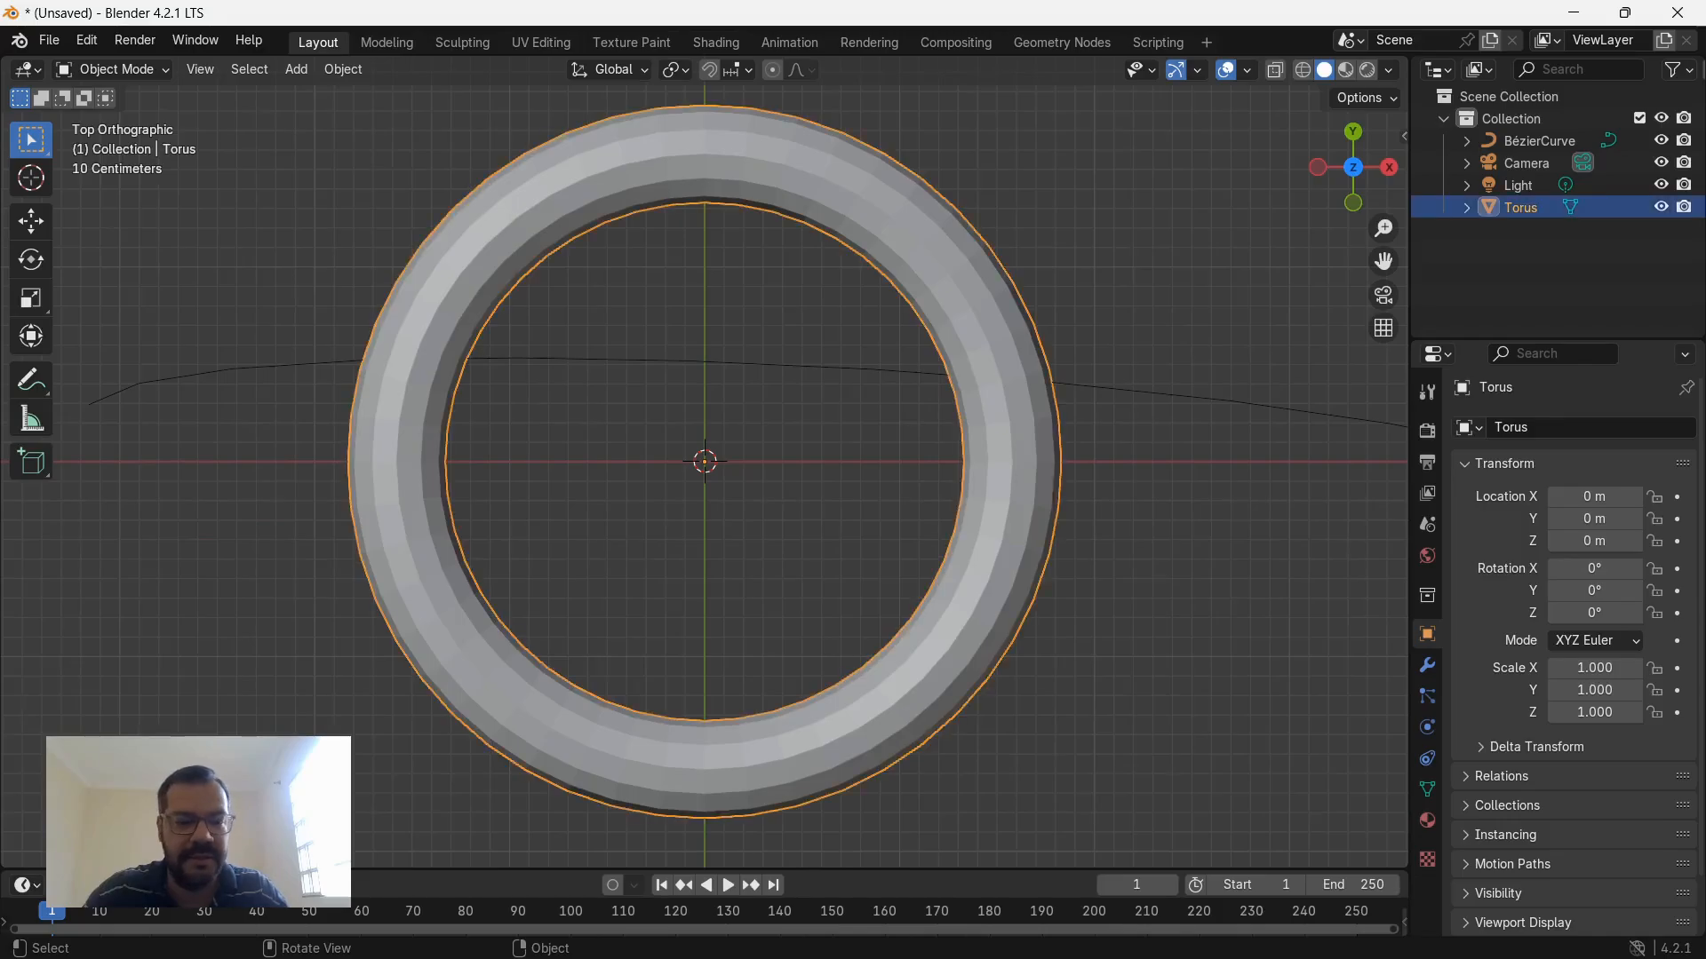
key("s")
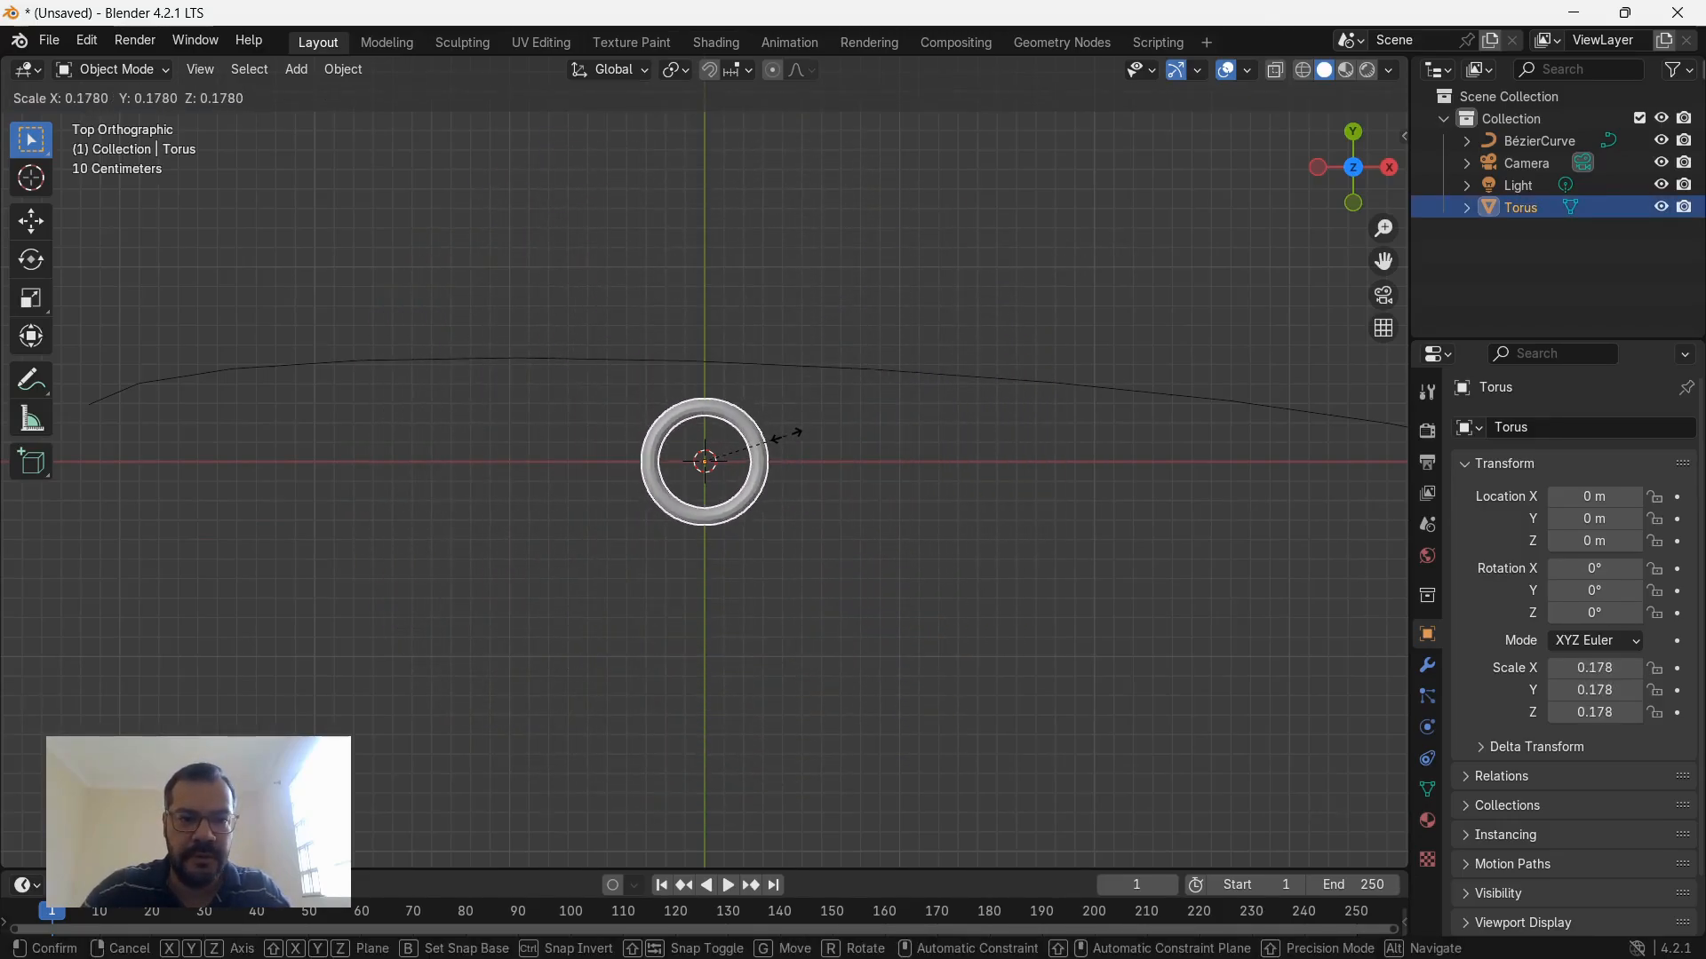
left_click(780, 432)
Select the Bézier curve and turn the timeline area into an enlarged Geometry Node Editor.
left_click(780, 365)
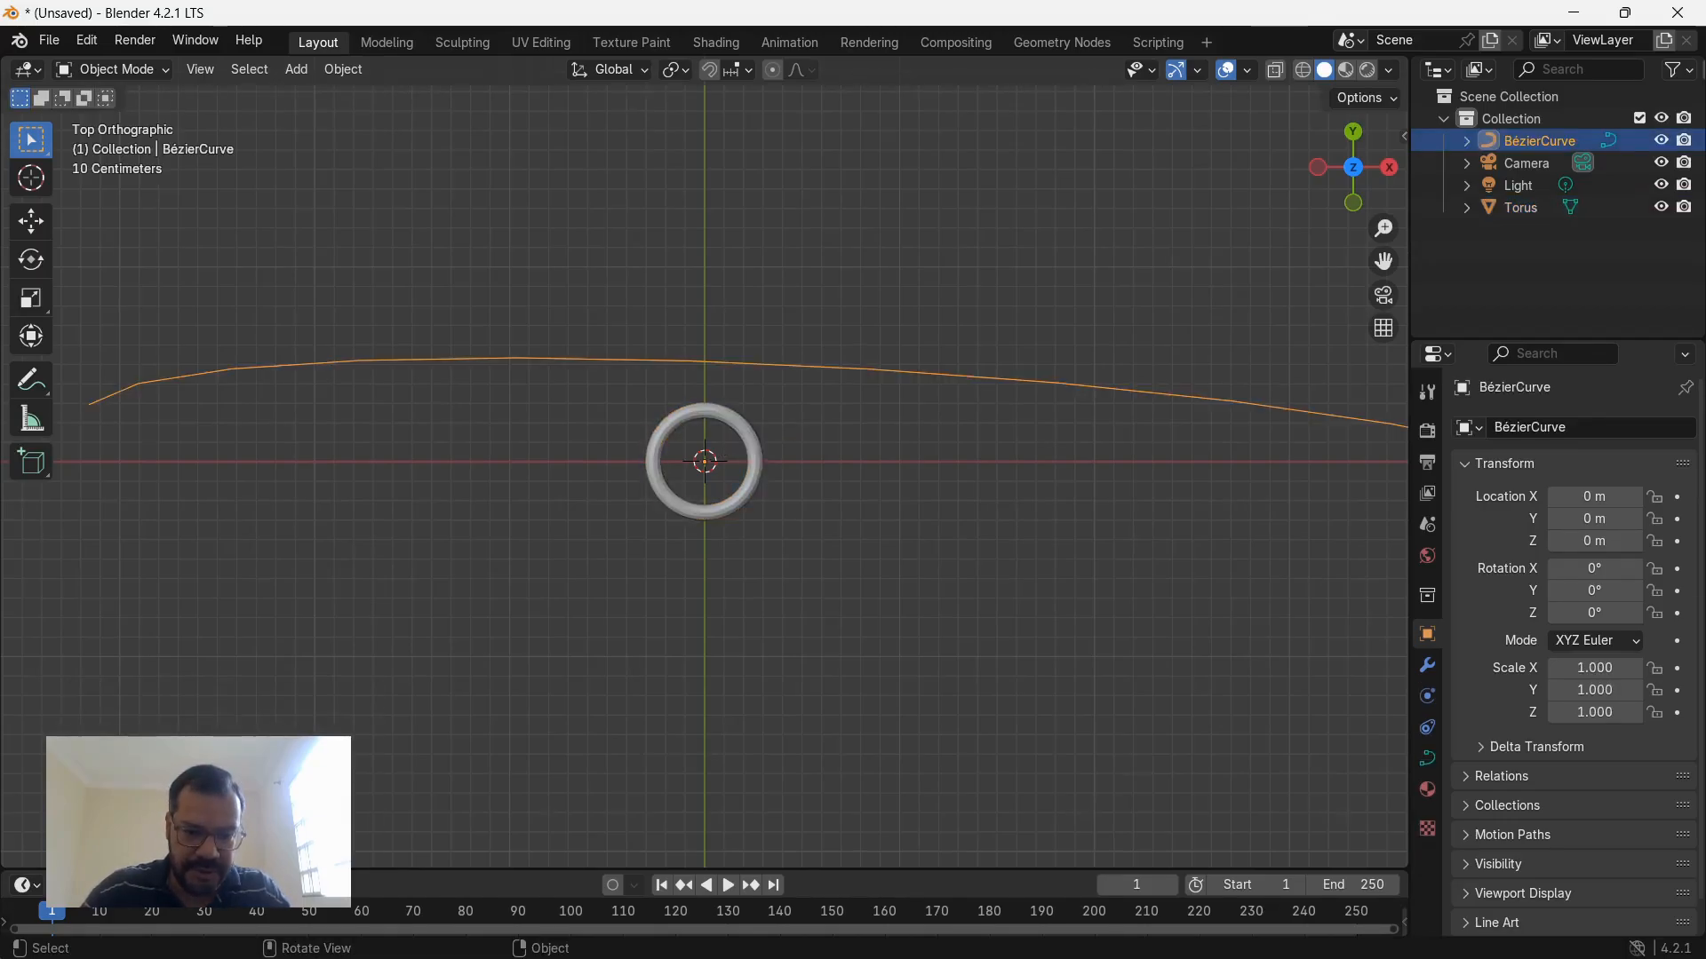
key("alt+a")
key("ctrl+z")
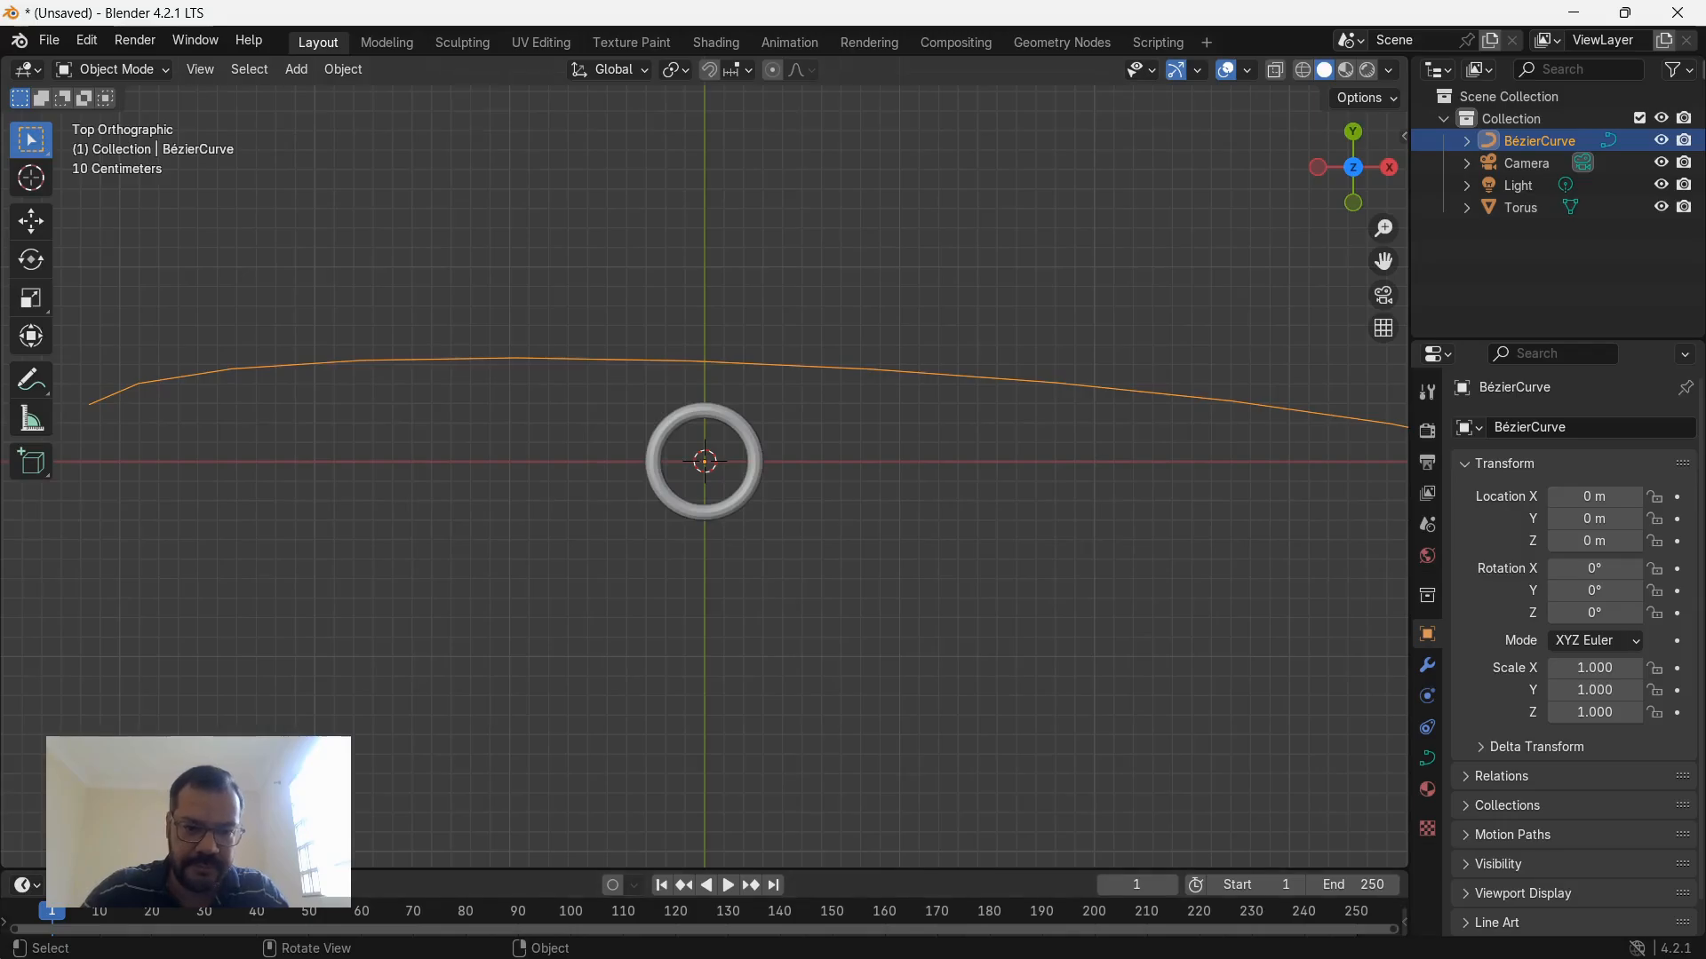
left_click_drag(710, 869, 711, 621)
left_click(27, 637)
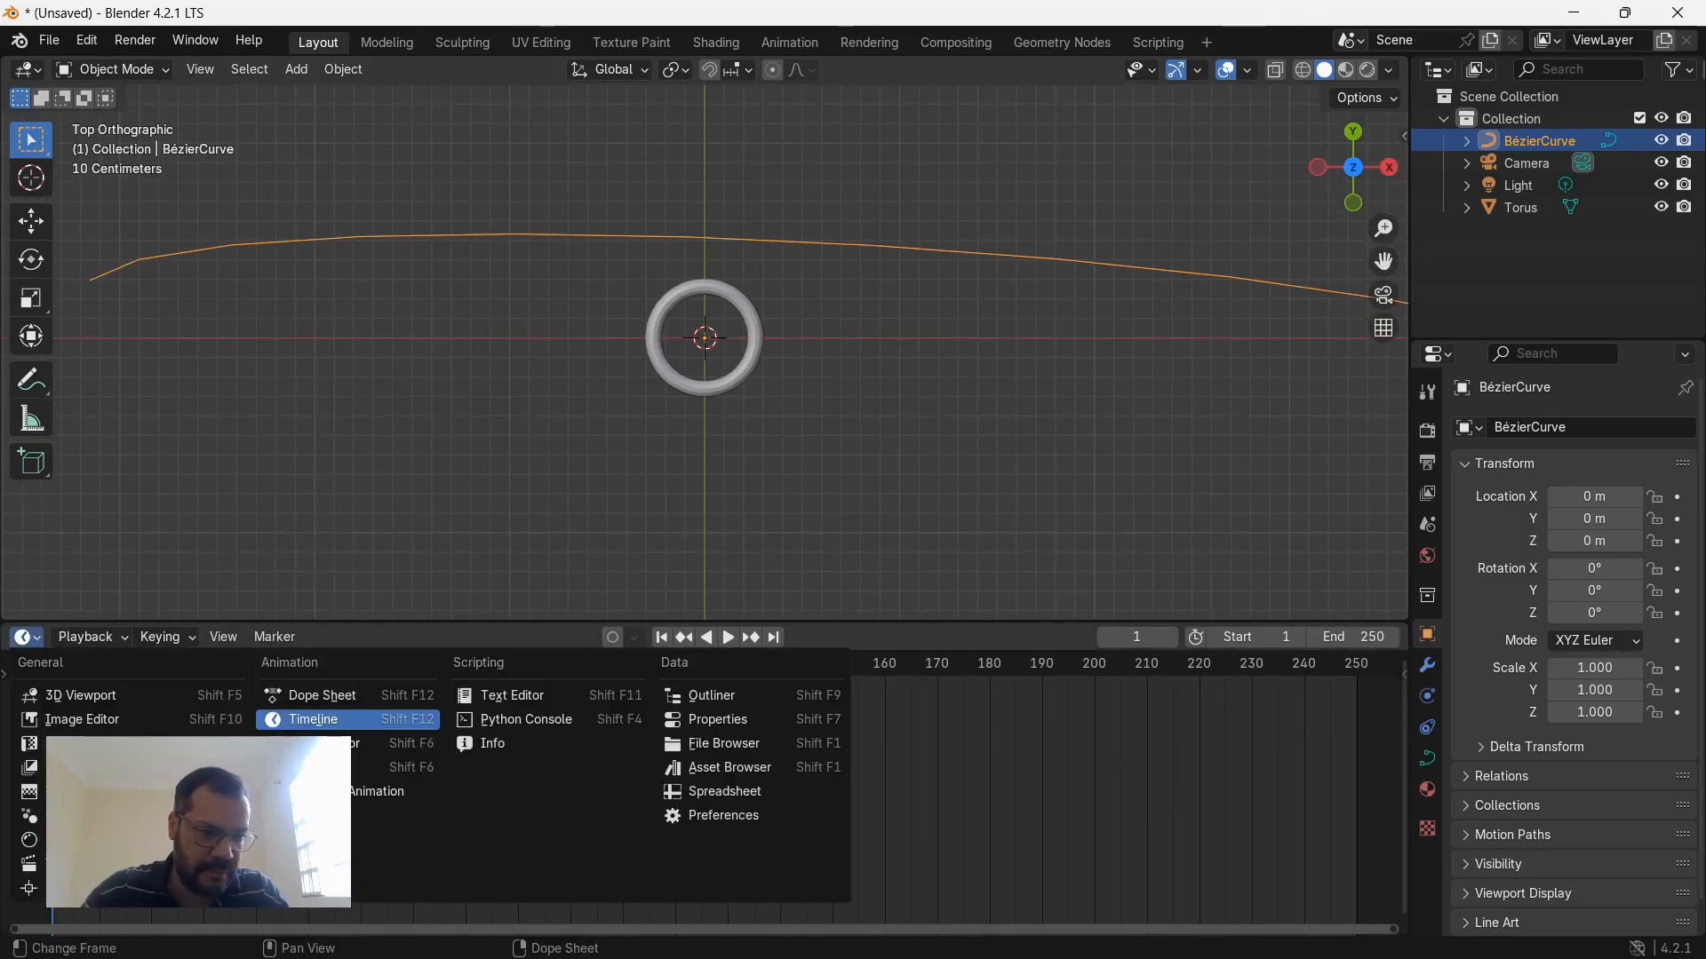
left_click(89, 816)
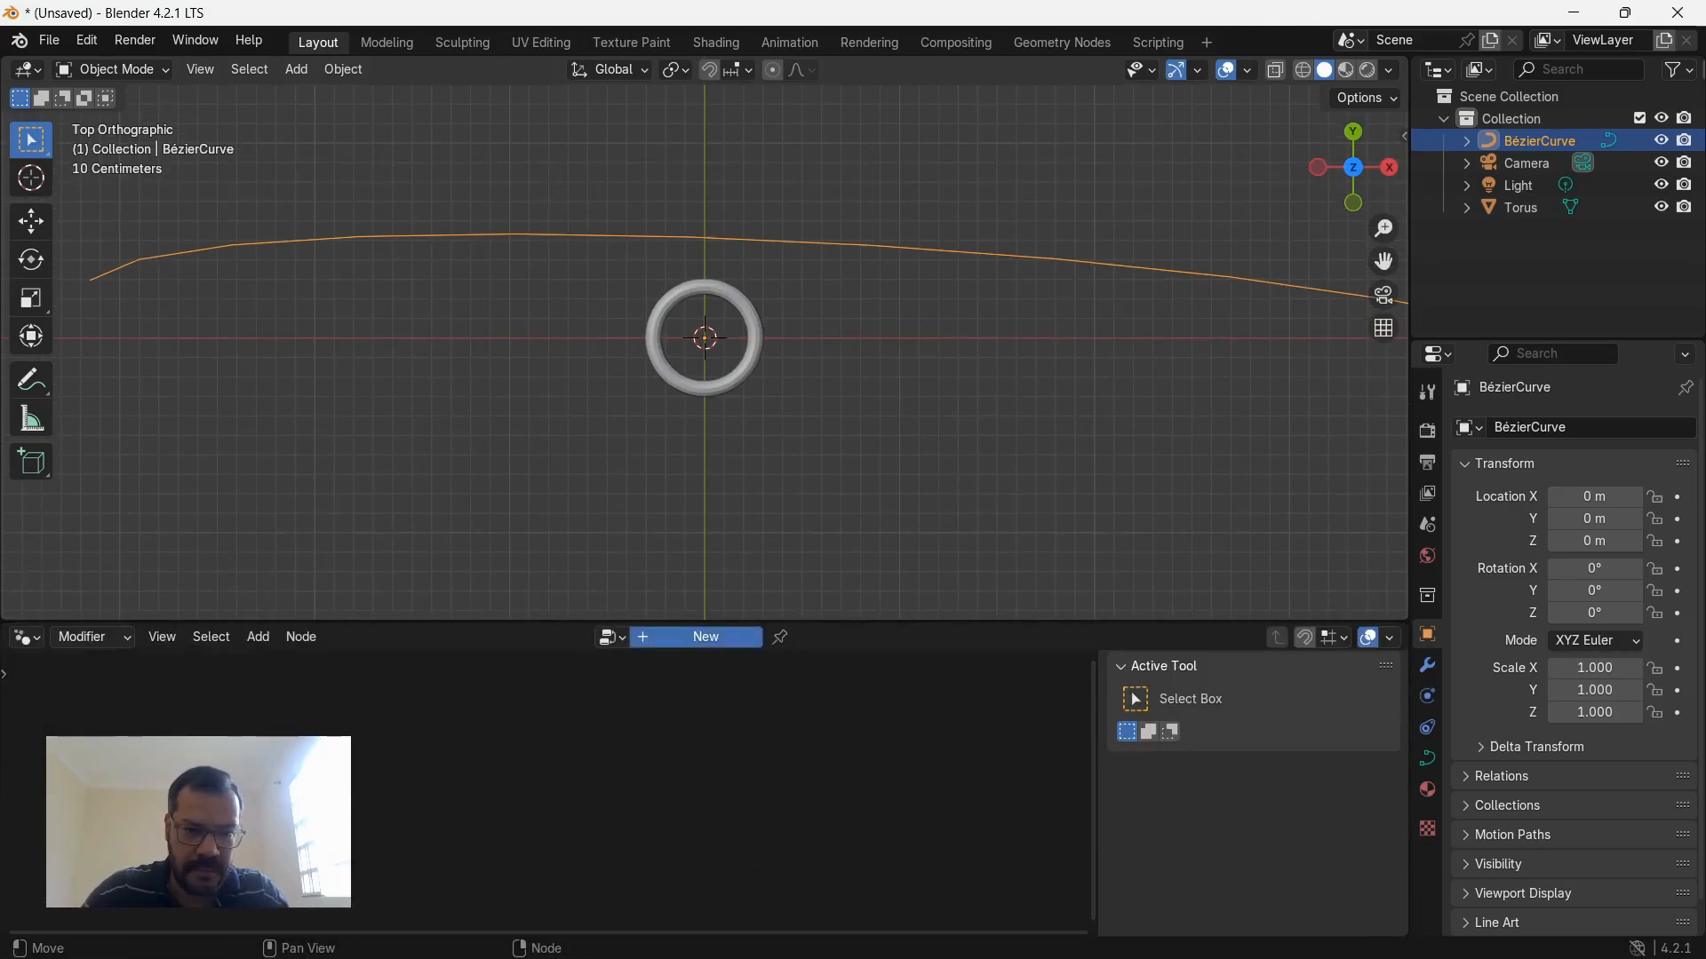
Create a new geometry node tree on the Bézier curve and give the node editor more height.
left_click(697, 637)
left_click_drag(697, 621, 697, 504)
middle_click_drag(456, 887, 550, 735)
scroll(551, 736, "up", 10)
scroll(551, 735, "up", 7)
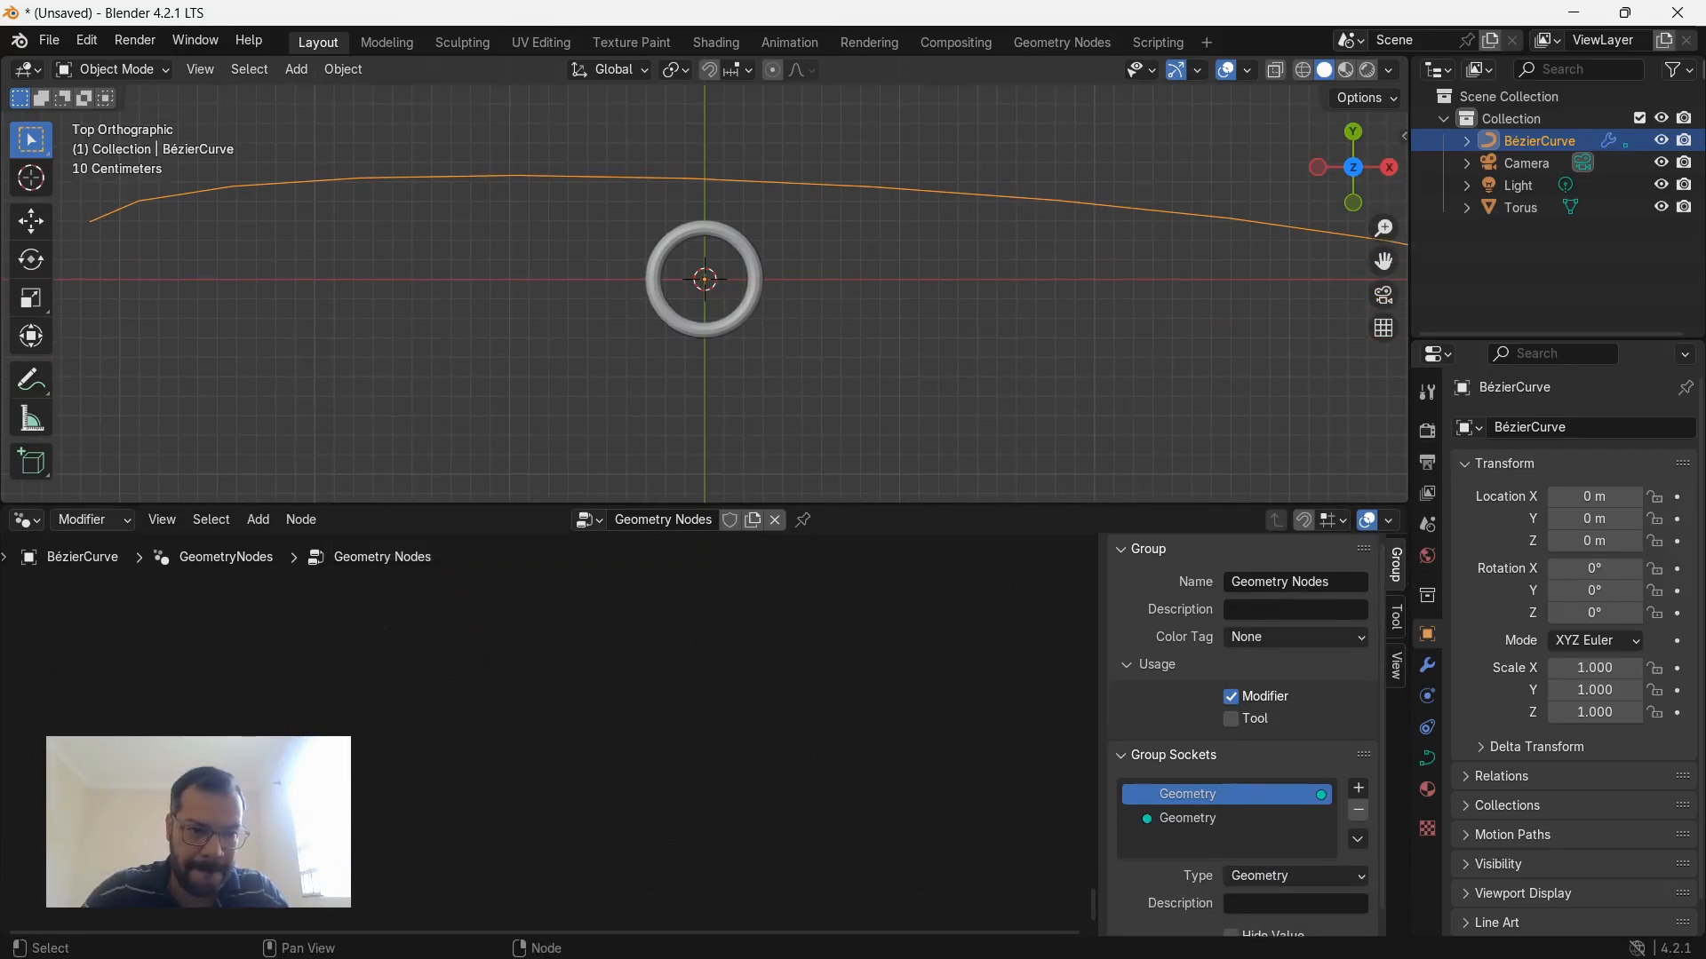
middle_click_drag(551, 622, 601, 858)
middle_click_drag(648, 607, 564, 725)
scroll(564, 725, "up", 3)
scroll(788, 697, "down", 1)
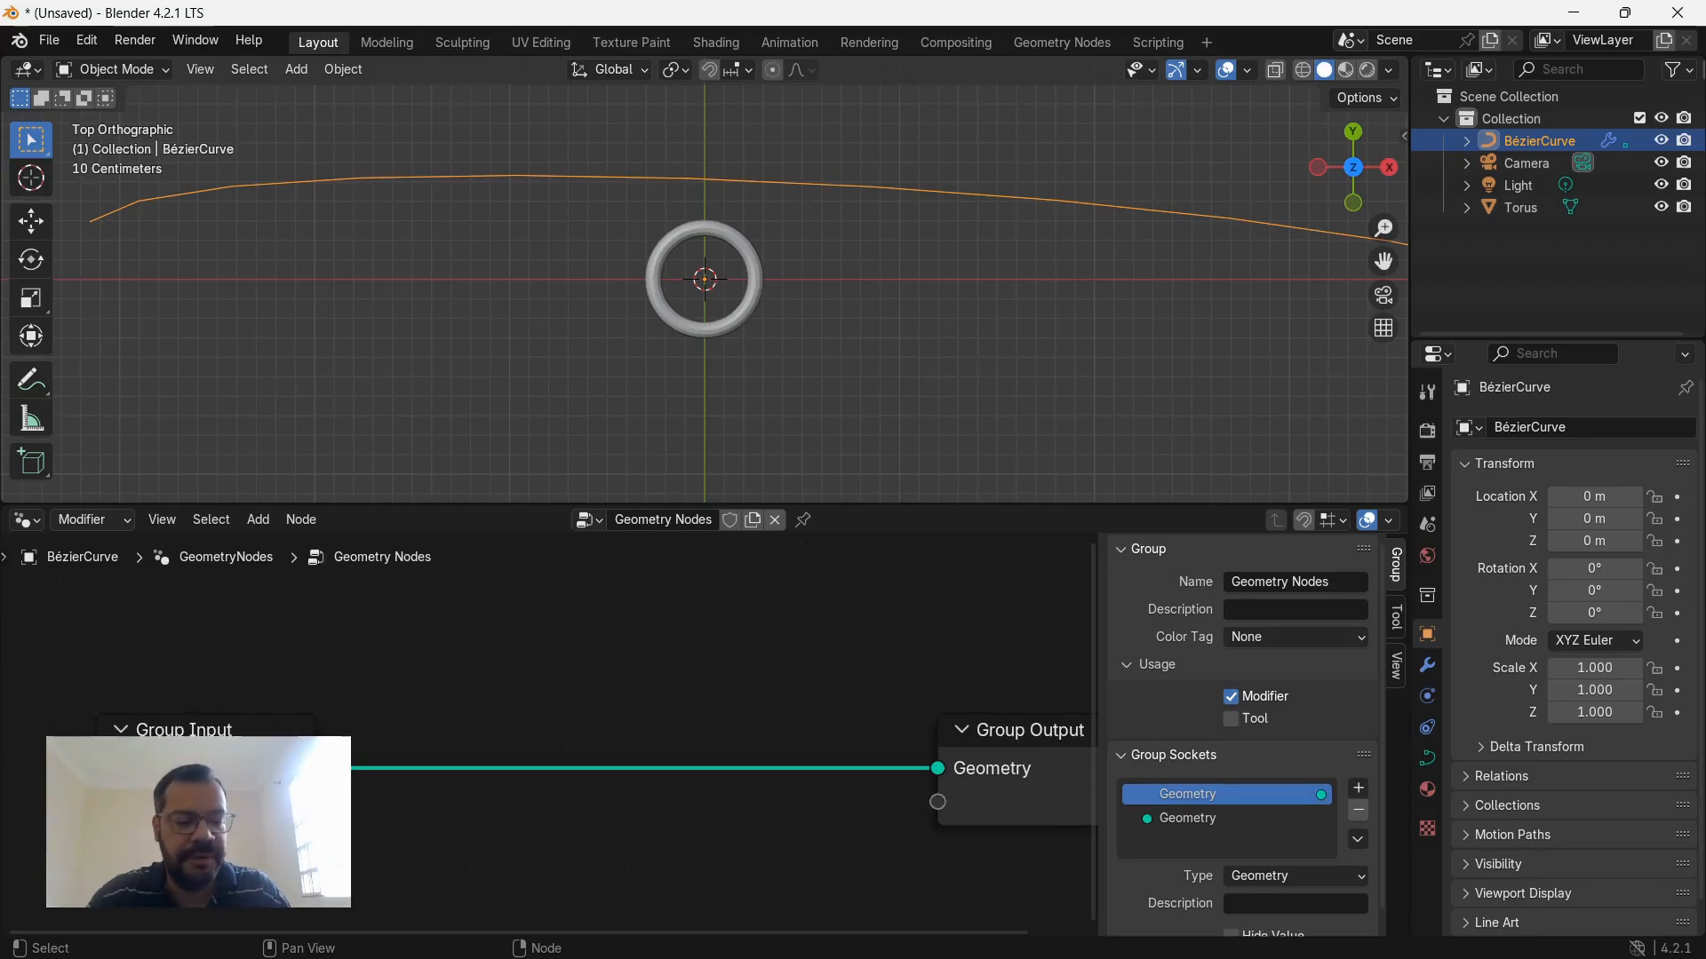
Insert a Curve to Points node on the link between Group Input and Group Output.
key("shift+a")
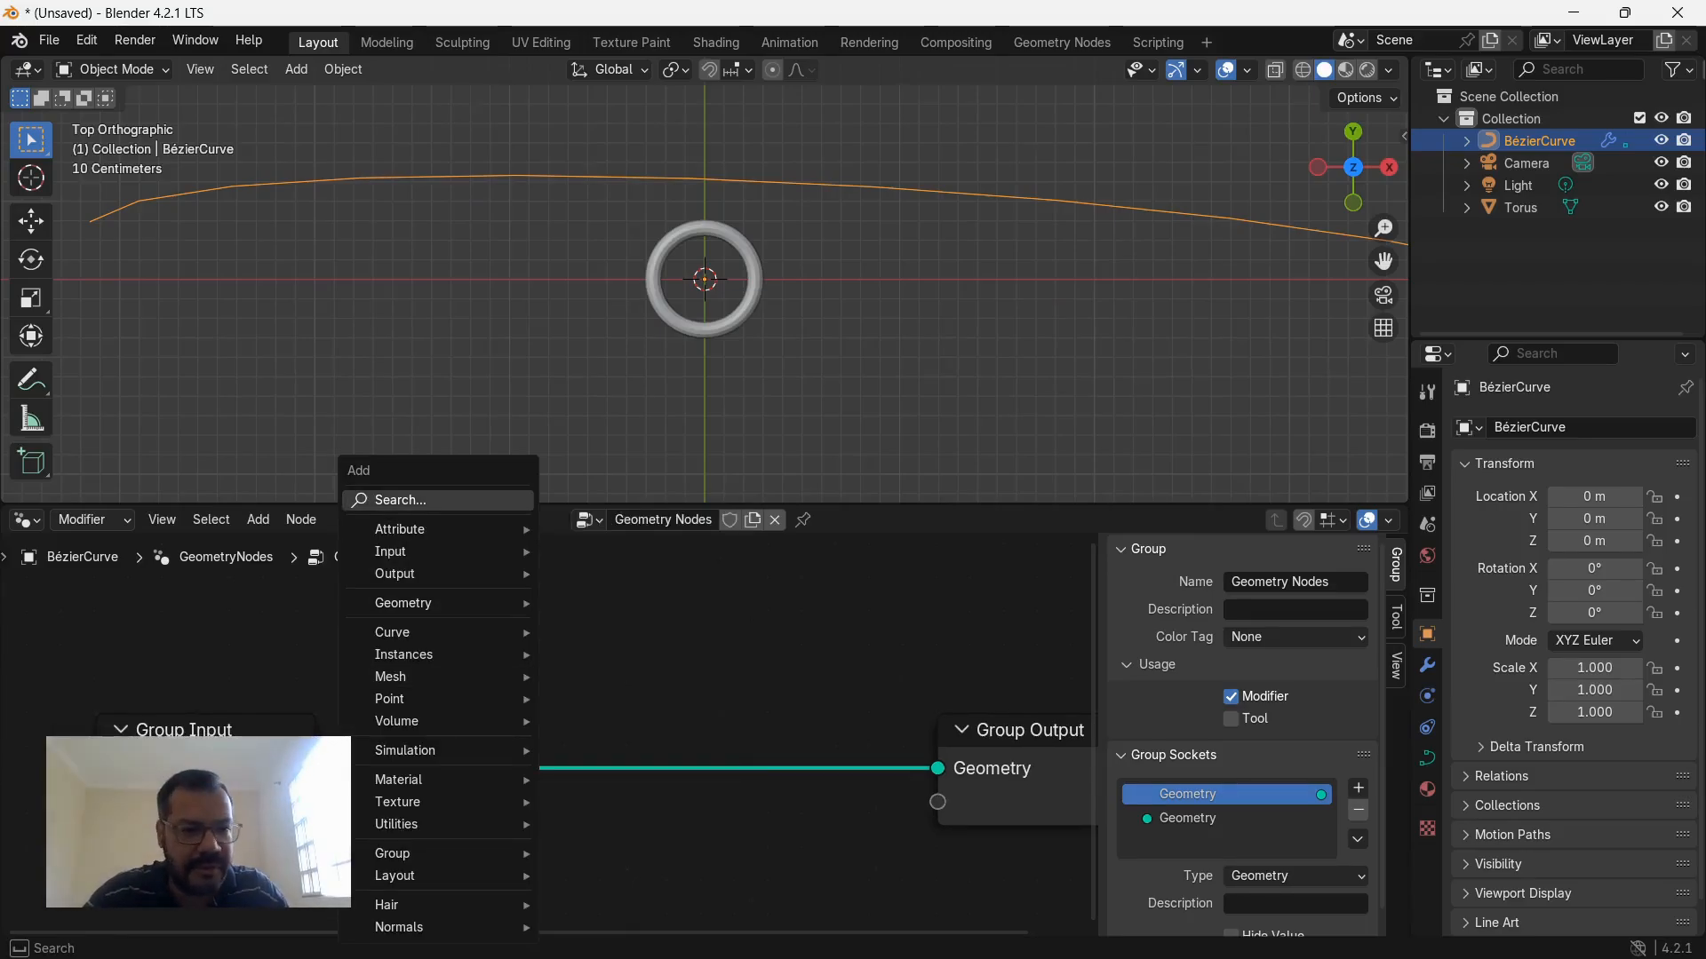
left_click(440, 500)
type("curve")
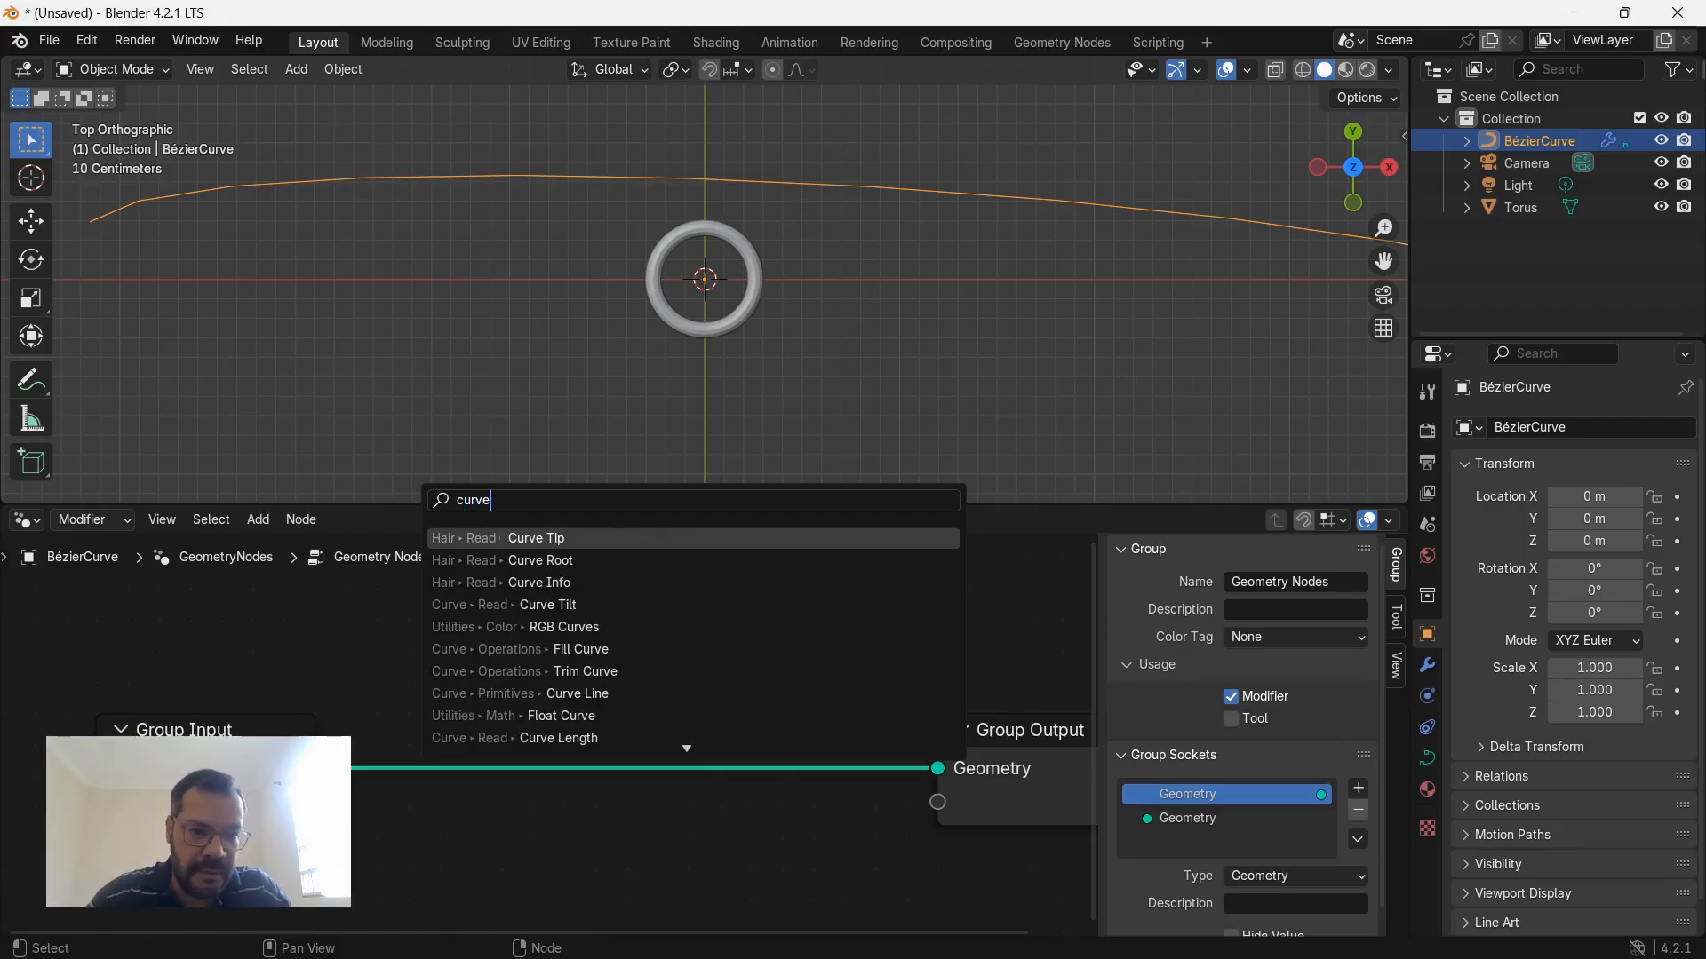
type(" o")
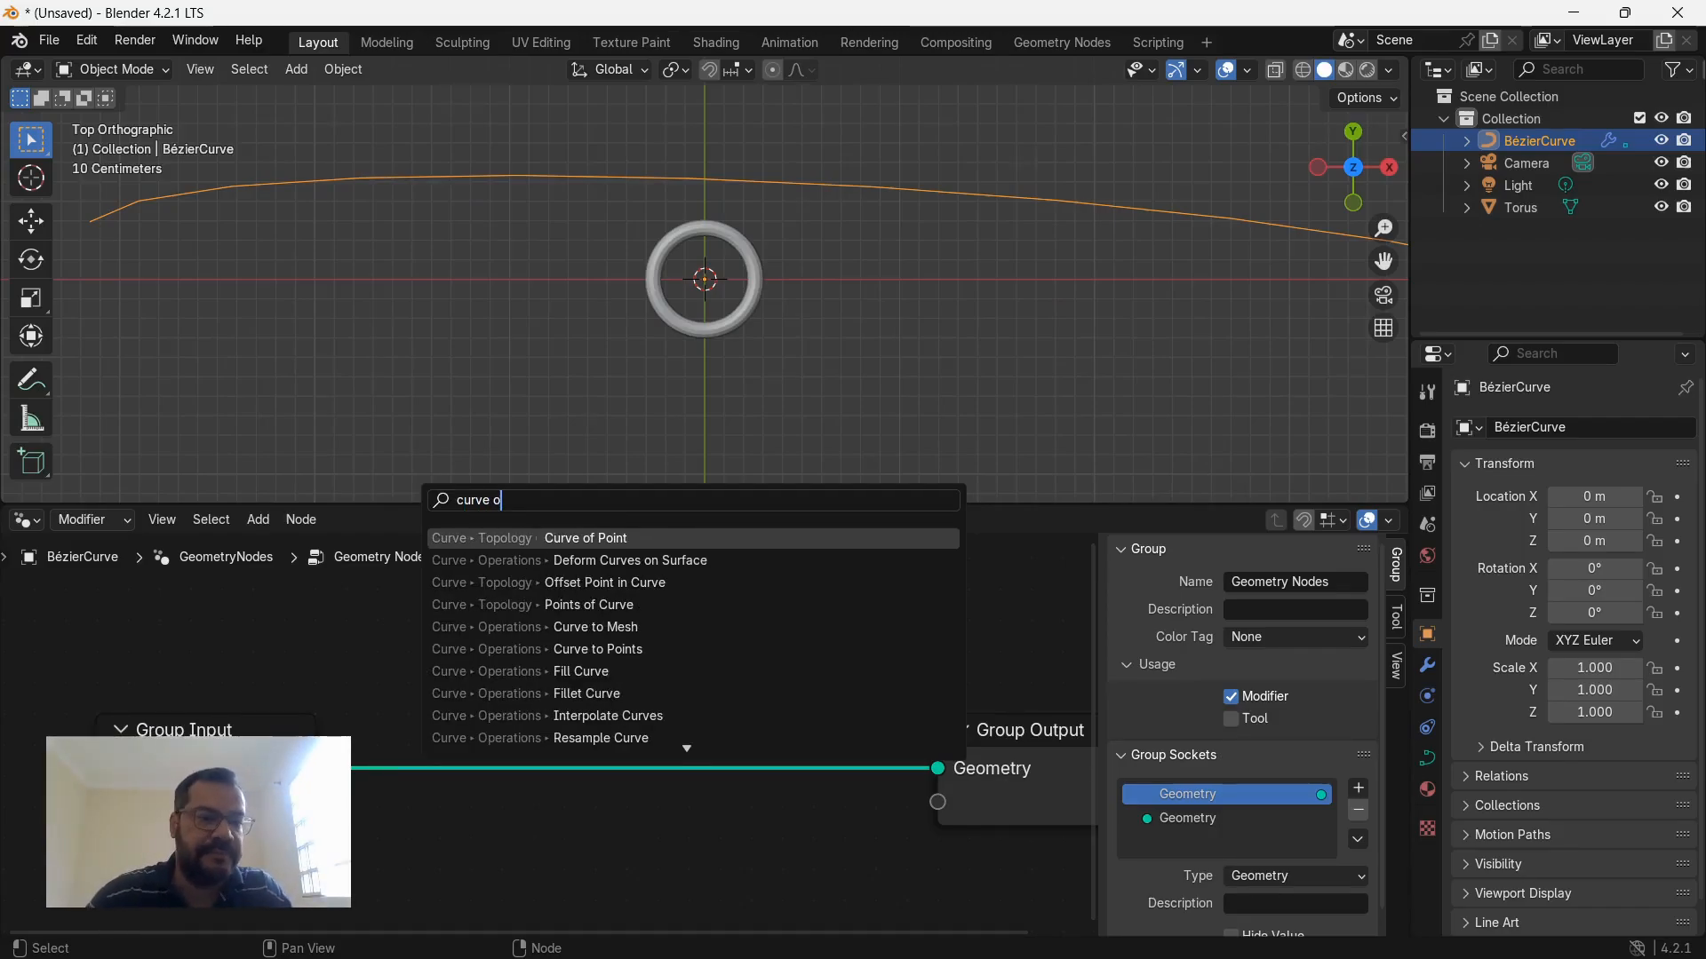
key("BackSpace")
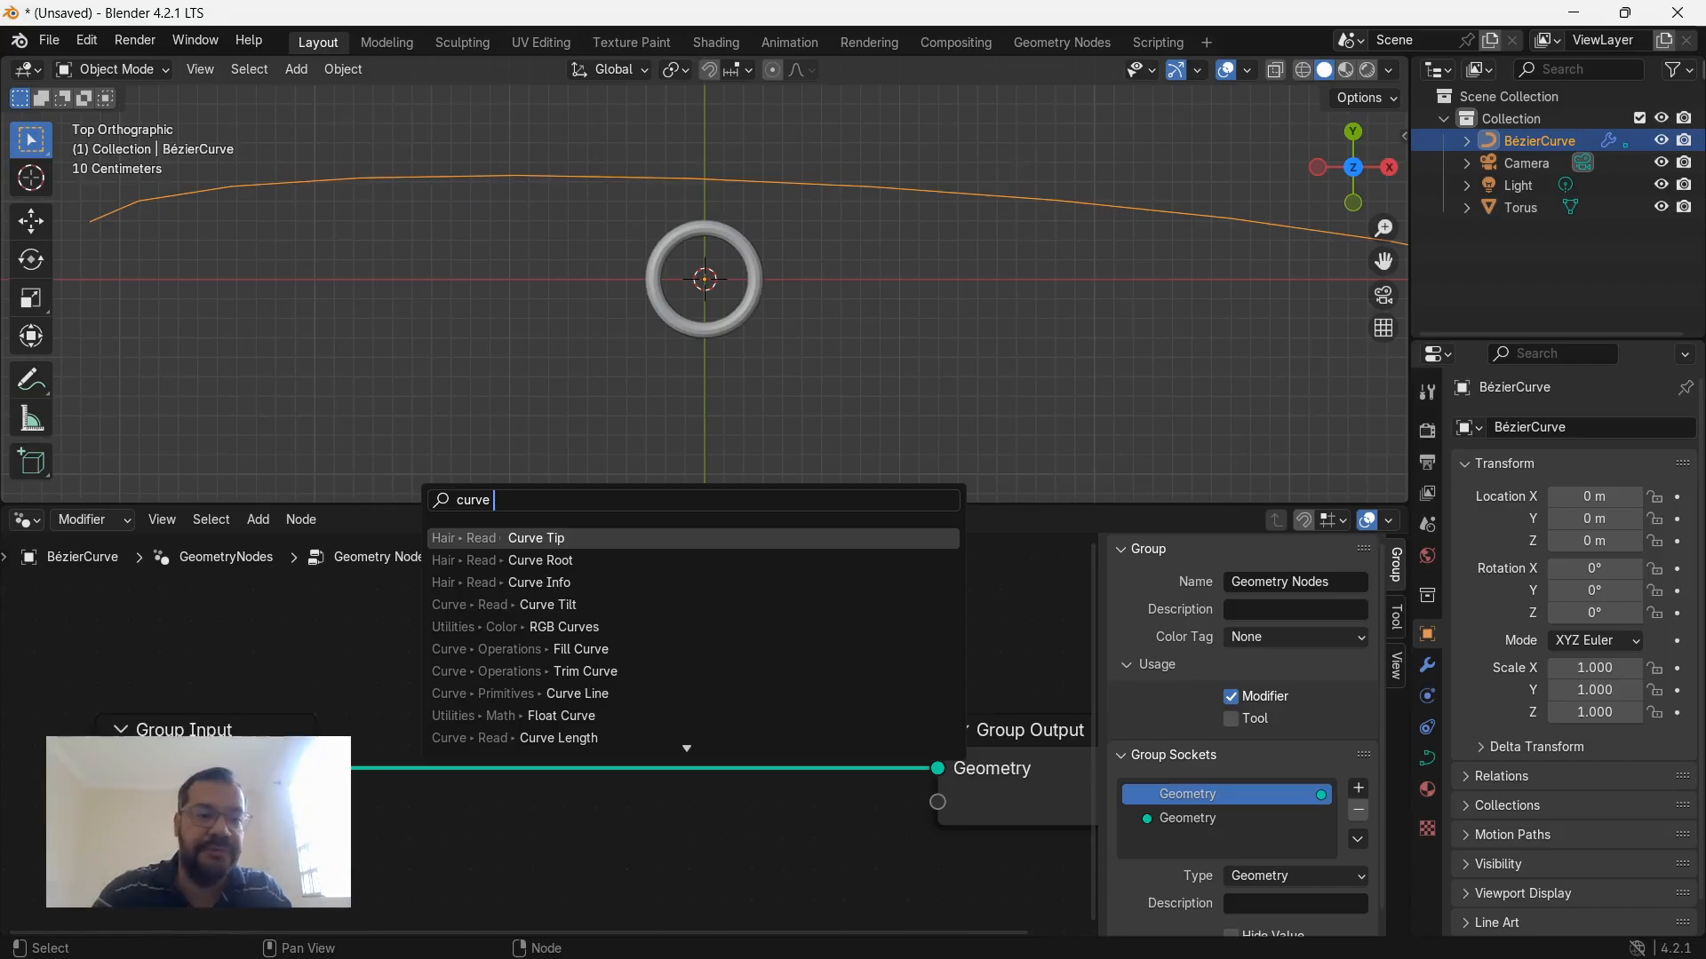
type("to po")
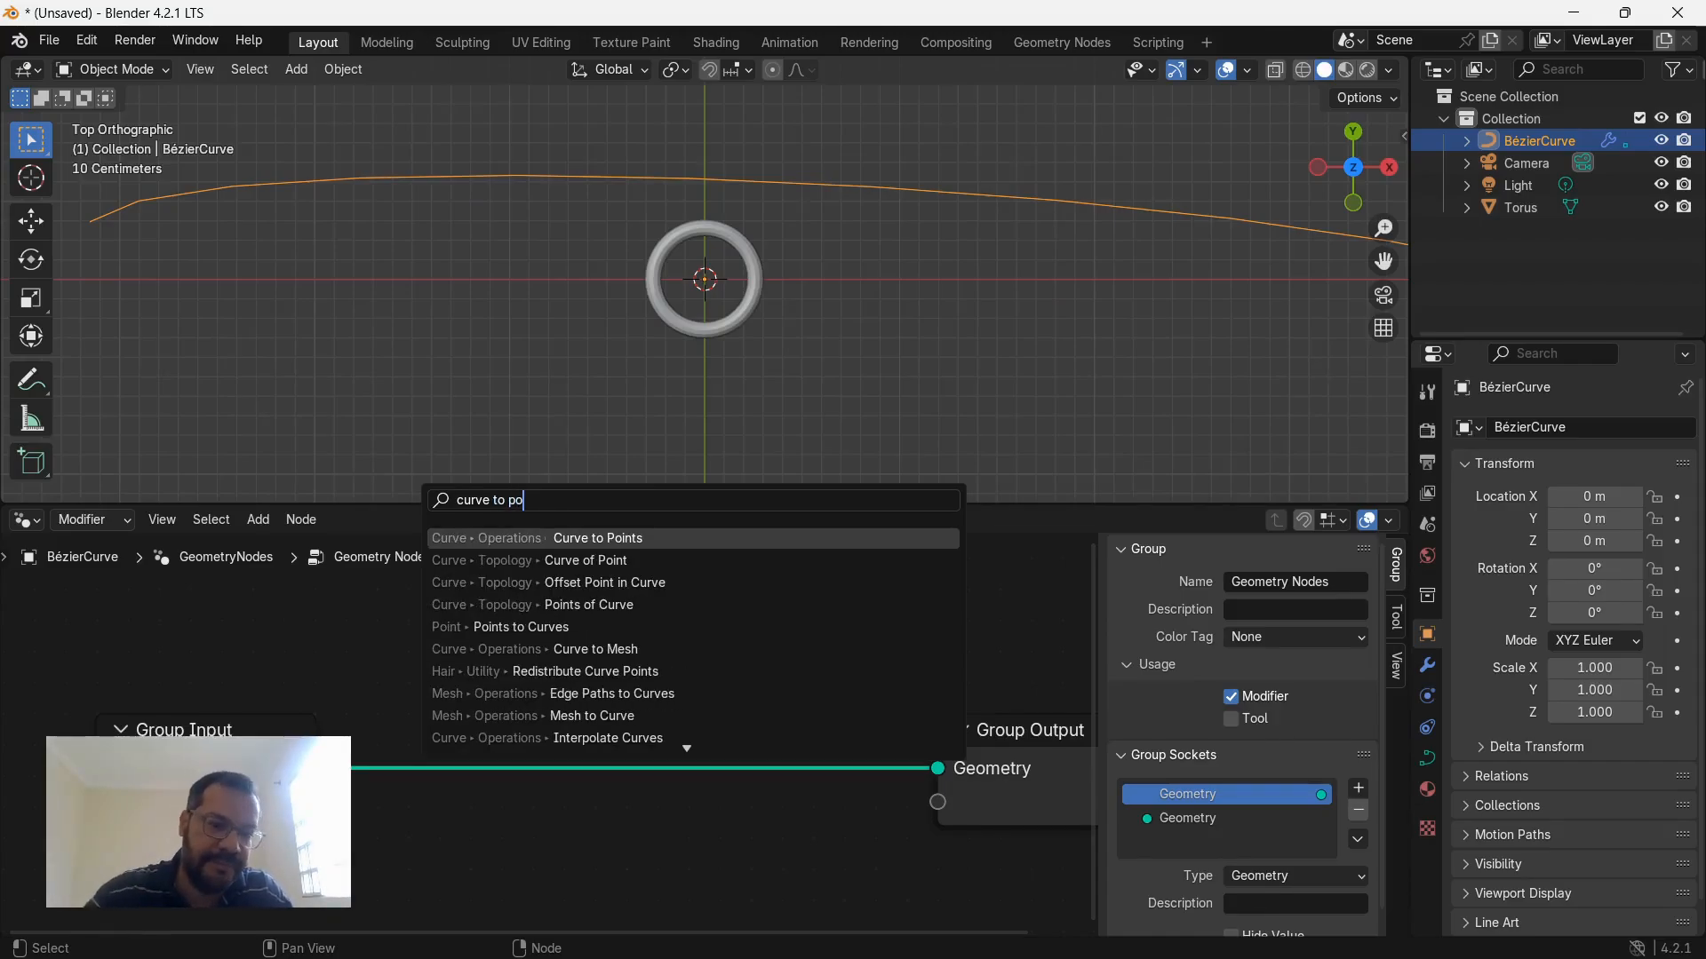
key("Return")
left_click(430, 624)
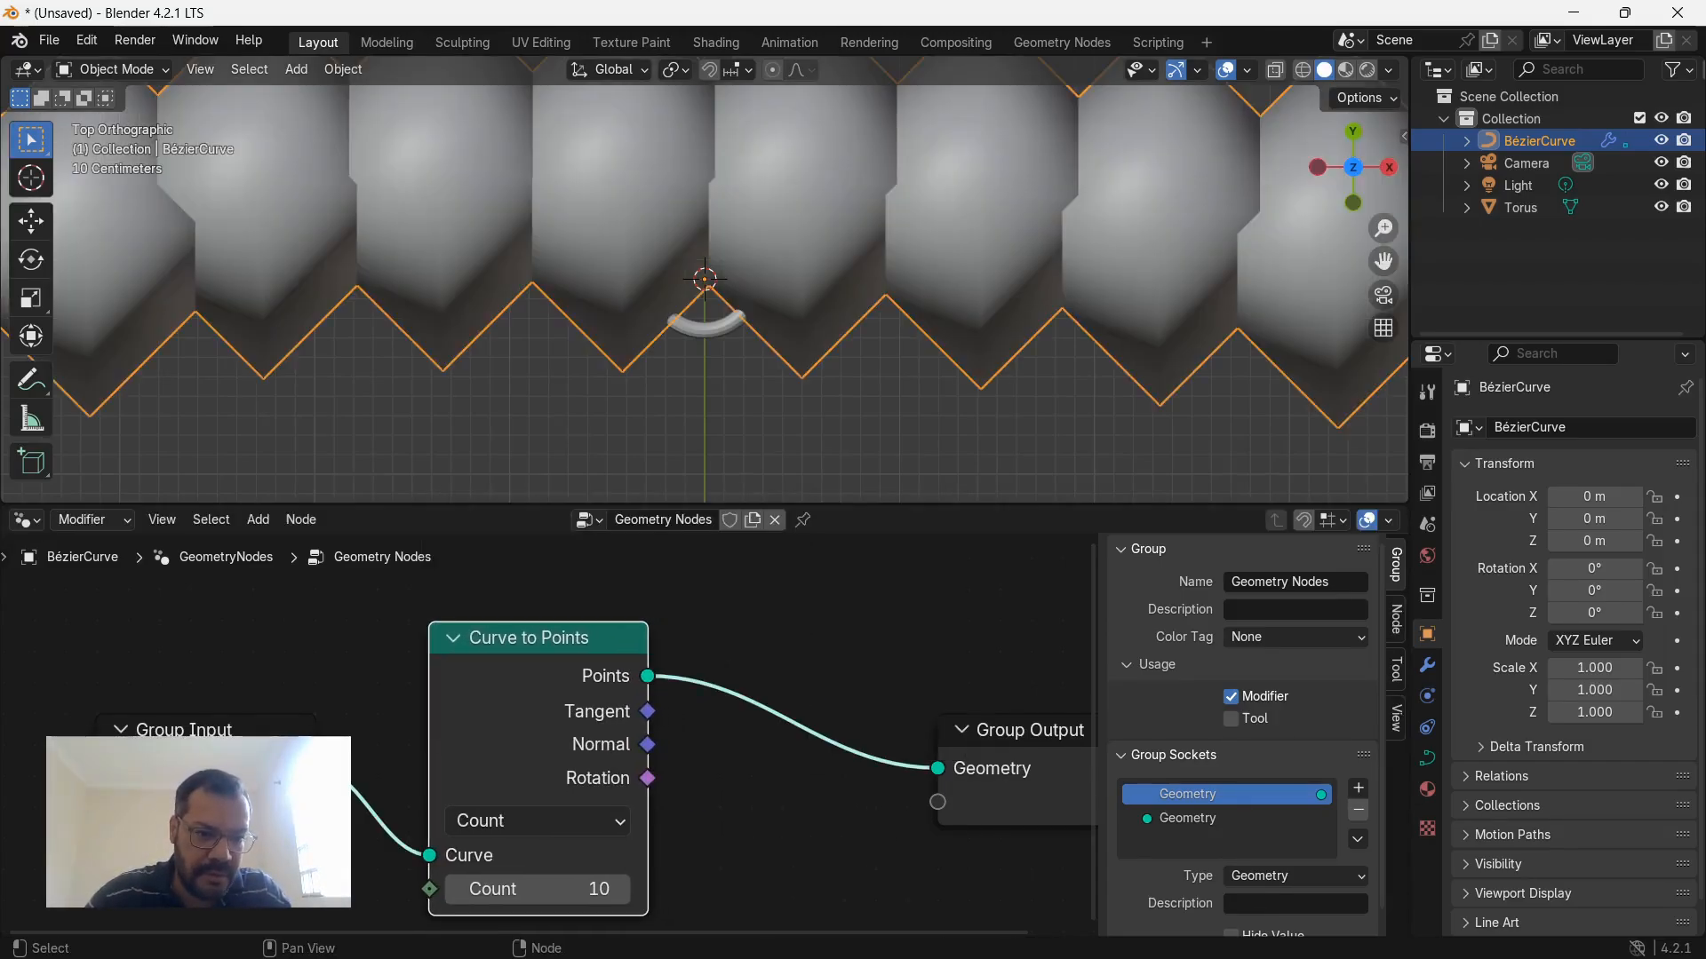
Switch the Curve to Points node to Length mode and set its length to 0.6 m.
scroll(548, 734, "down", 8)
scroll(705, 280, "down", 6)
scroll(704, 280, "up", 3)
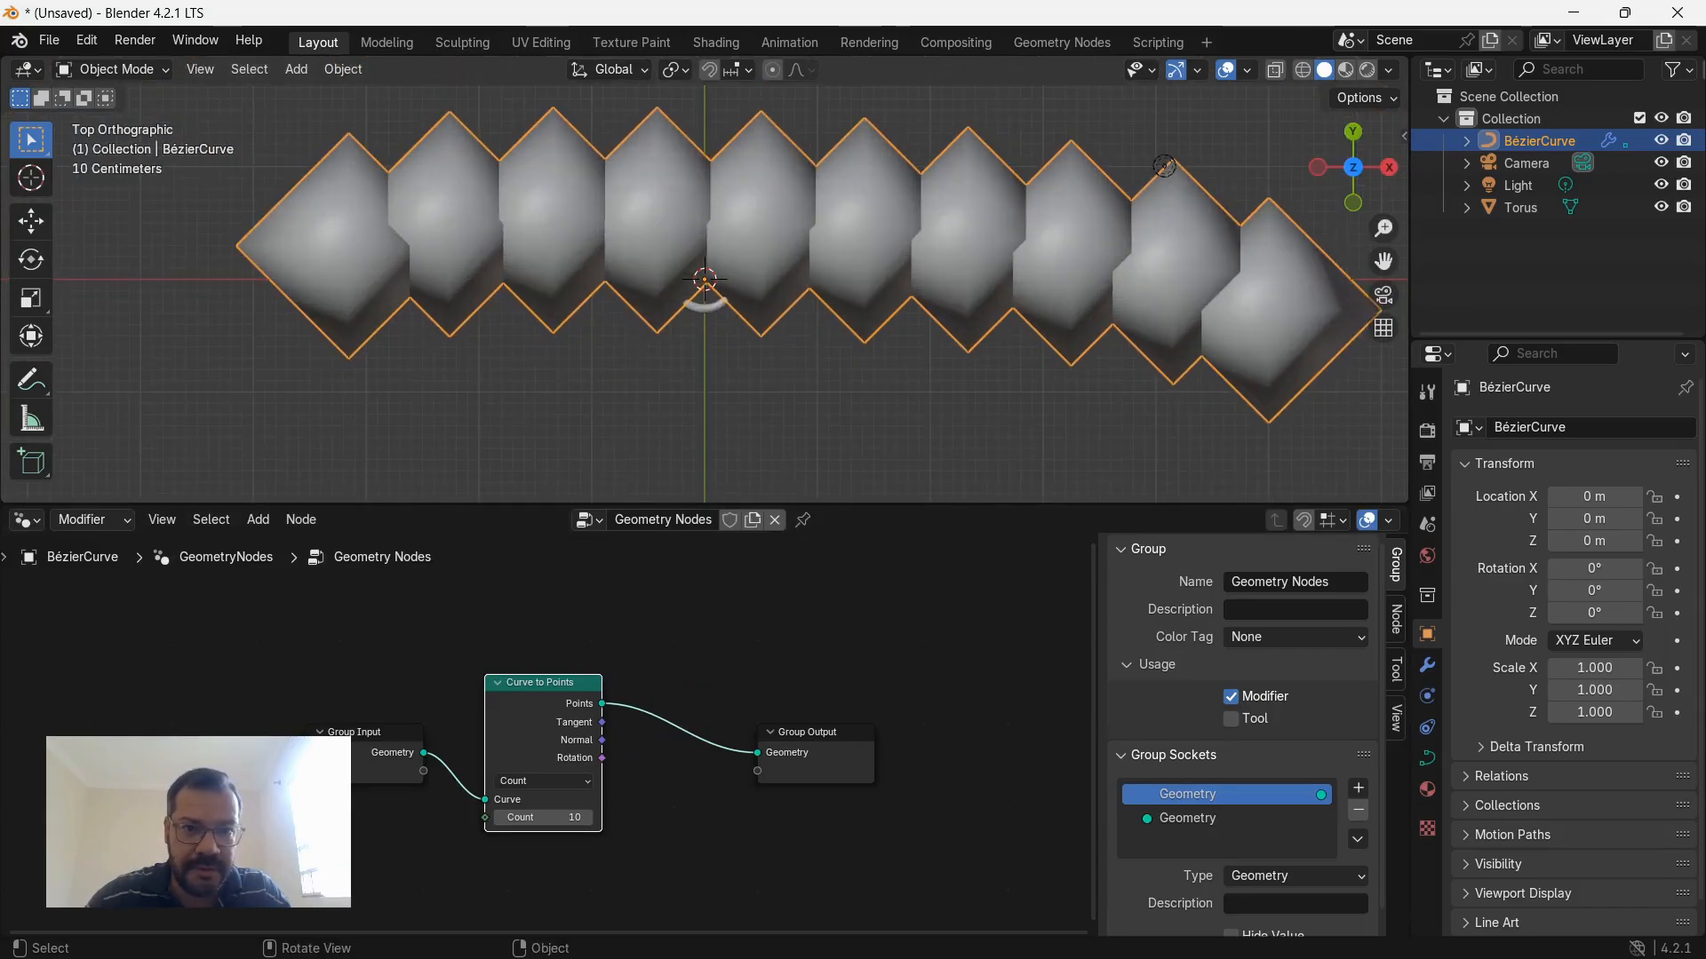
scroll(549, 736, "up", 2)
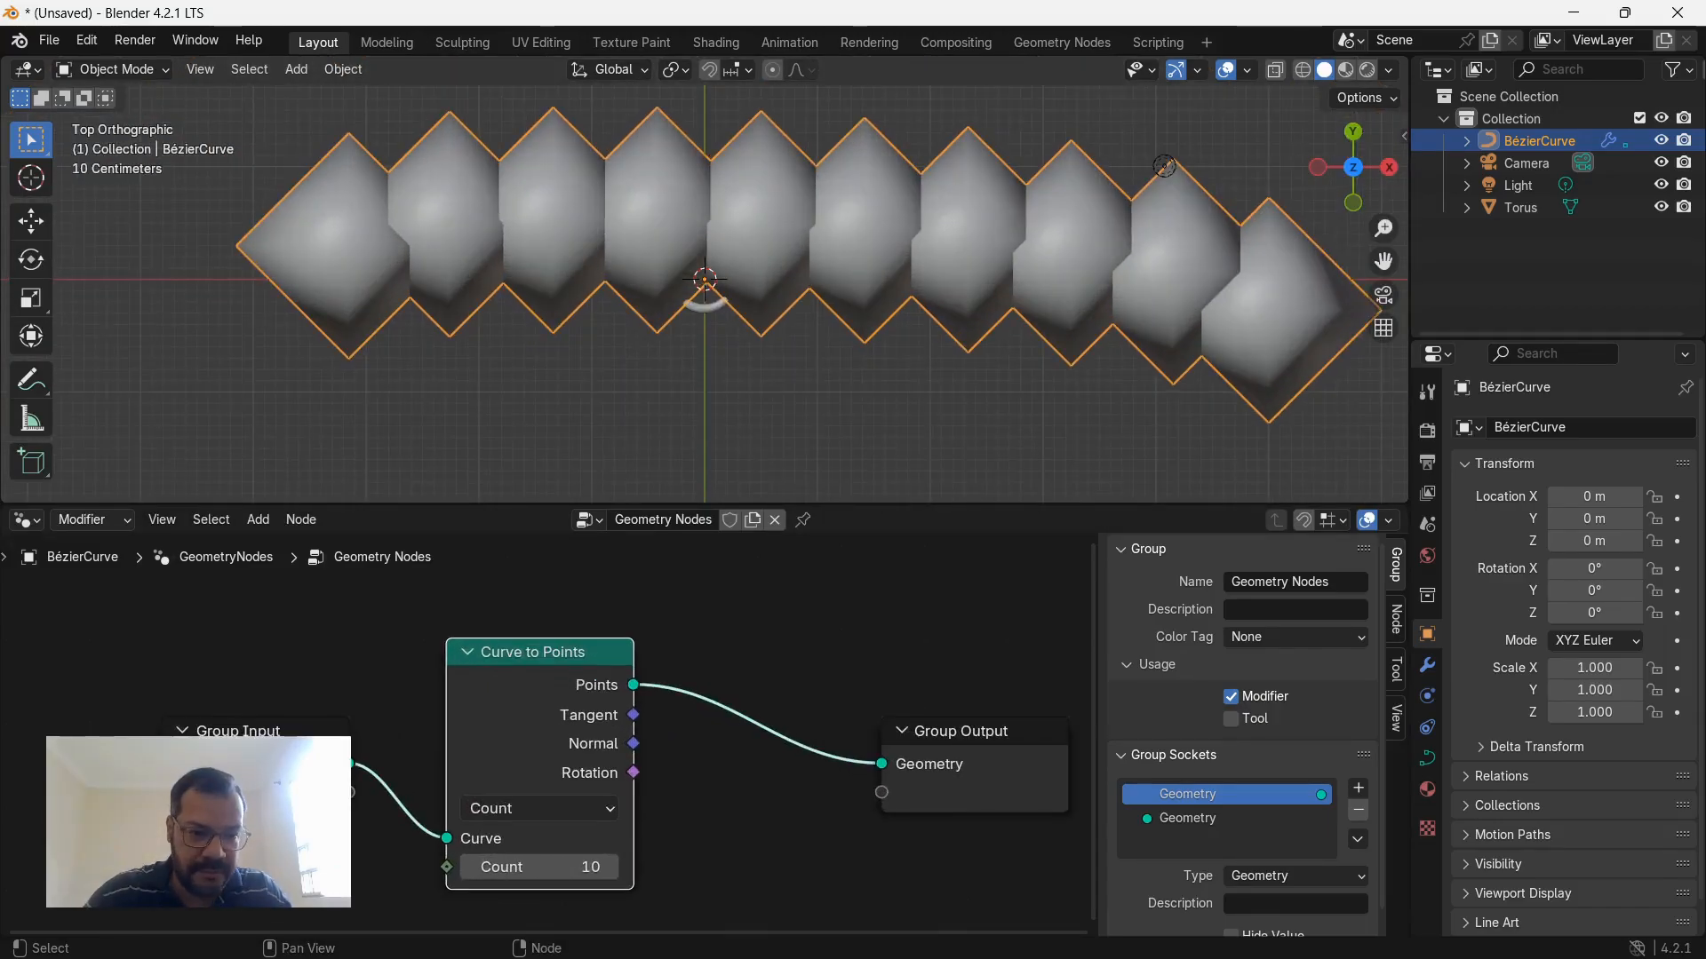
middle_click_drag(550, 736, 462, 679)
left_click(451, 752)
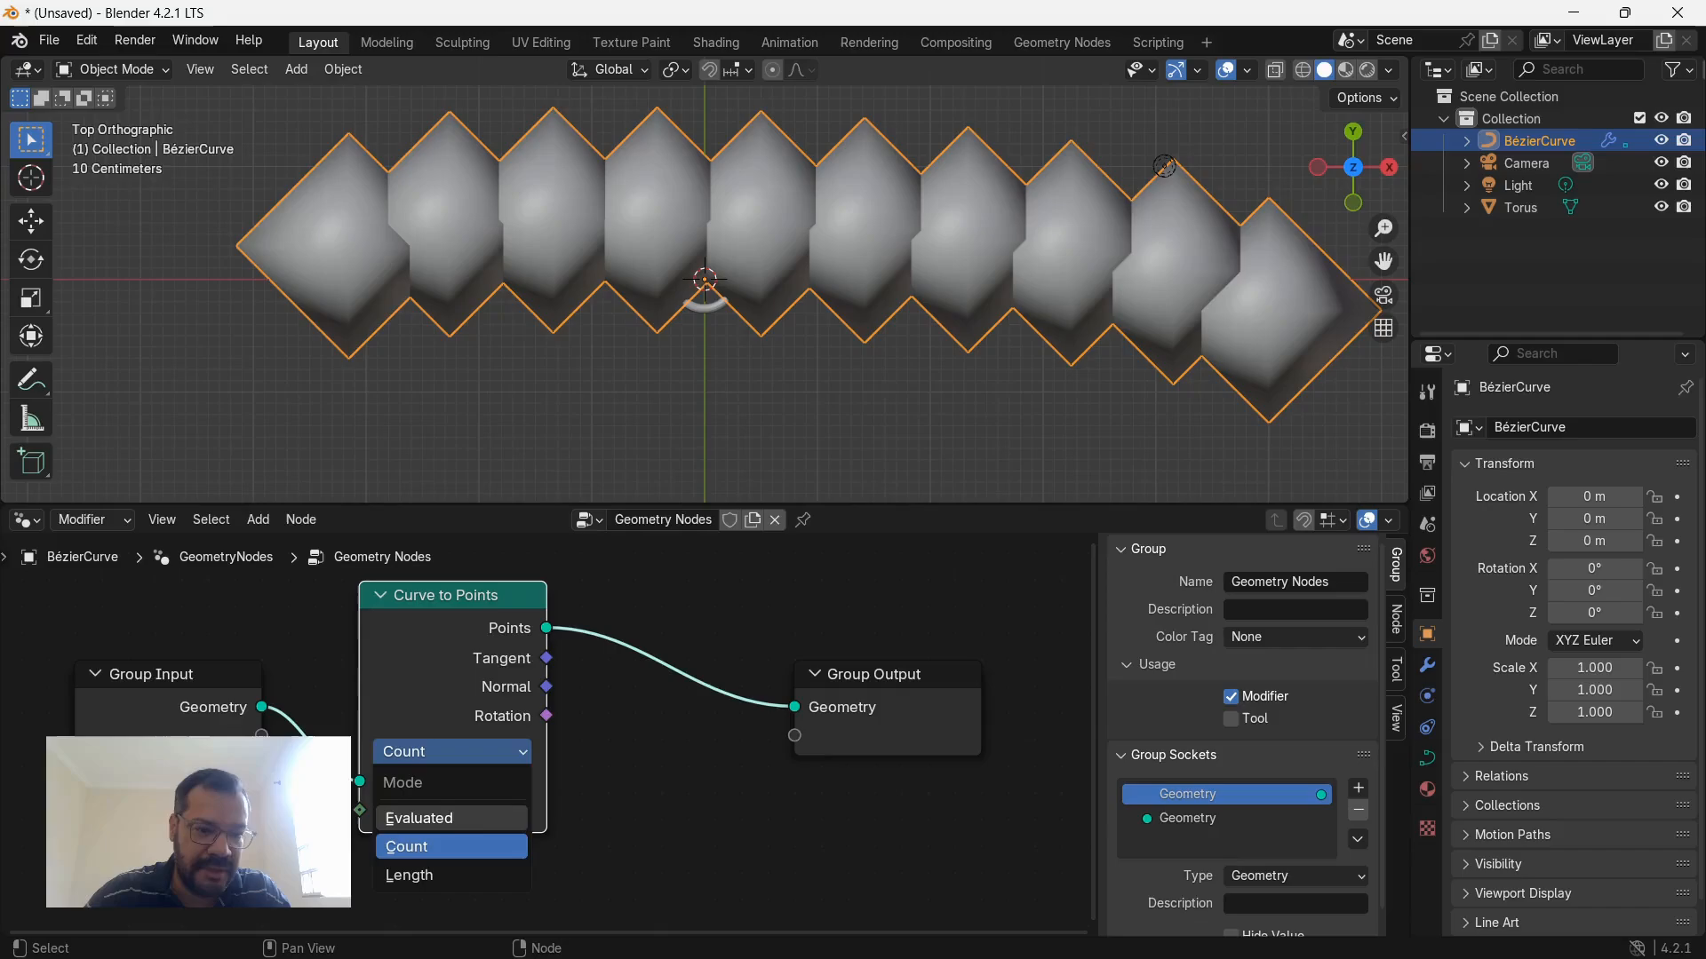
left_click(427, 875)
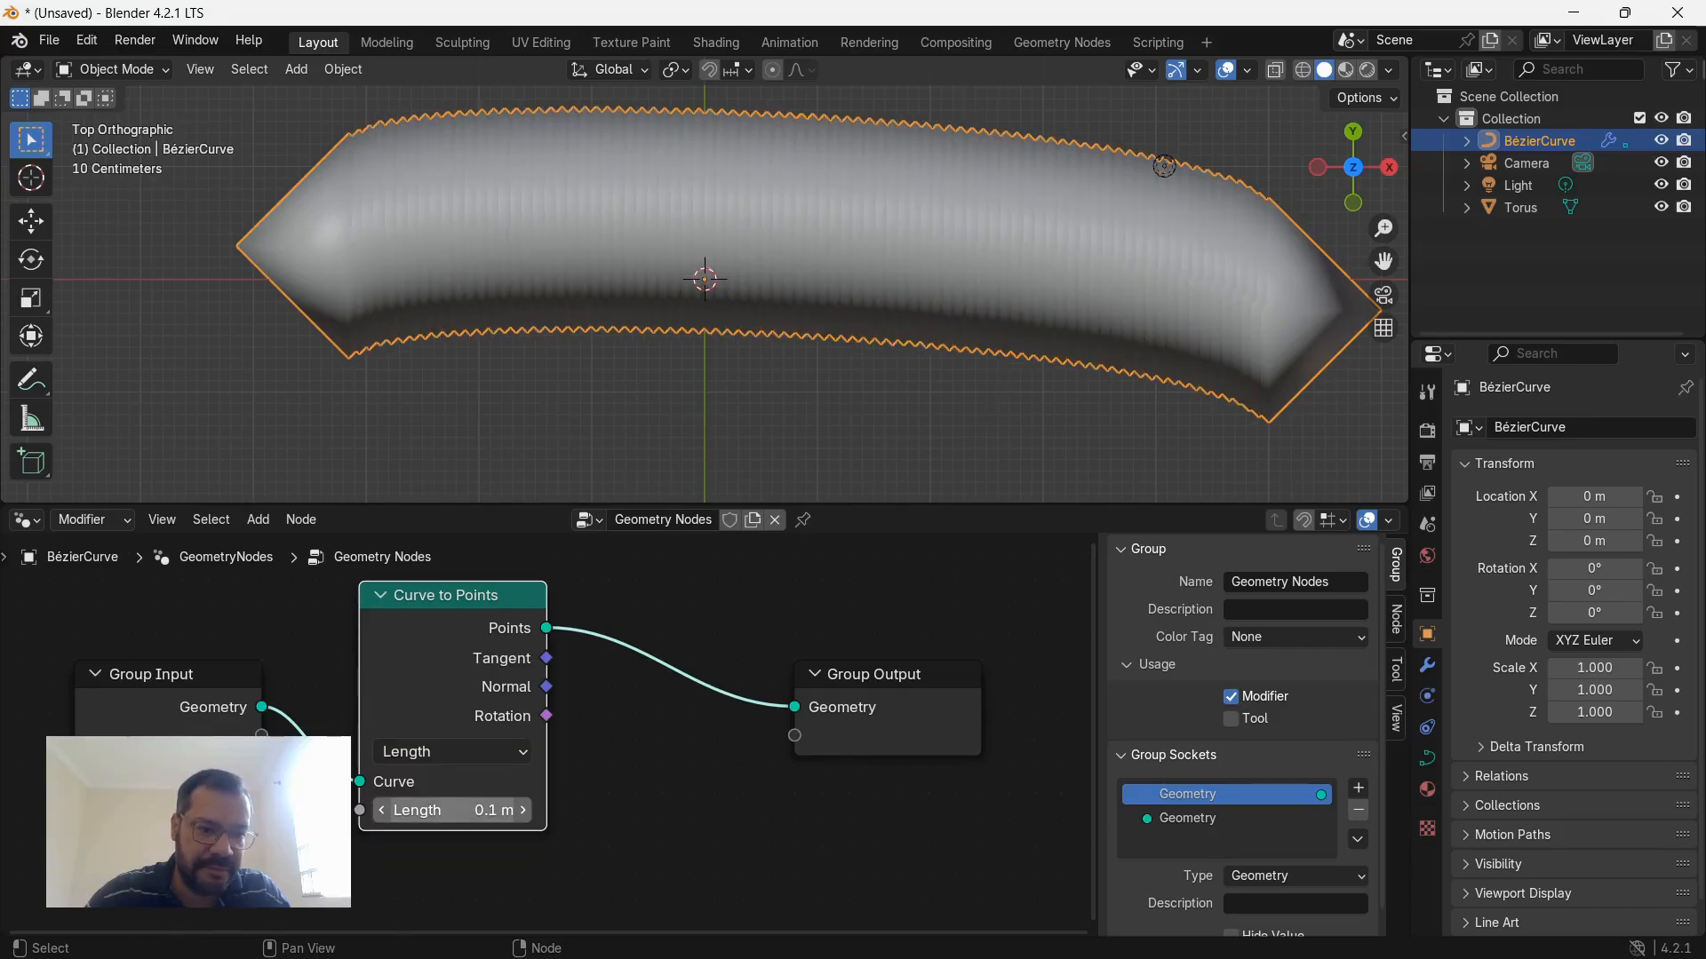
left_click(523, 810)
left_click(523, 810)
left_click(523, 810)
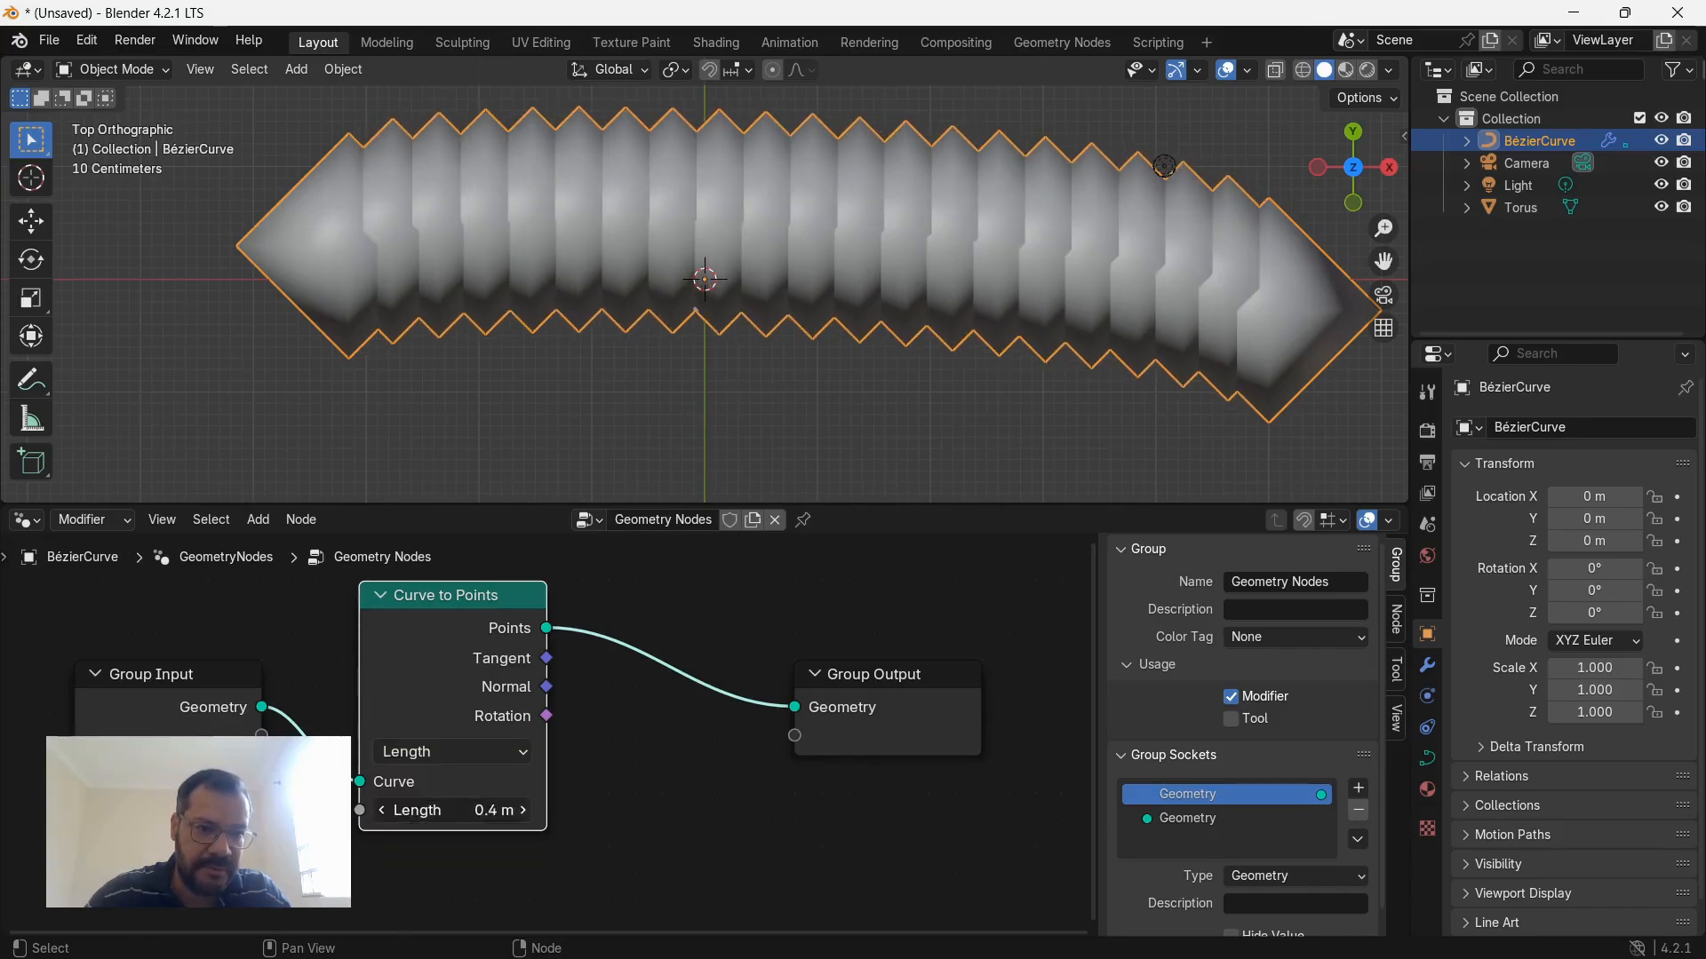
left_click(524, 810)
left_click(524, 810)
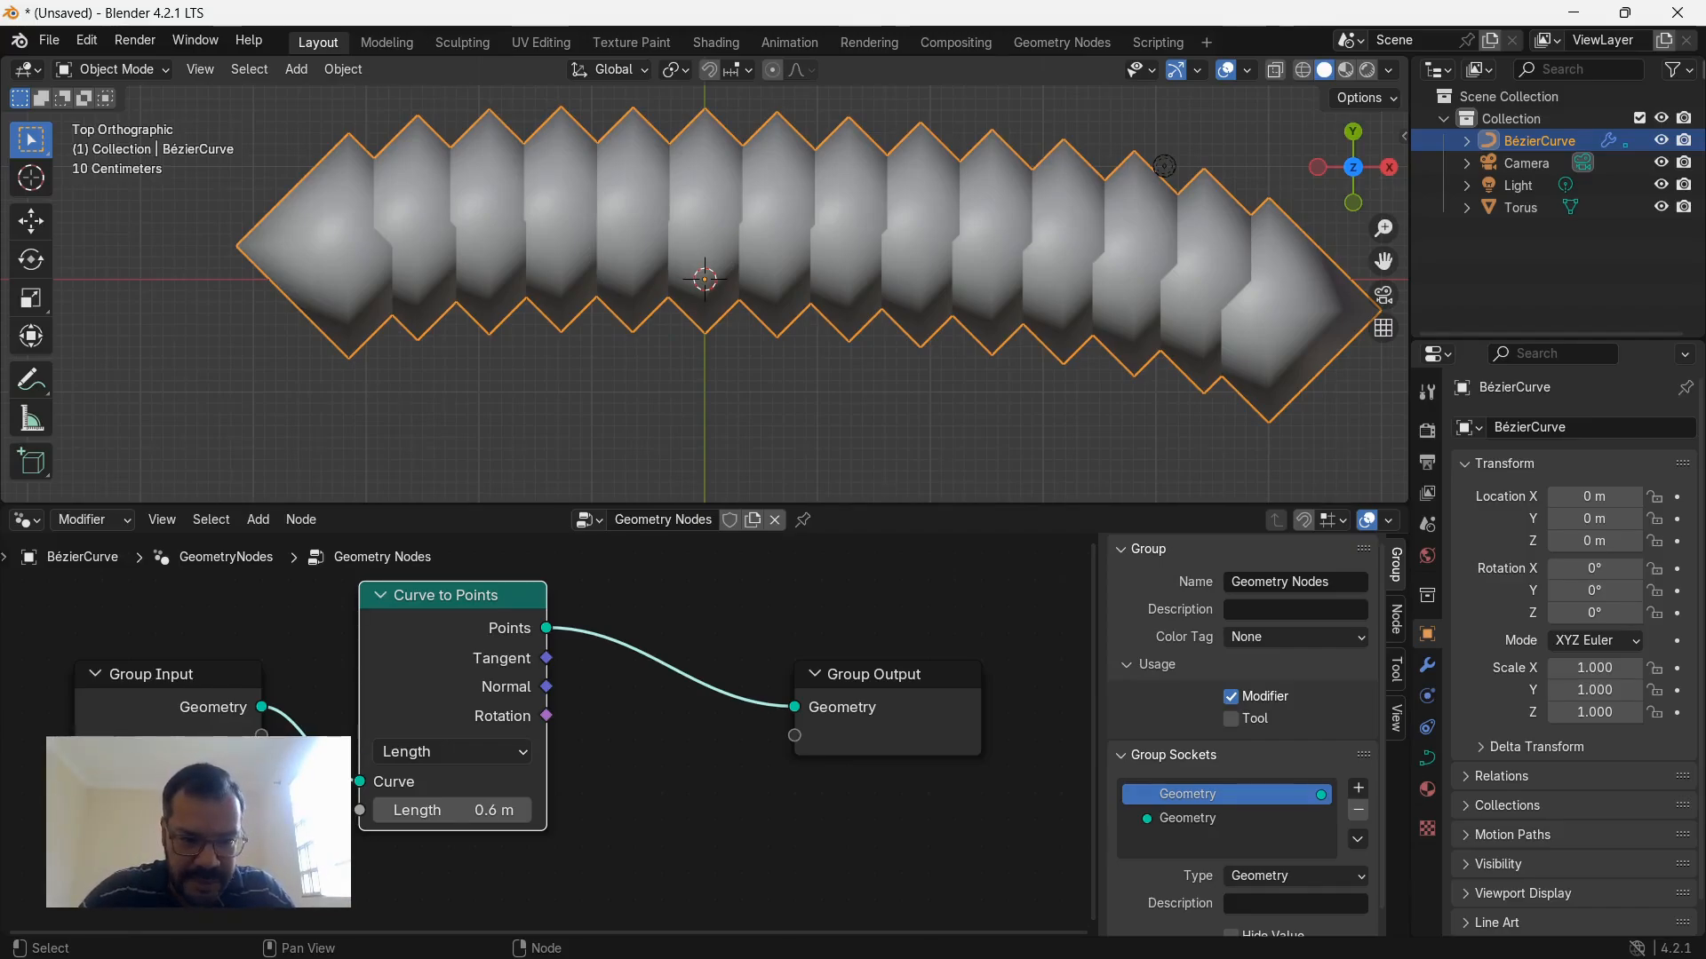
Move the Group Output node farther right of Curve to Points to make room for more nodes.
scroll(53, 888, "down", 2)
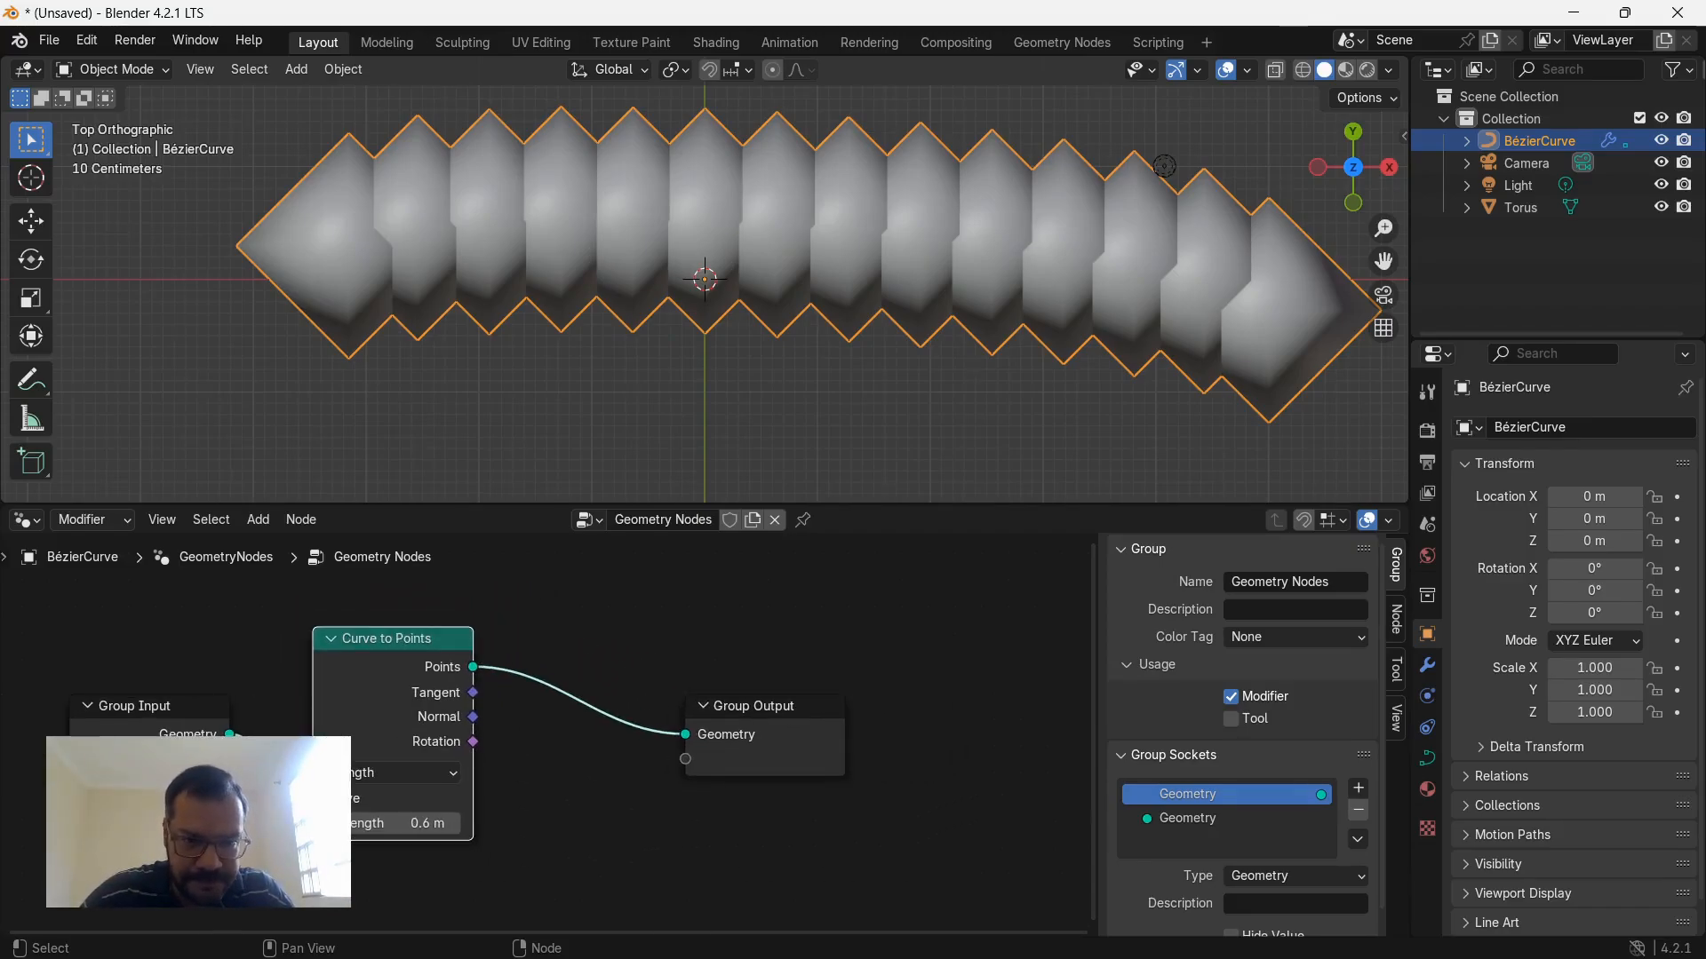
middle_click_drag(639, 817, 538, 822)
left_click_drag(657, 712, 1006, 683)
scroll(549, 735, "down", 5)
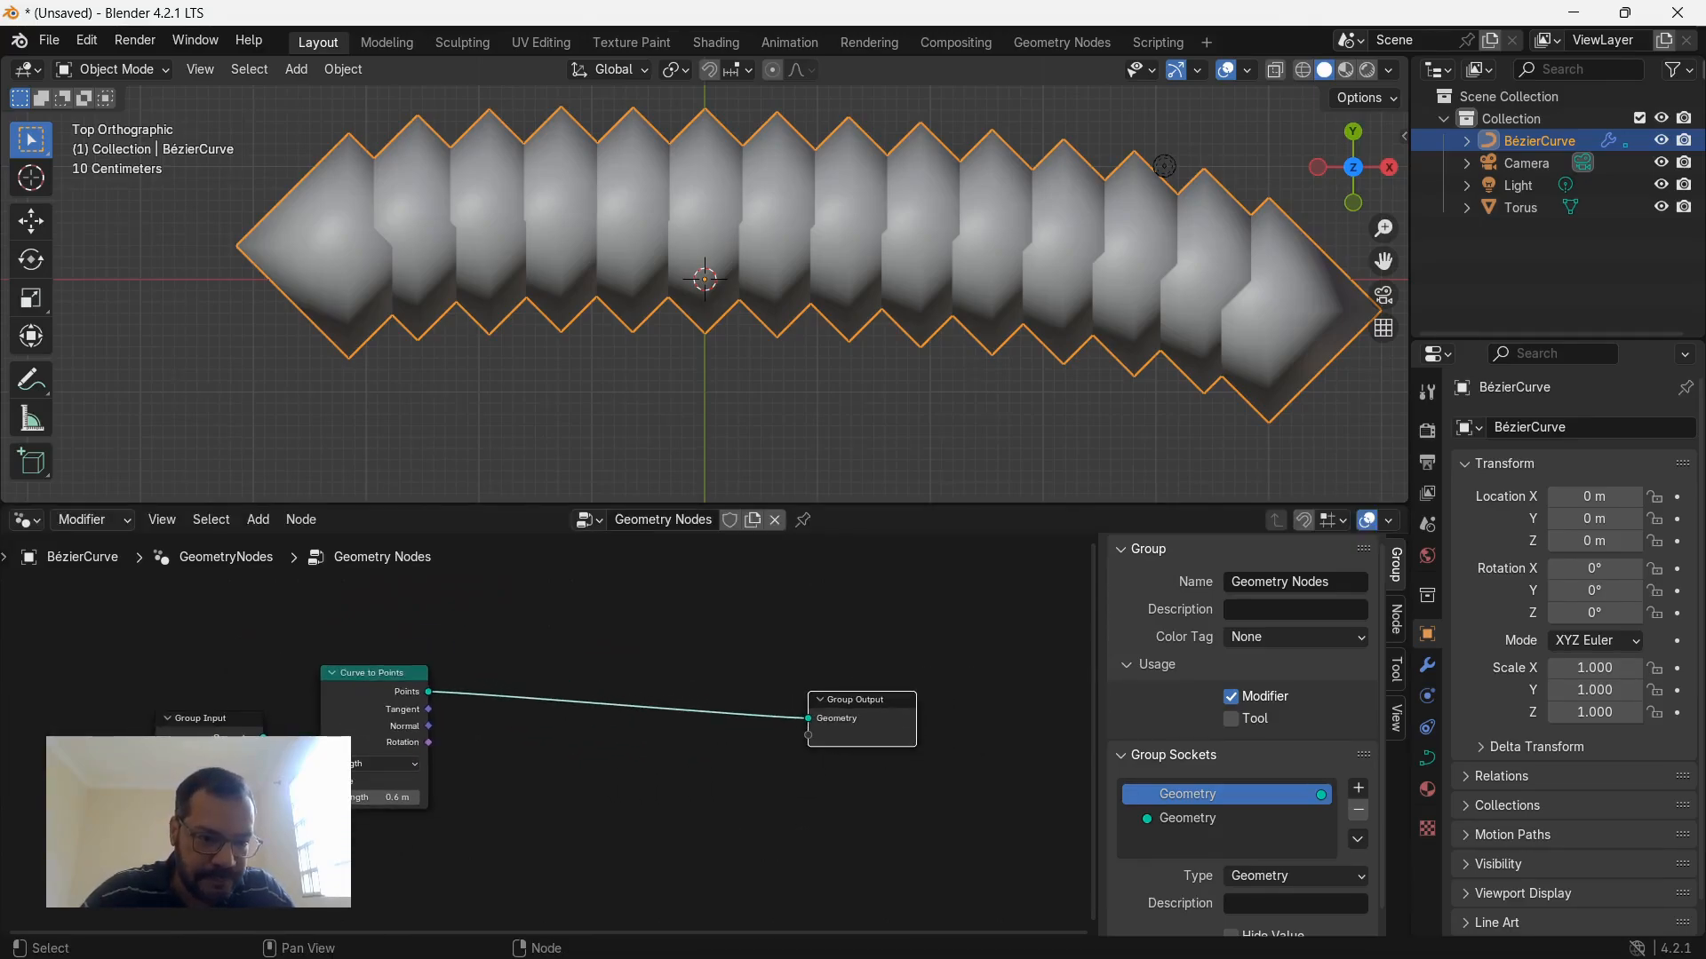
Insert an Instance on Points node on the link between Curve to Points and Group Output.
left_click(613, 791)
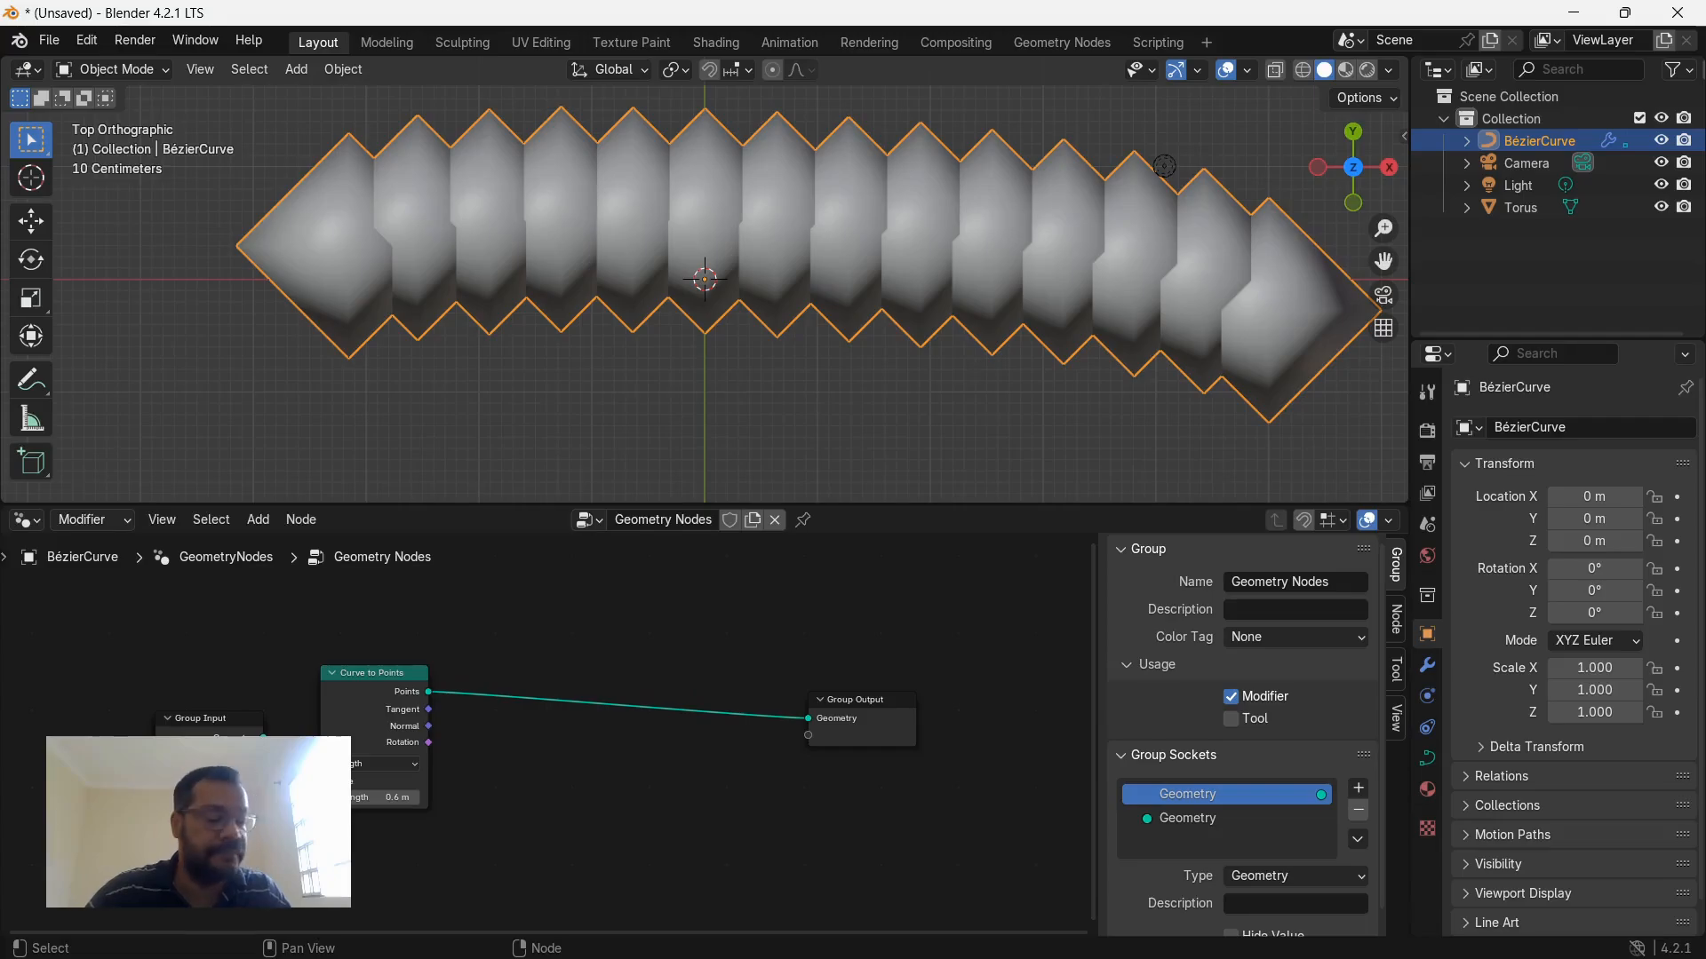
key("shift+a")
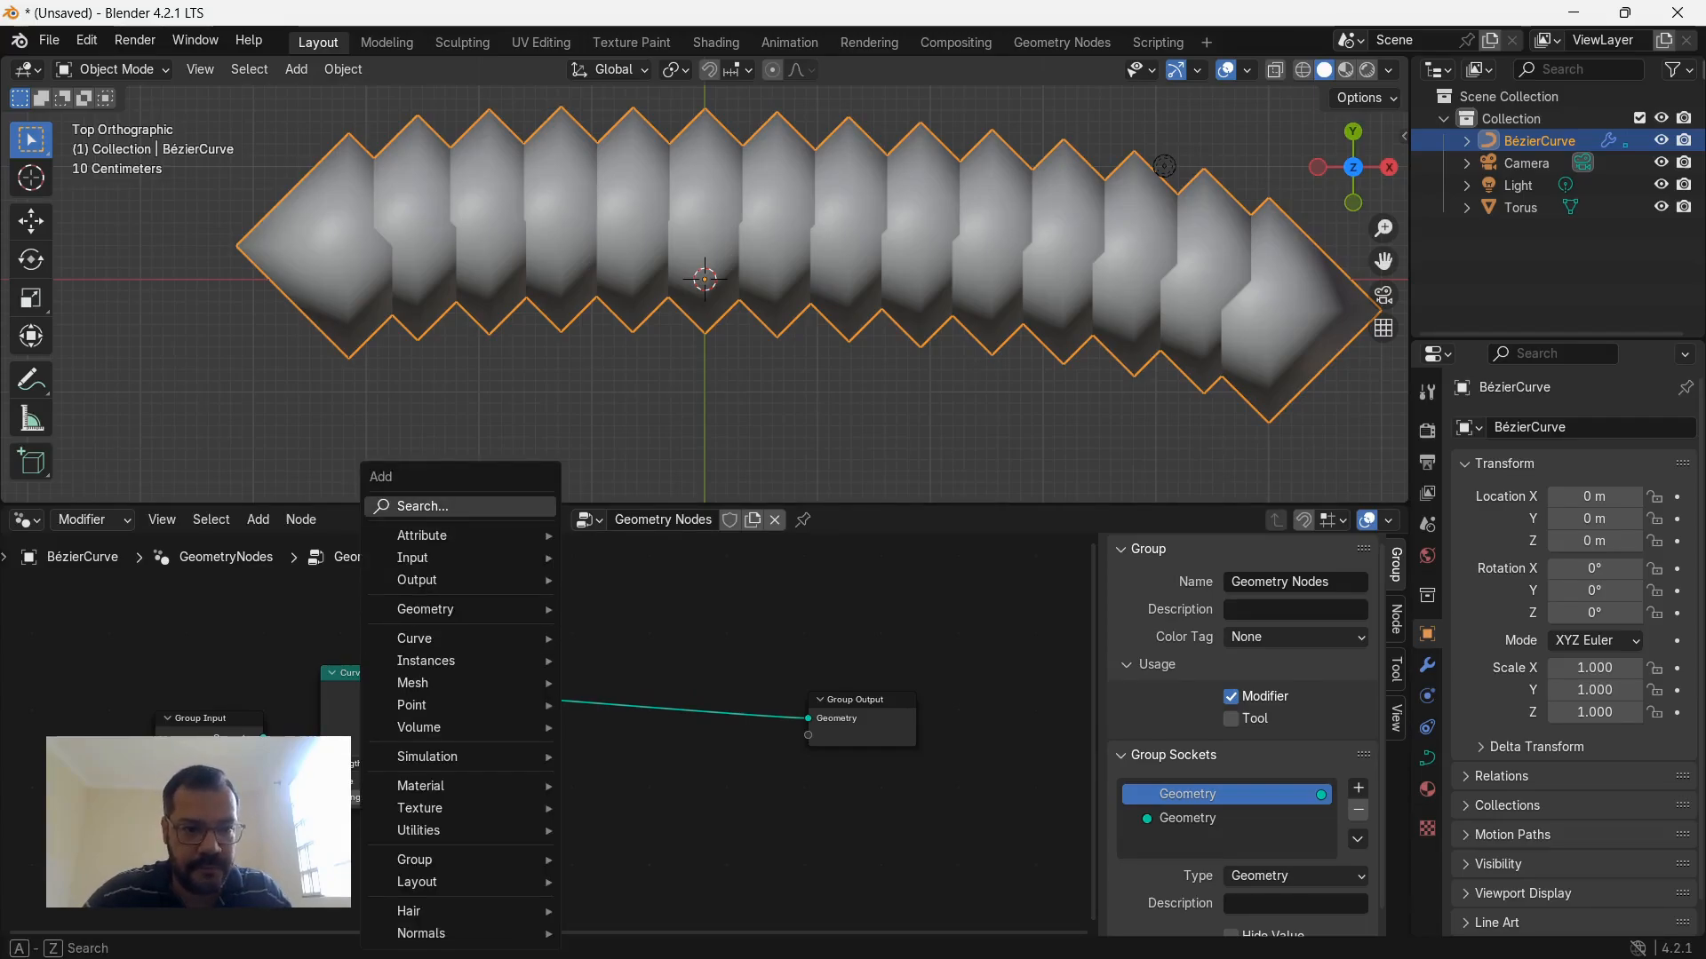
type("instan")
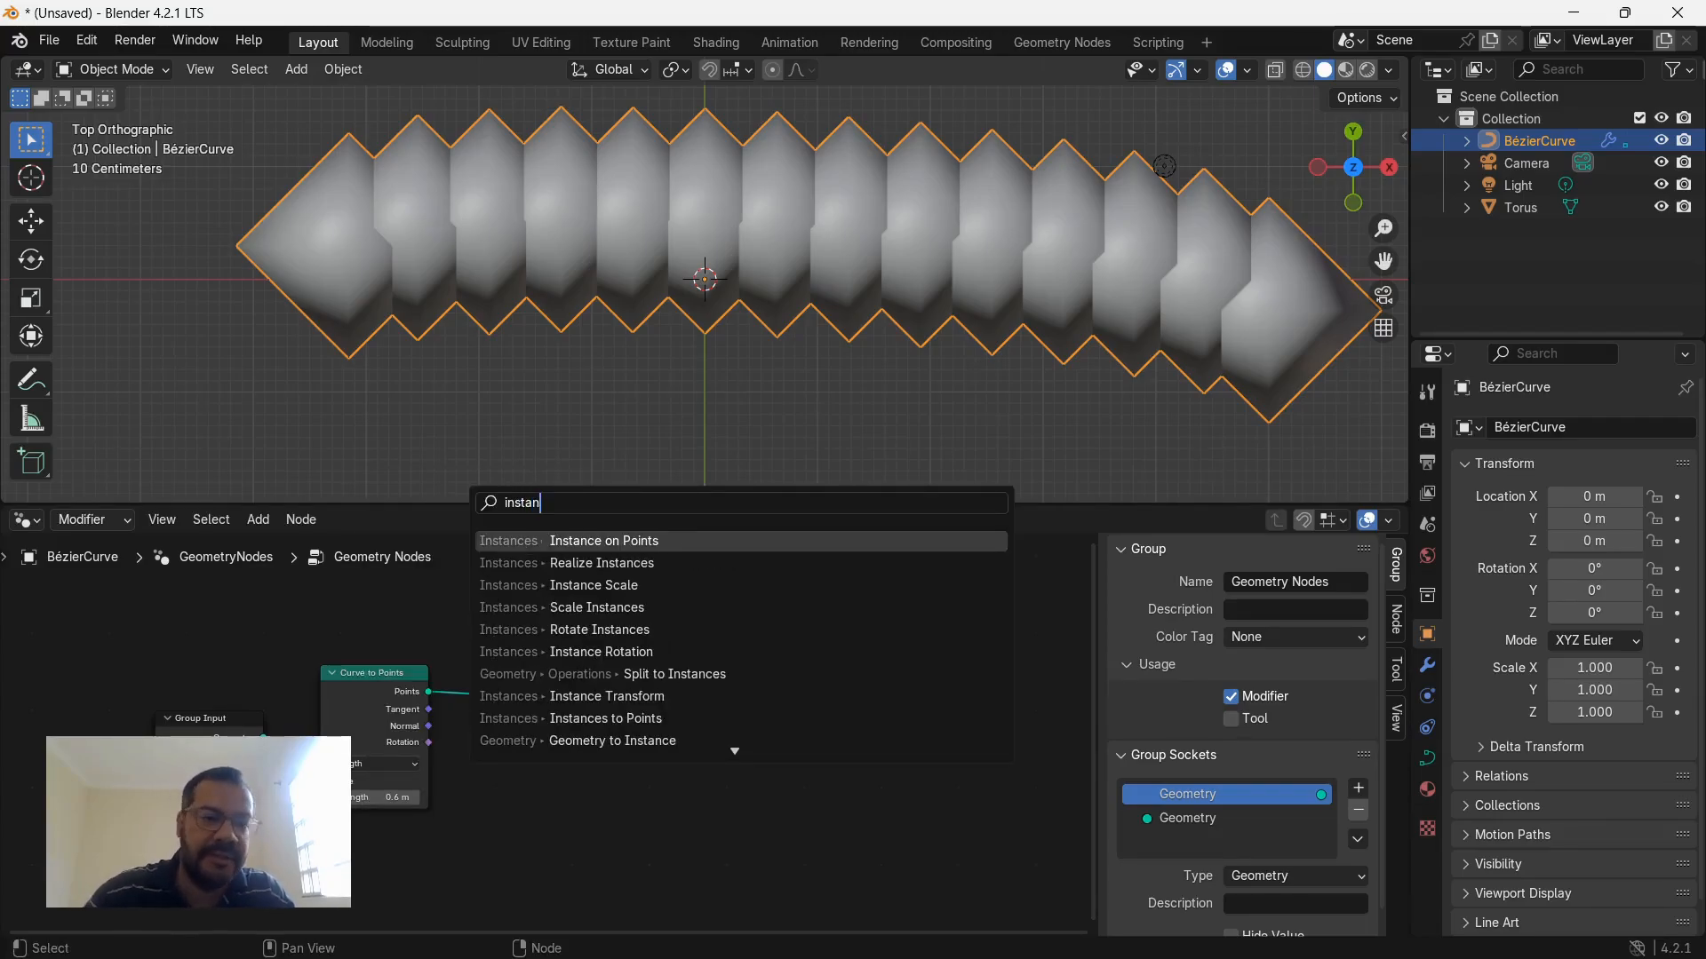
key("Return")
left_click(587, 643)
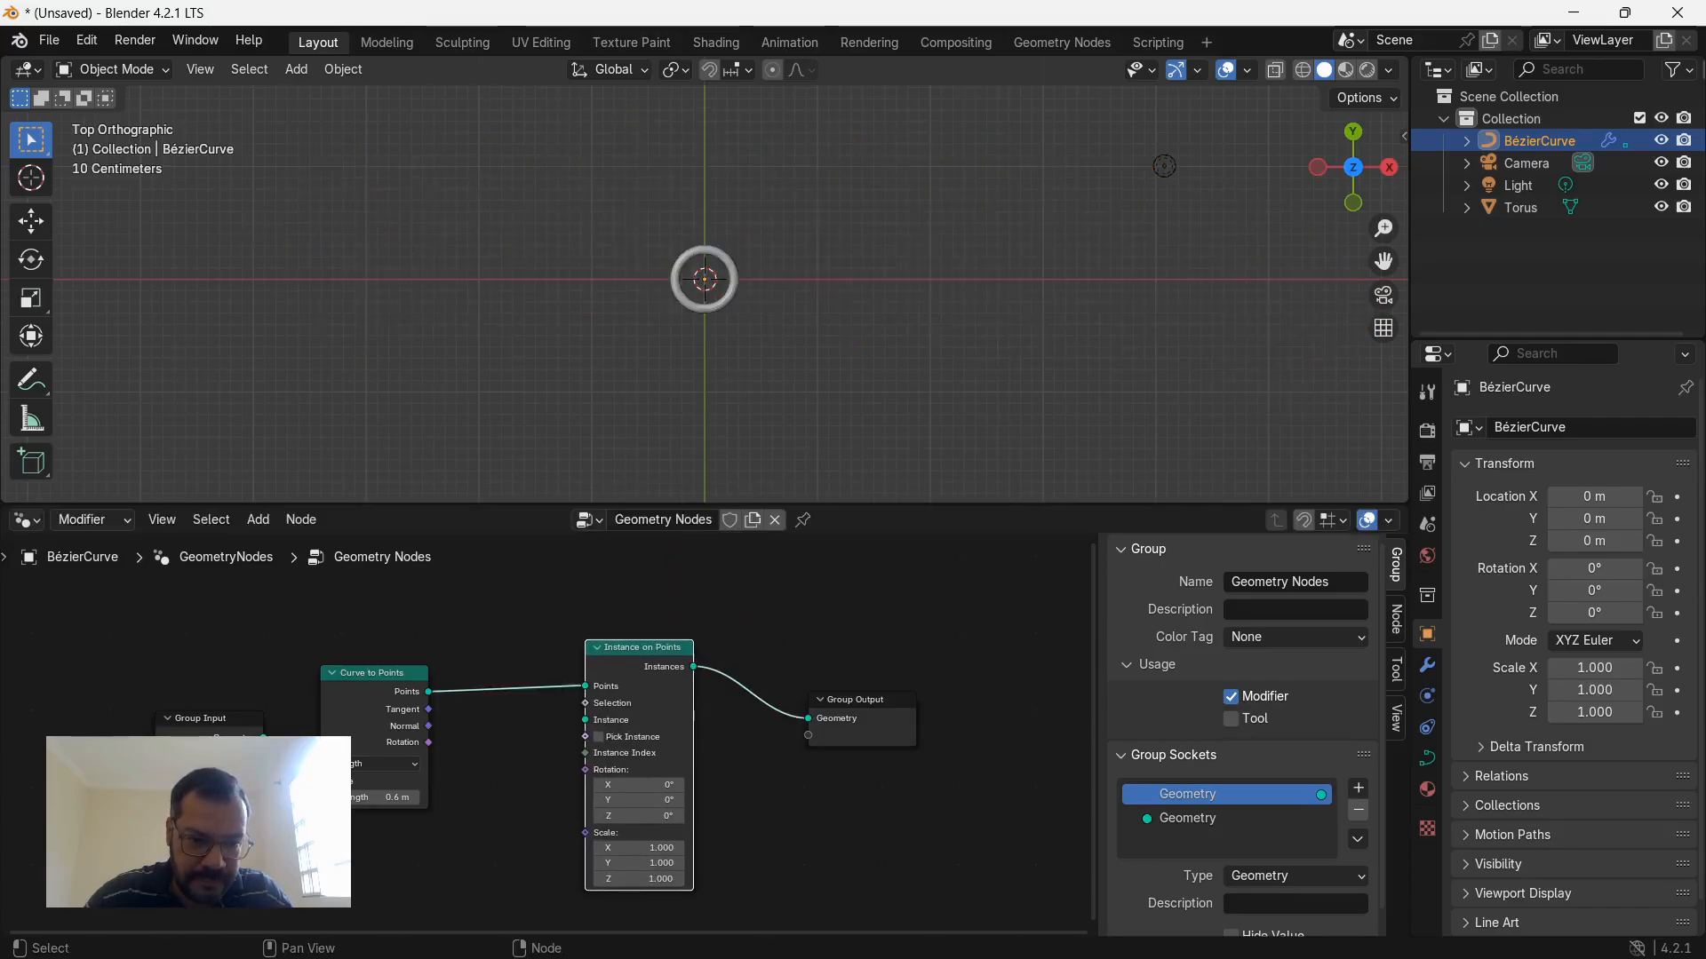
Add an Object Info node in the free space below the Curve to Points node.
key("Home")
key("shift+a")
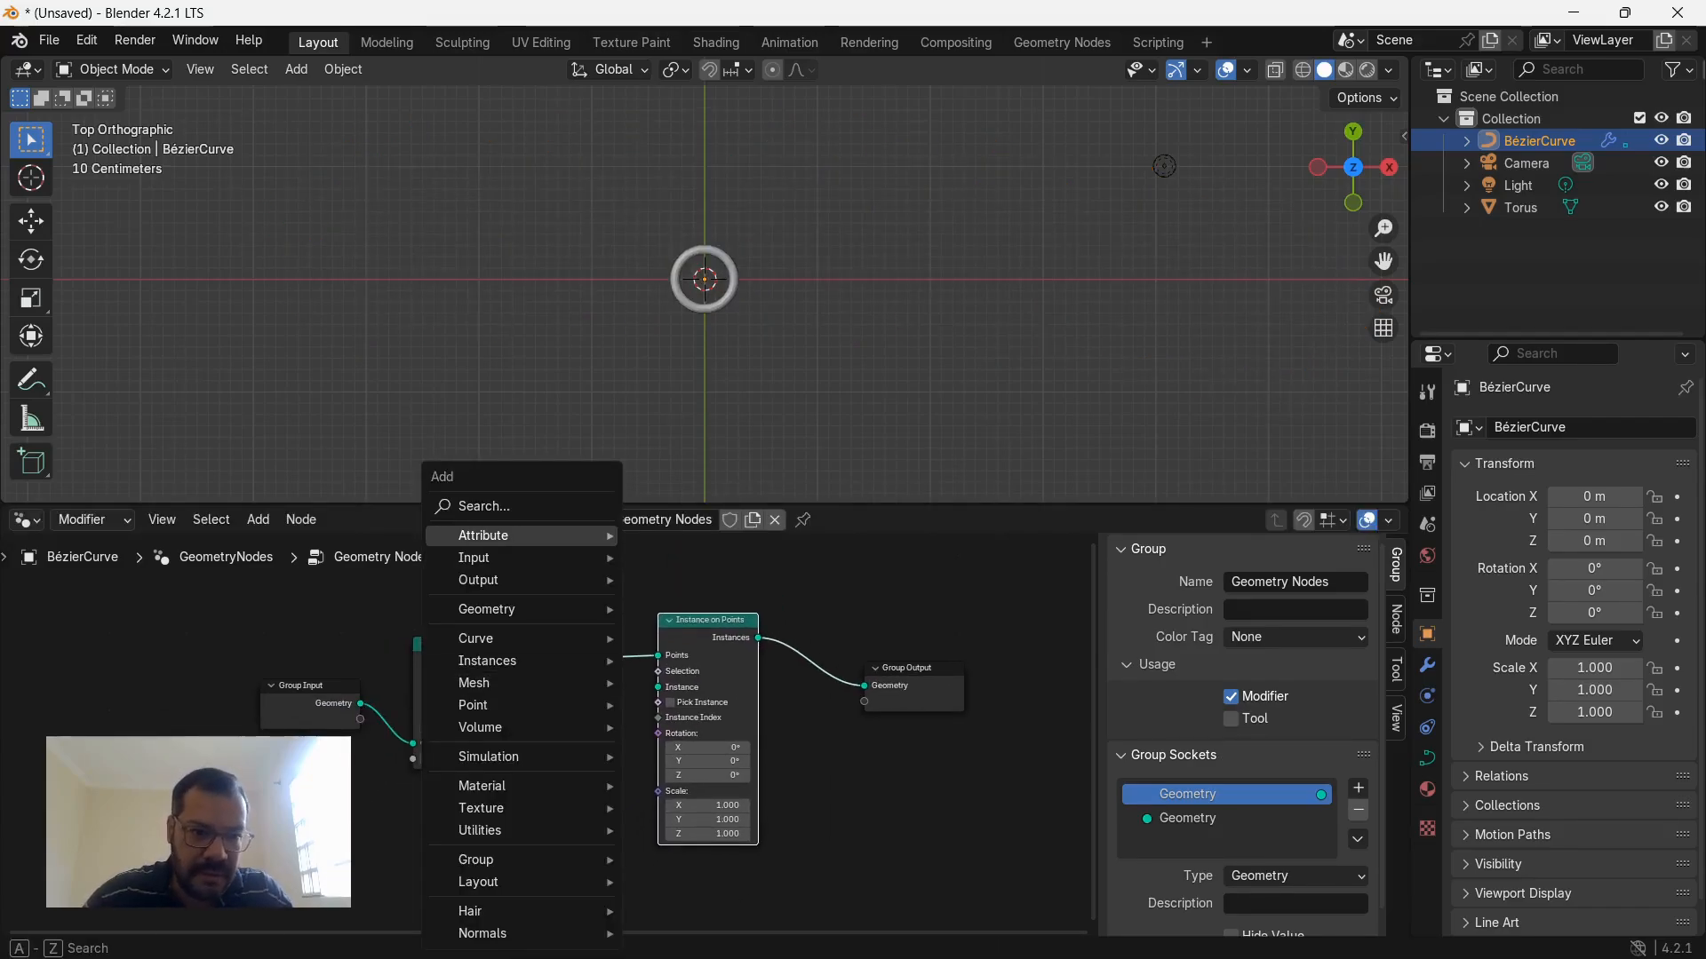
type("ob")
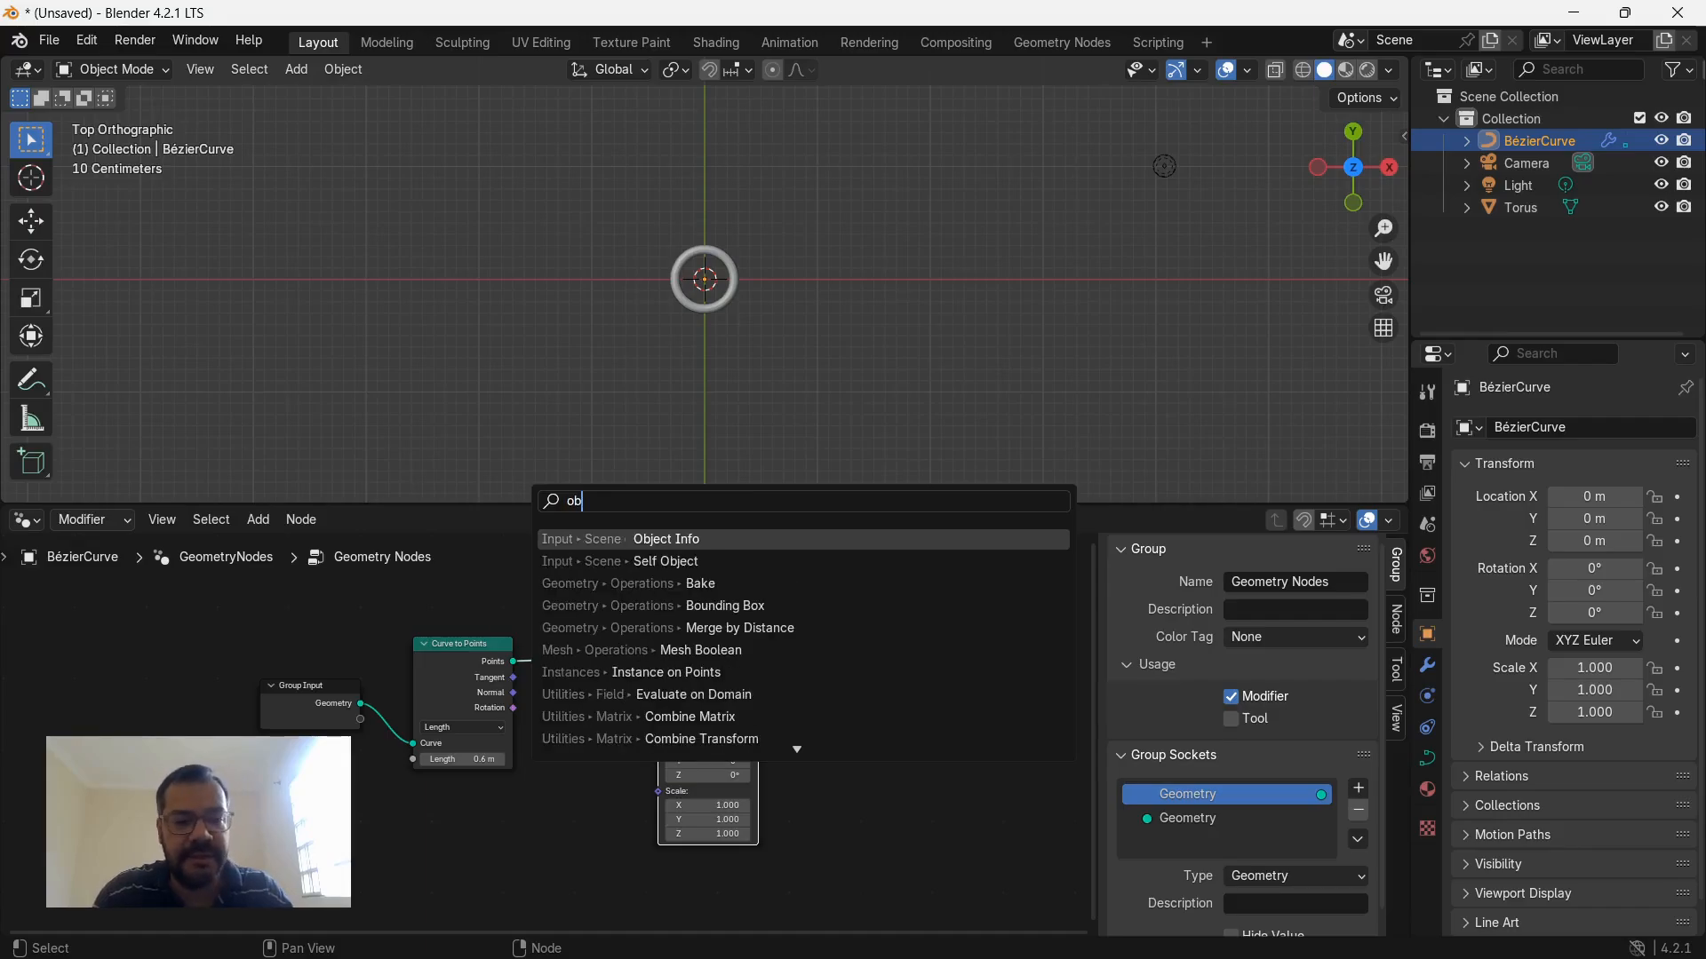
type("ject")
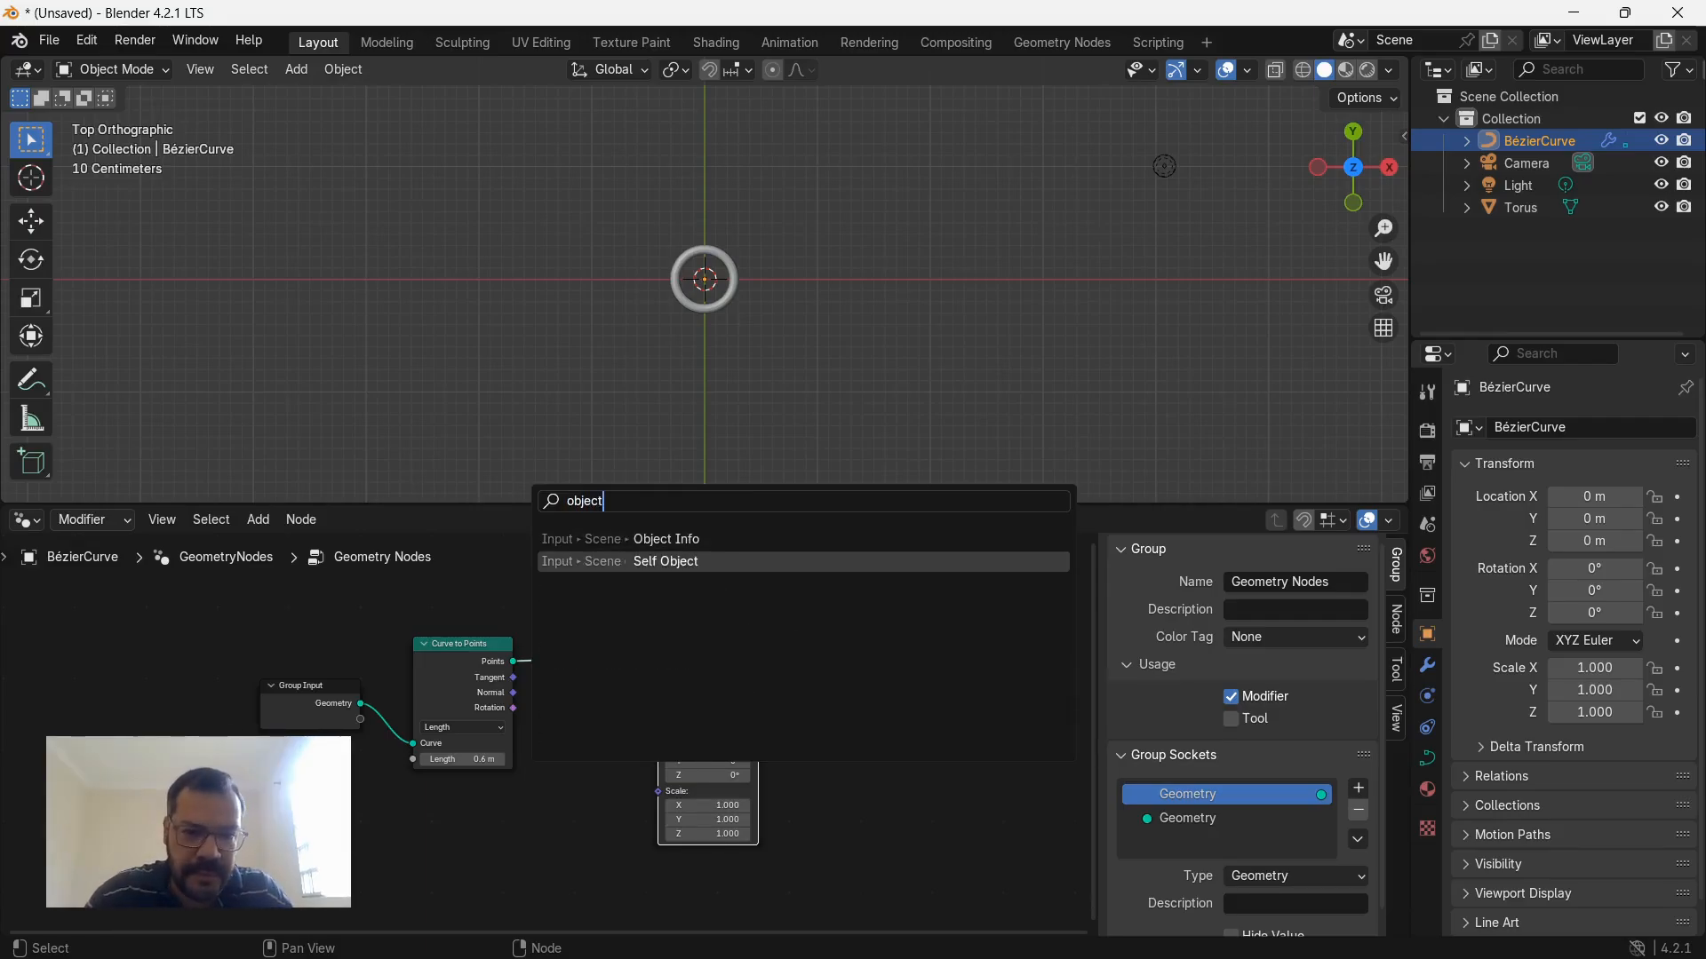
key("Return")
left_click(400, 848)
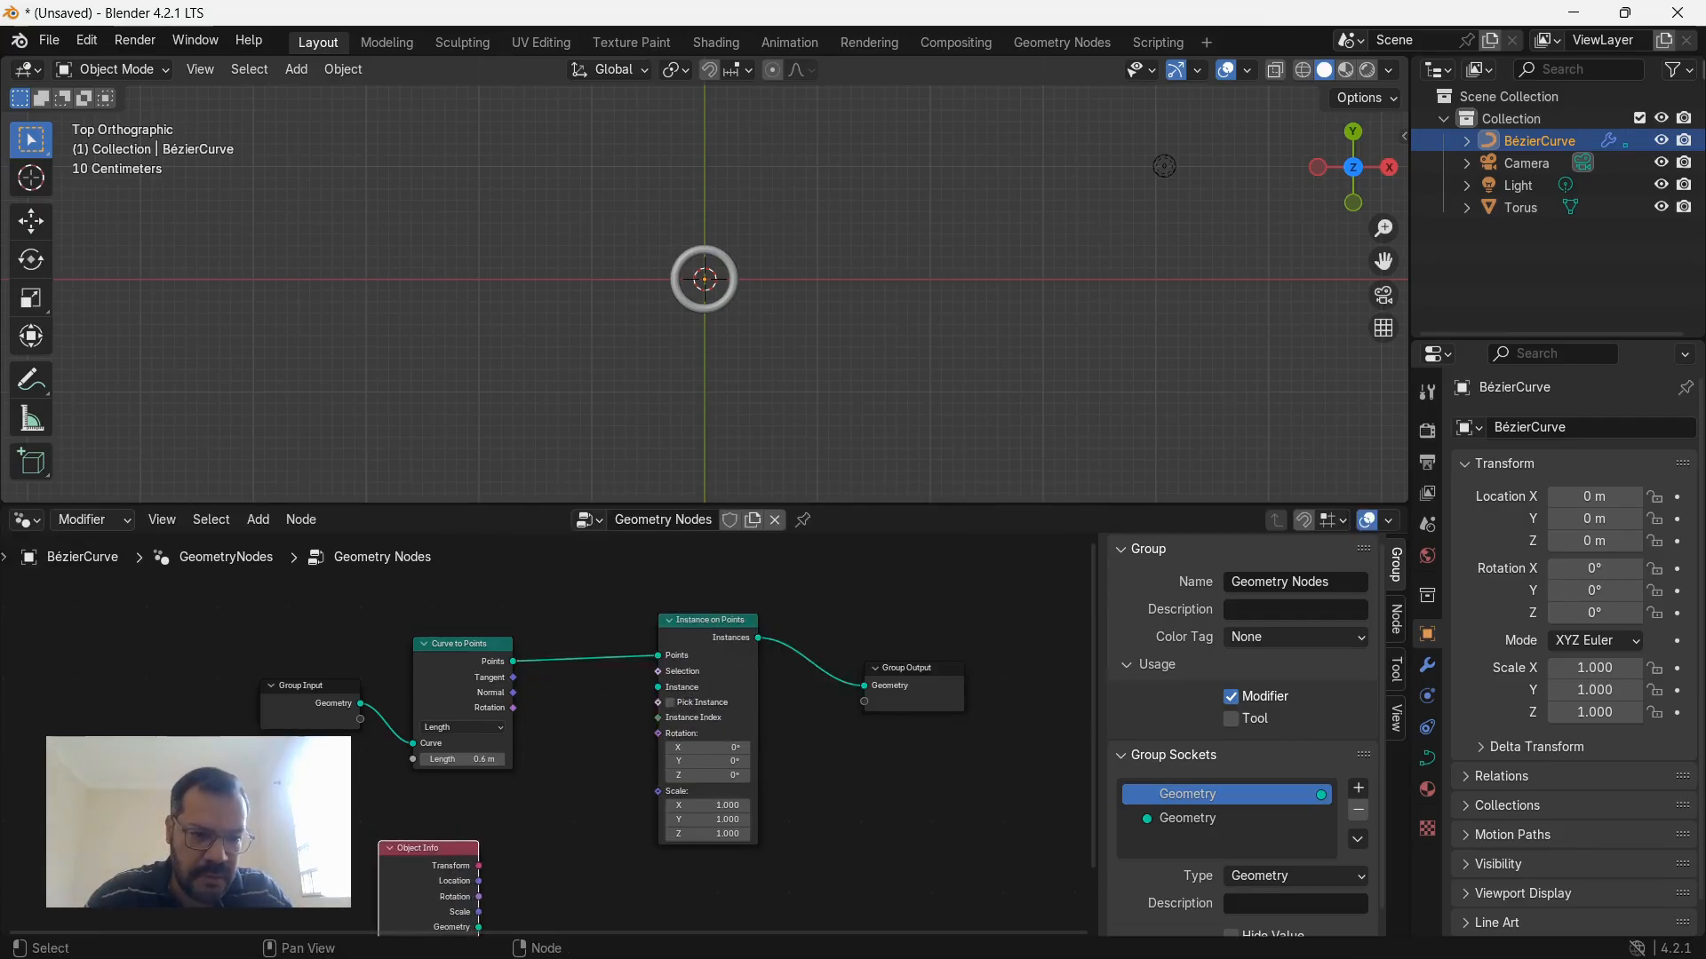
middle_click_drag(400, 849, 439, 676)
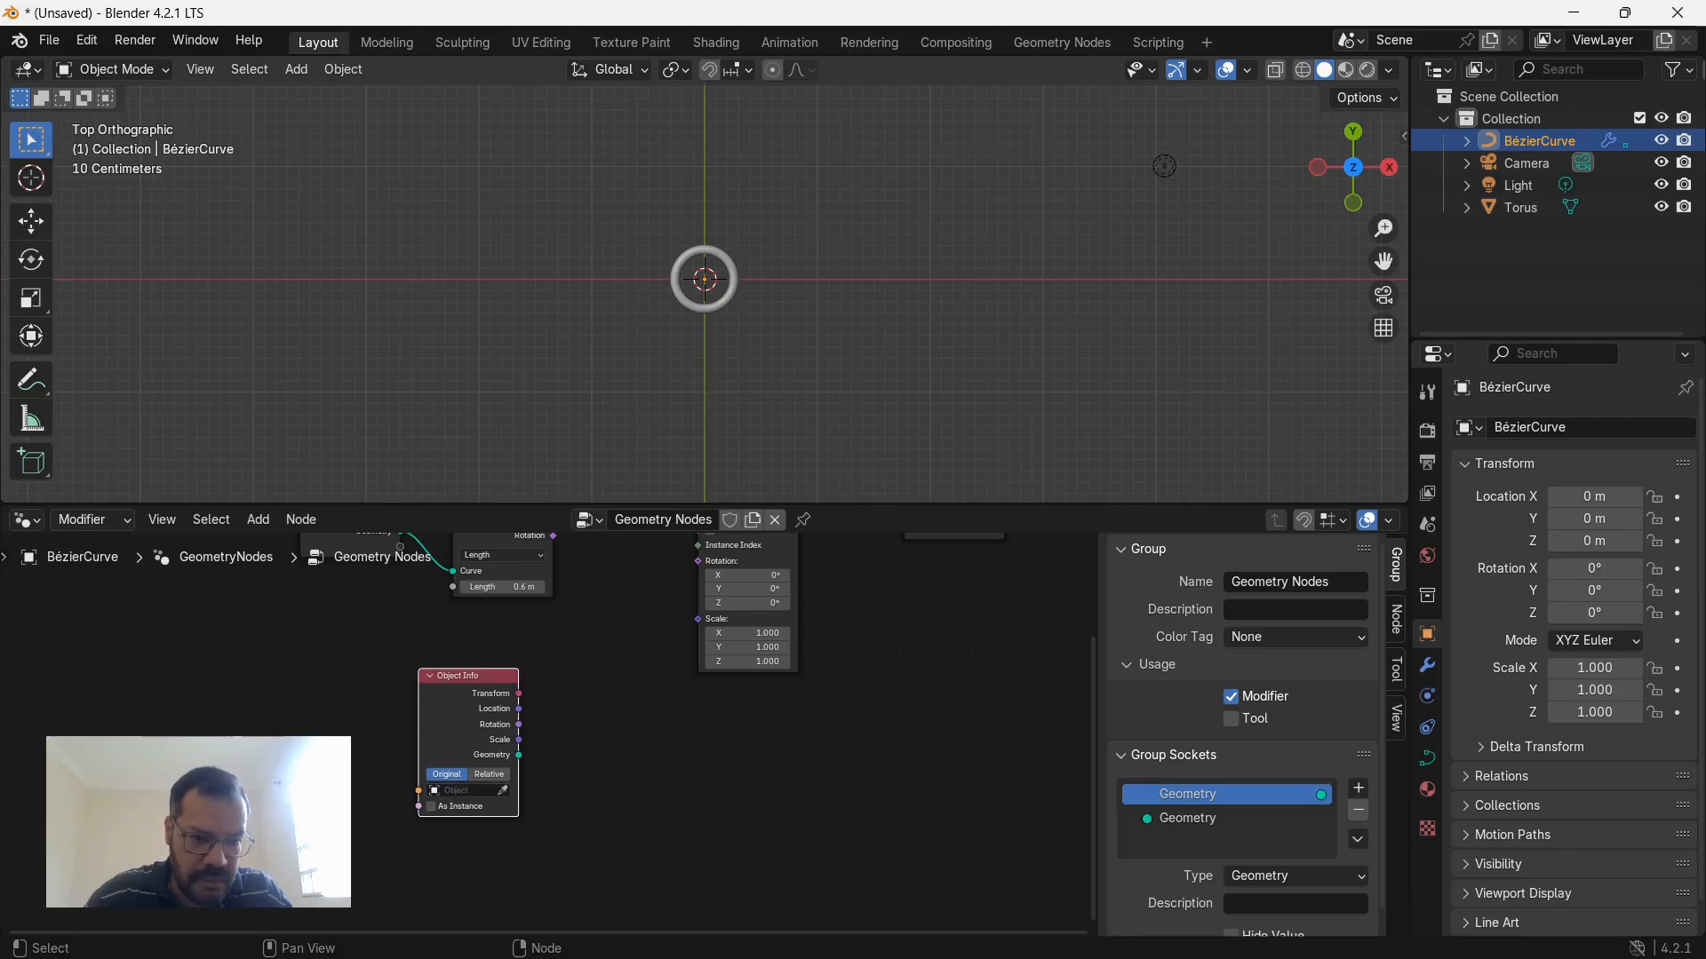
Set the Object Info node to the Torus in Relative mode and connect its Geometry output to the Instance input of Instance on Points.
left_click(465, 790)
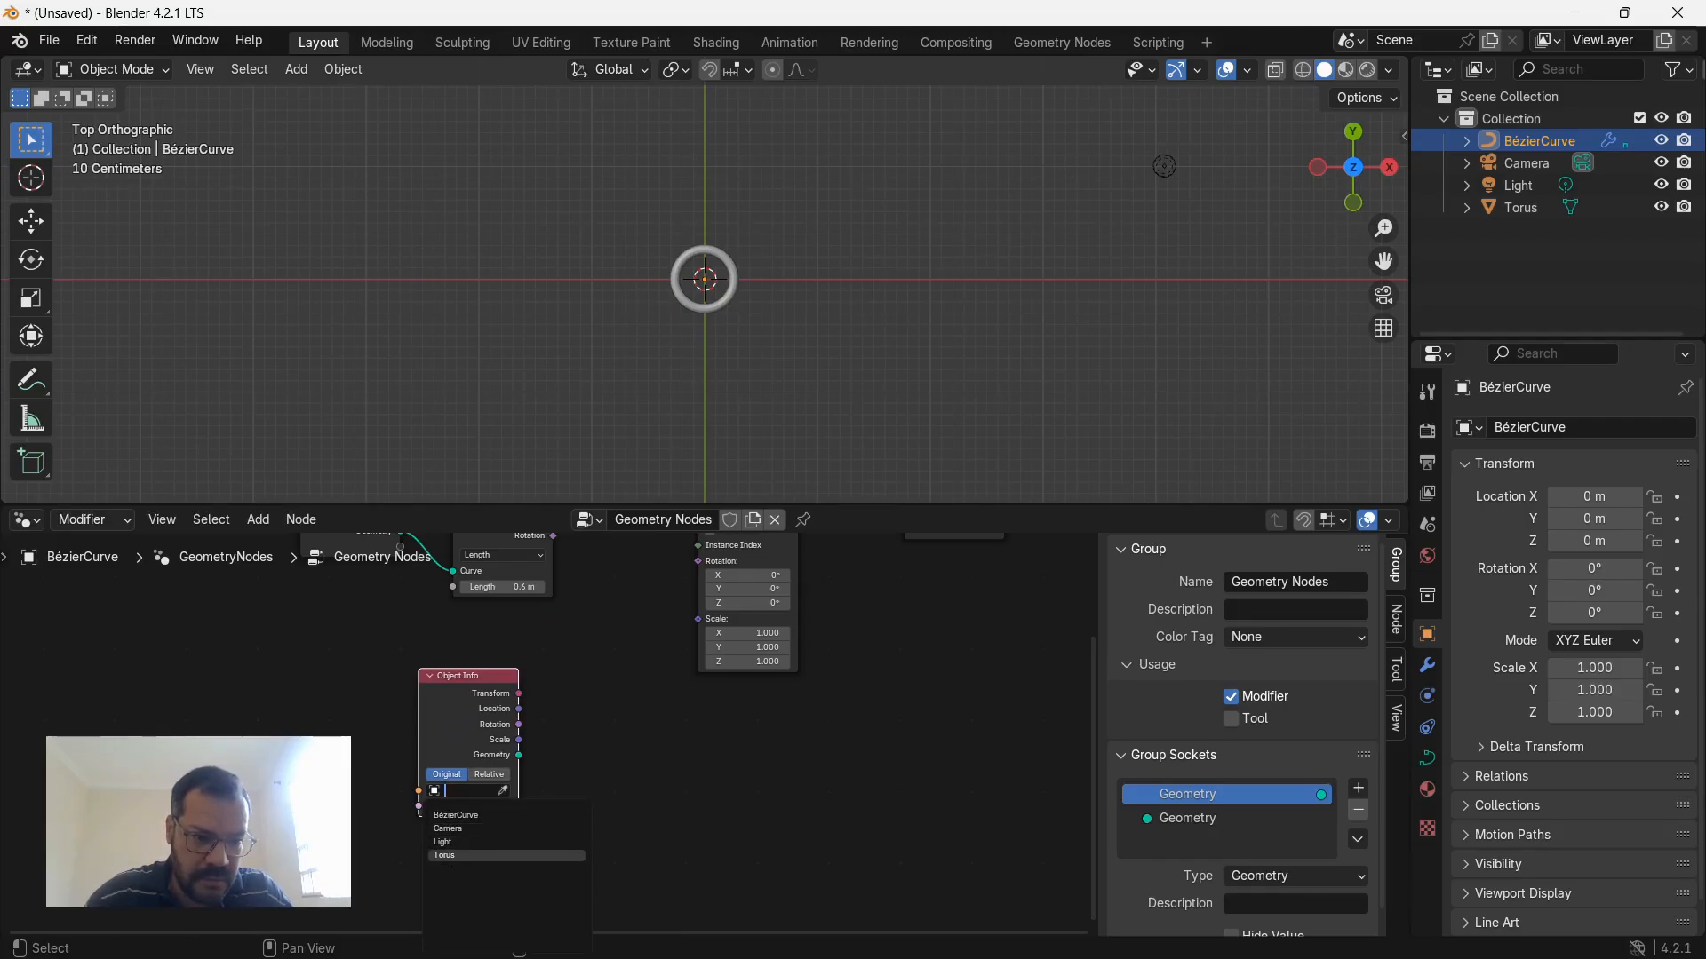
left_click(480, 857)
scroll(492, 782, "up", 5)
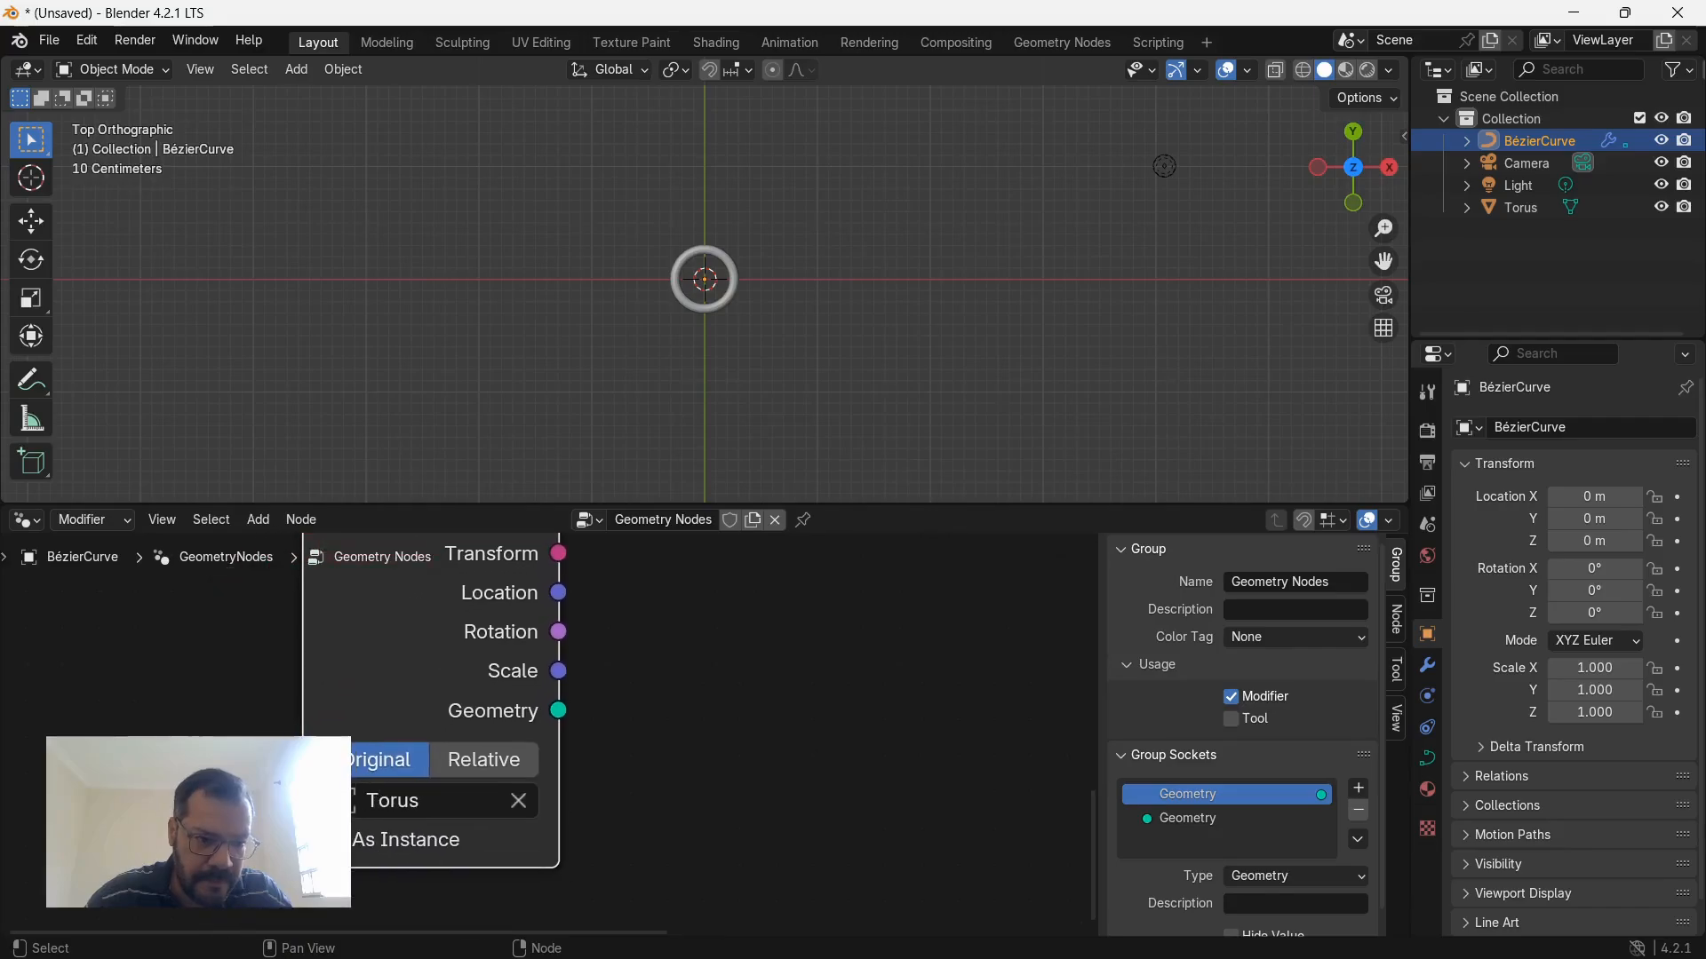
scroll(492, 782, "down", 5)
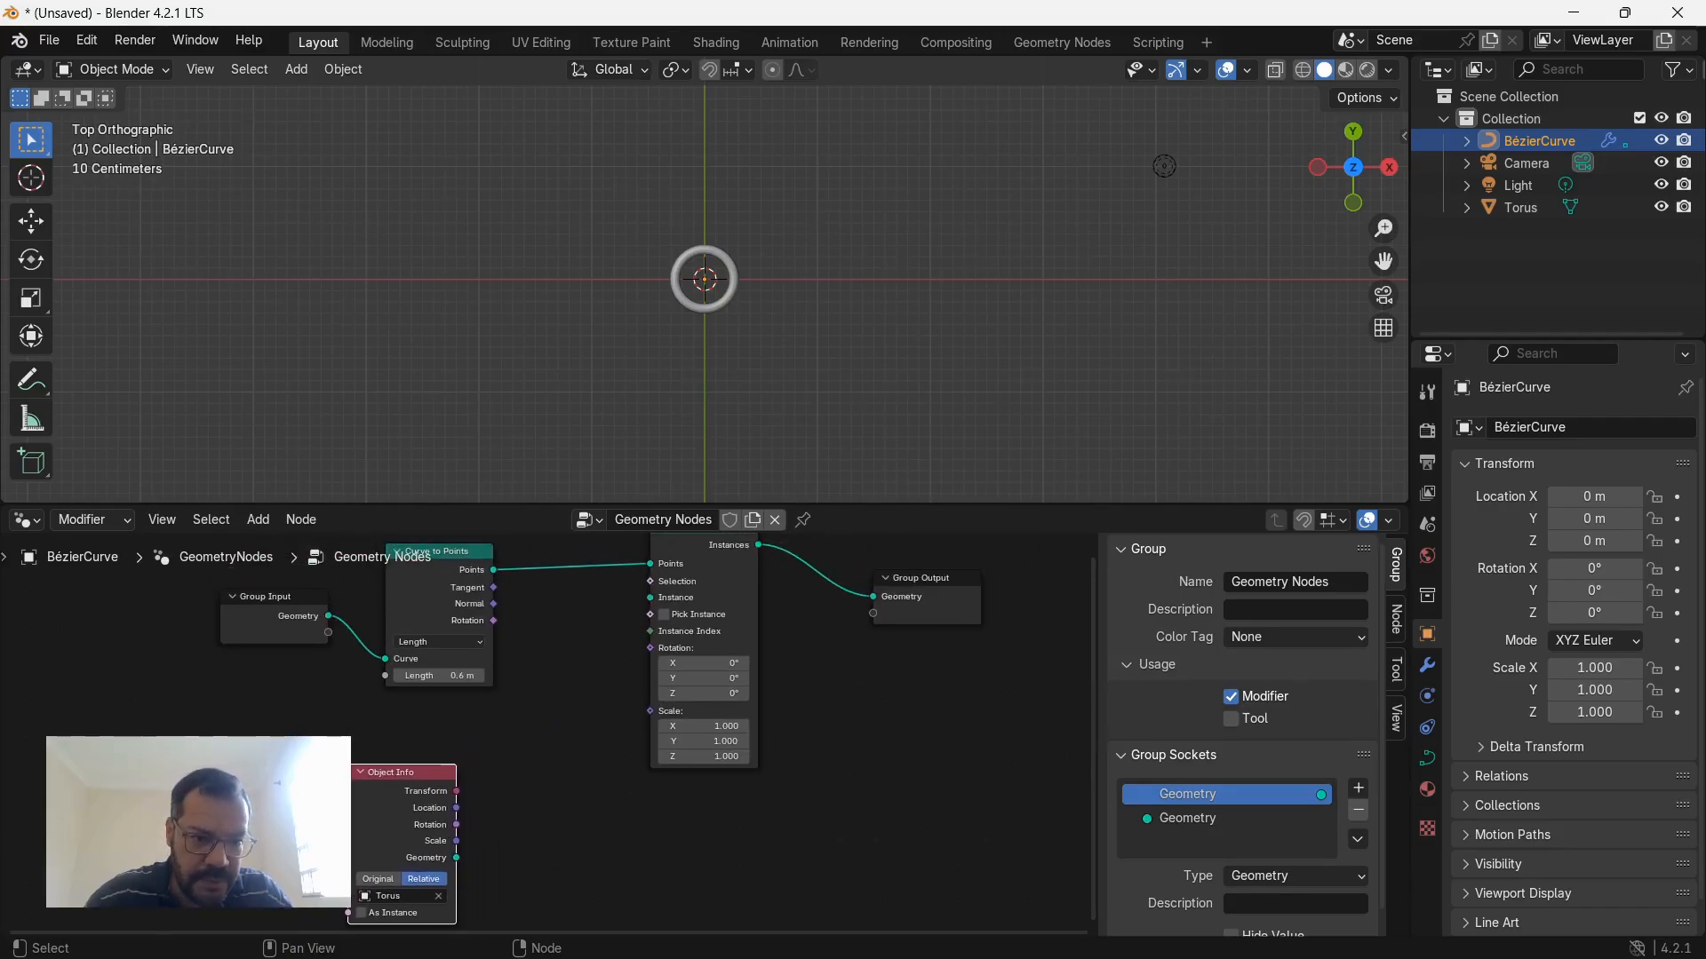
left_click_drag(456, 858, 650, 598)
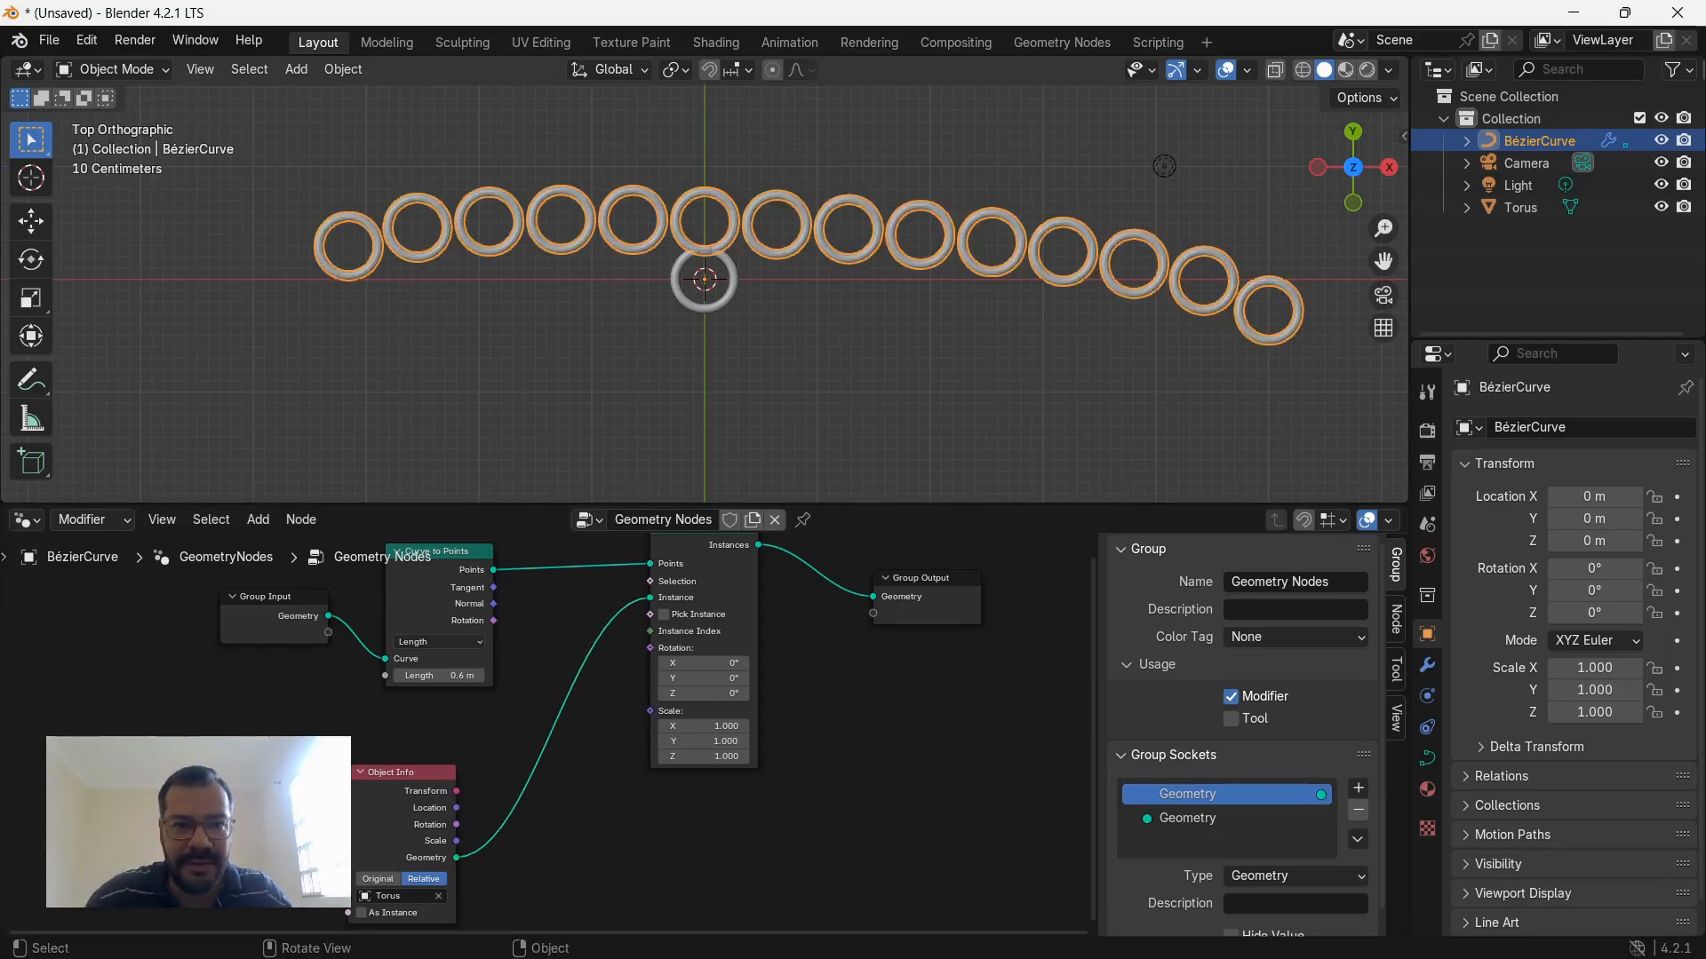
scroll(693, 347, "down", 4)
middle_click_drag(693, 347, 777, 235)
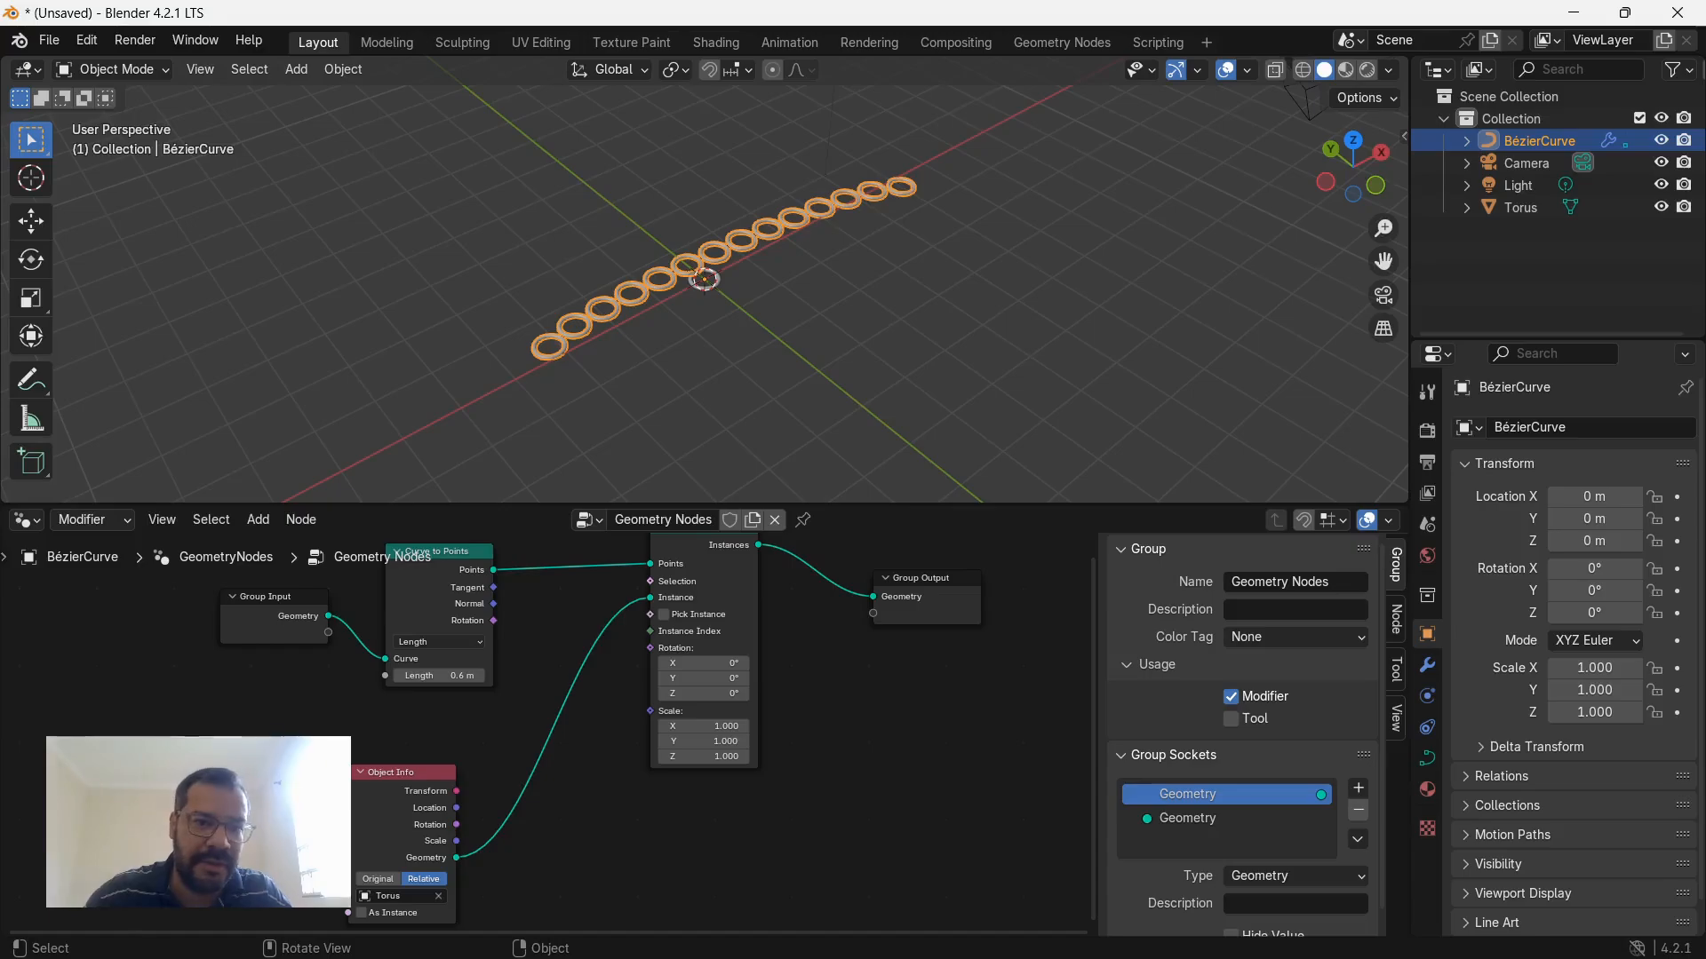
Move the Group Output node farther right of Instance on Points to make room in the node tree.
middle_click_drag(889, 671, 760, 747)
left_click_drag(797, 659, 967, 664)
middle_click_drag(533, 762, 540, 750)
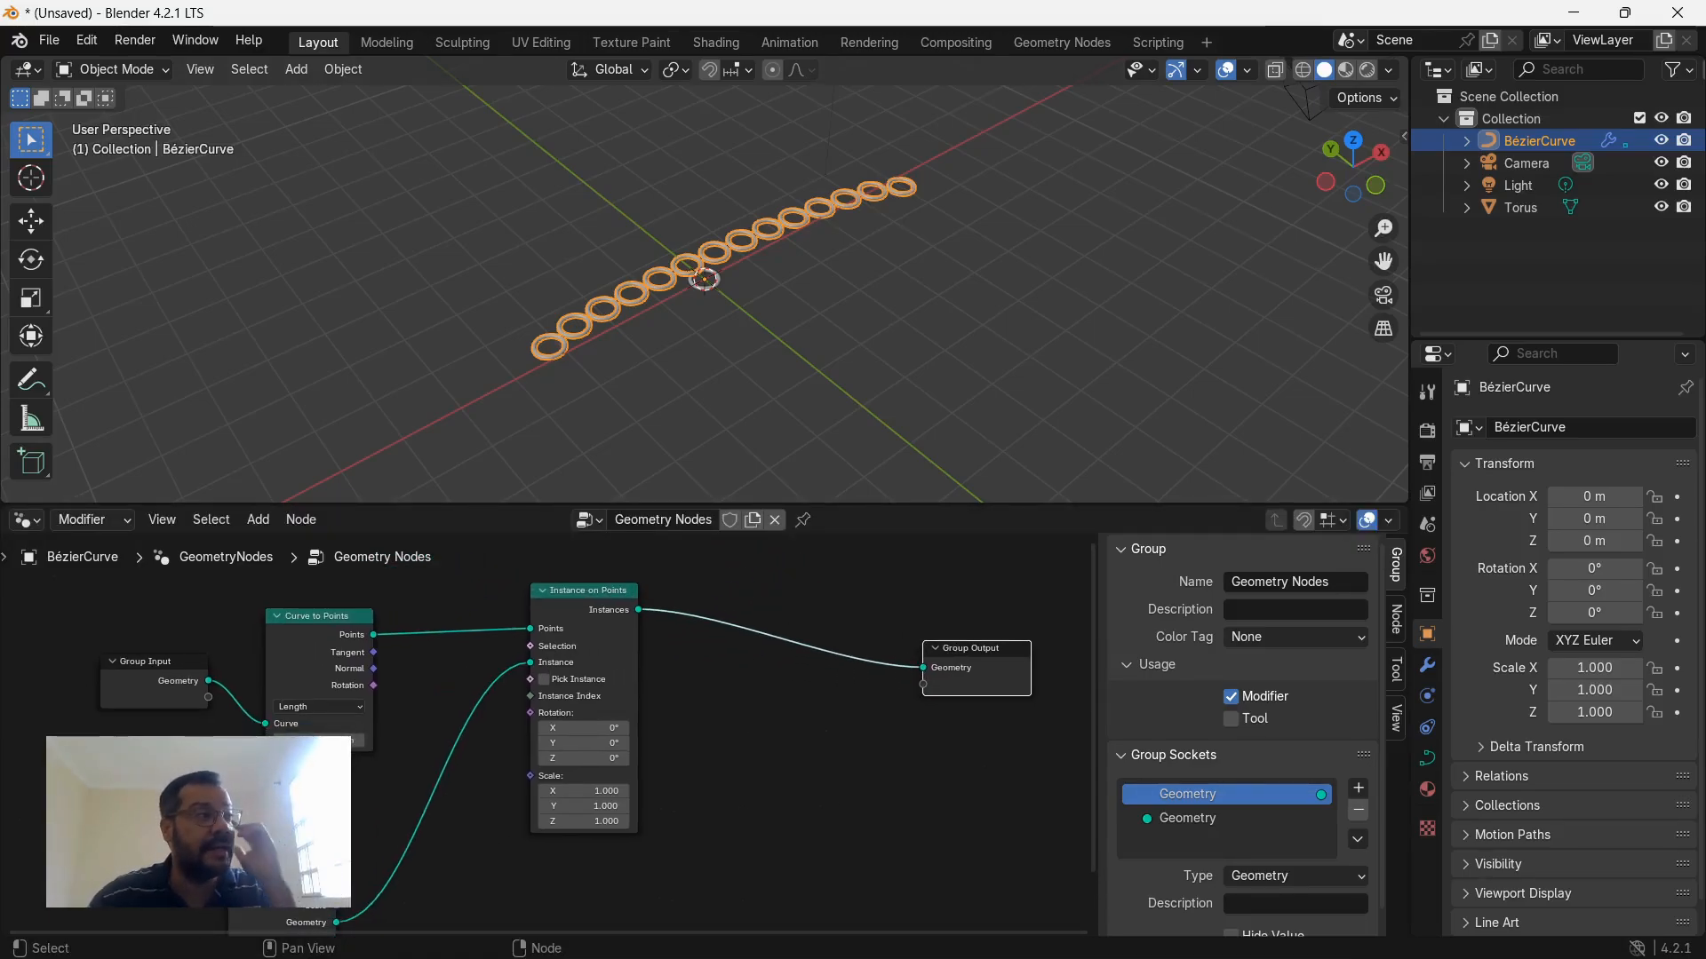
Add an Align Rotation to Vector node between the Curve to Points and Instance on Points nodes.
scroll(541, 751, "up", 1)
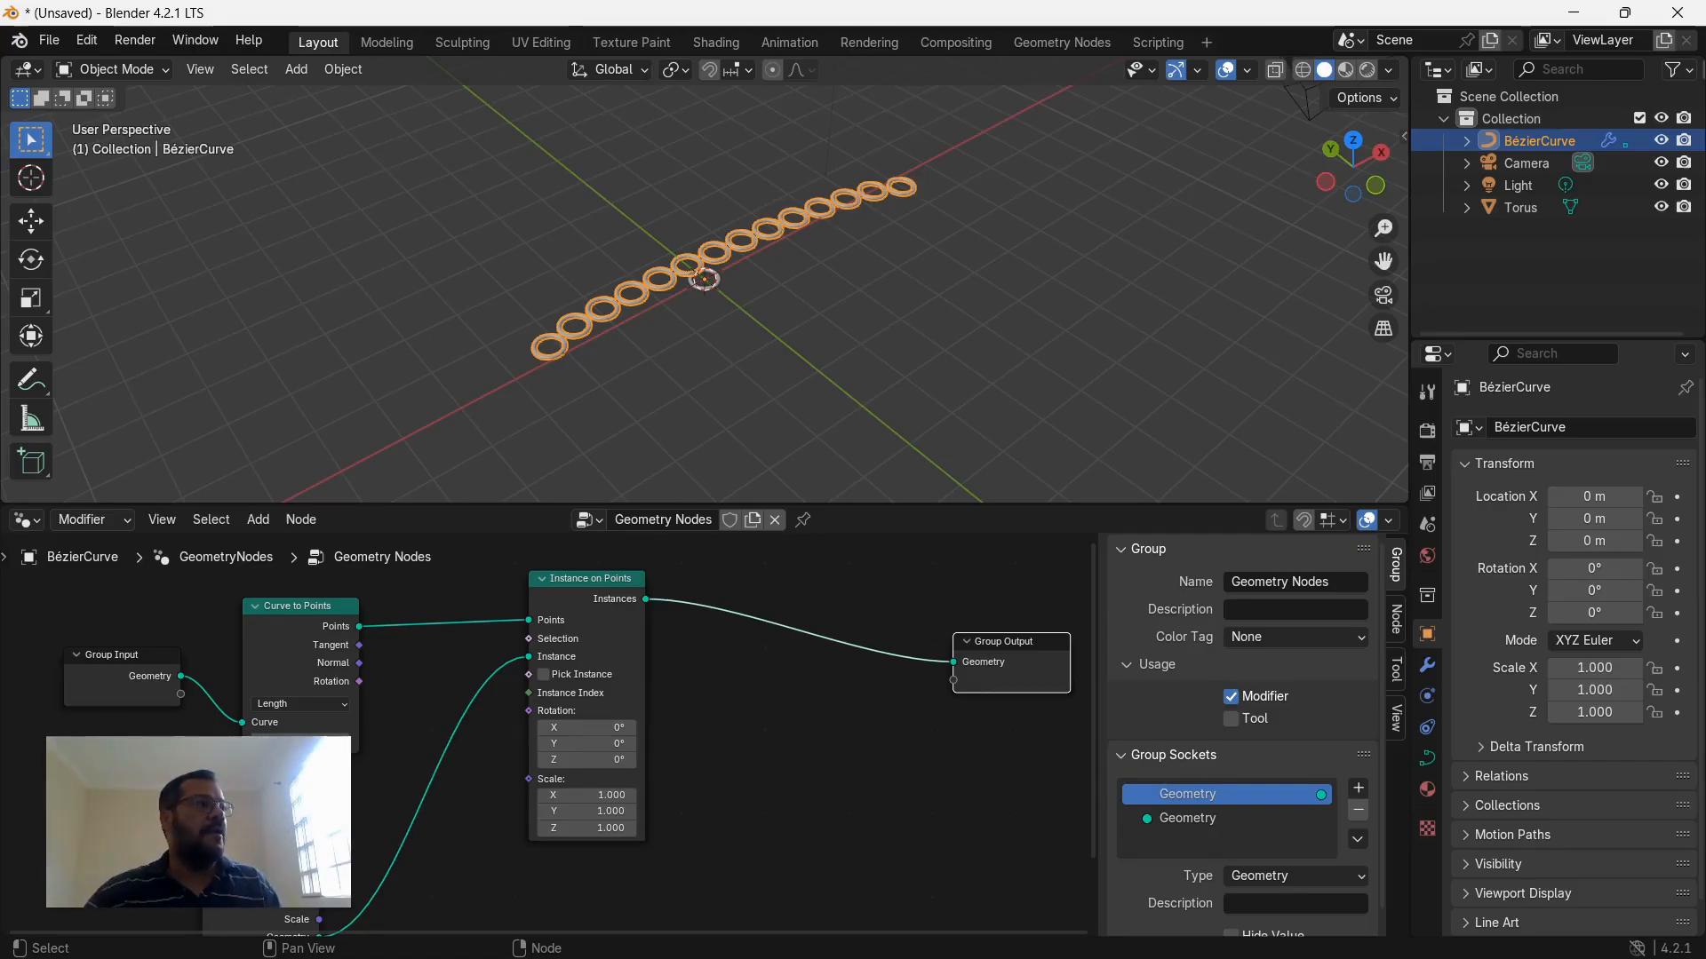
middle_click_drag(540, 750, 588, 719)
key("shift+a")
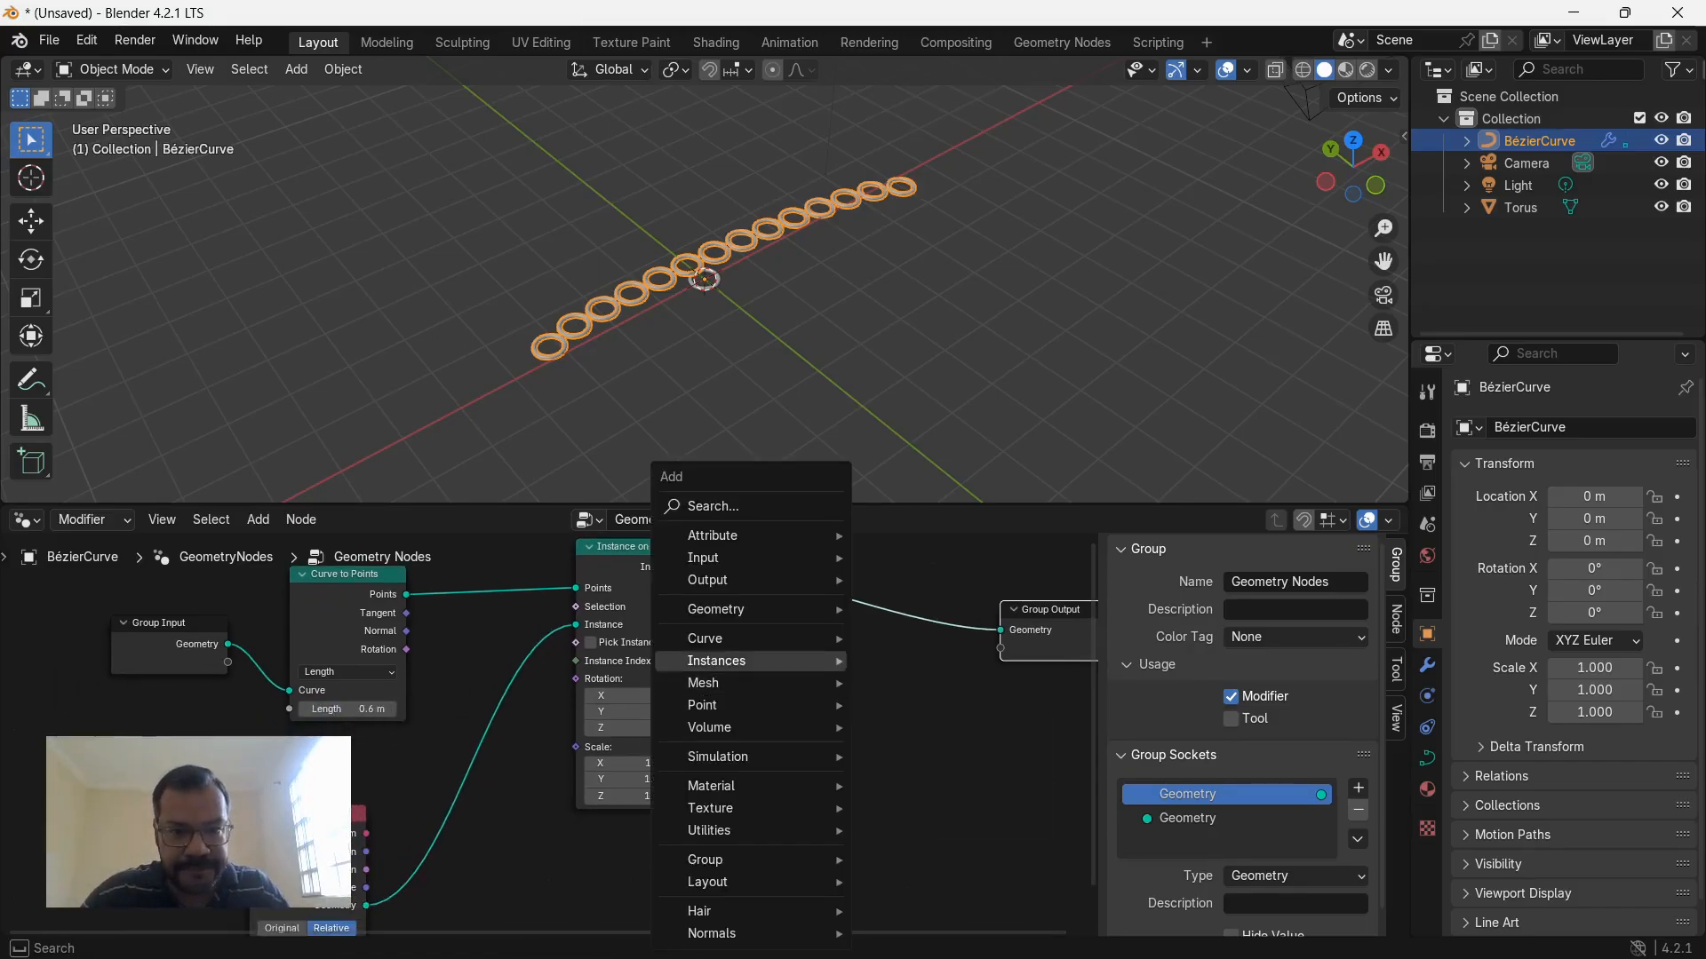
type("align")
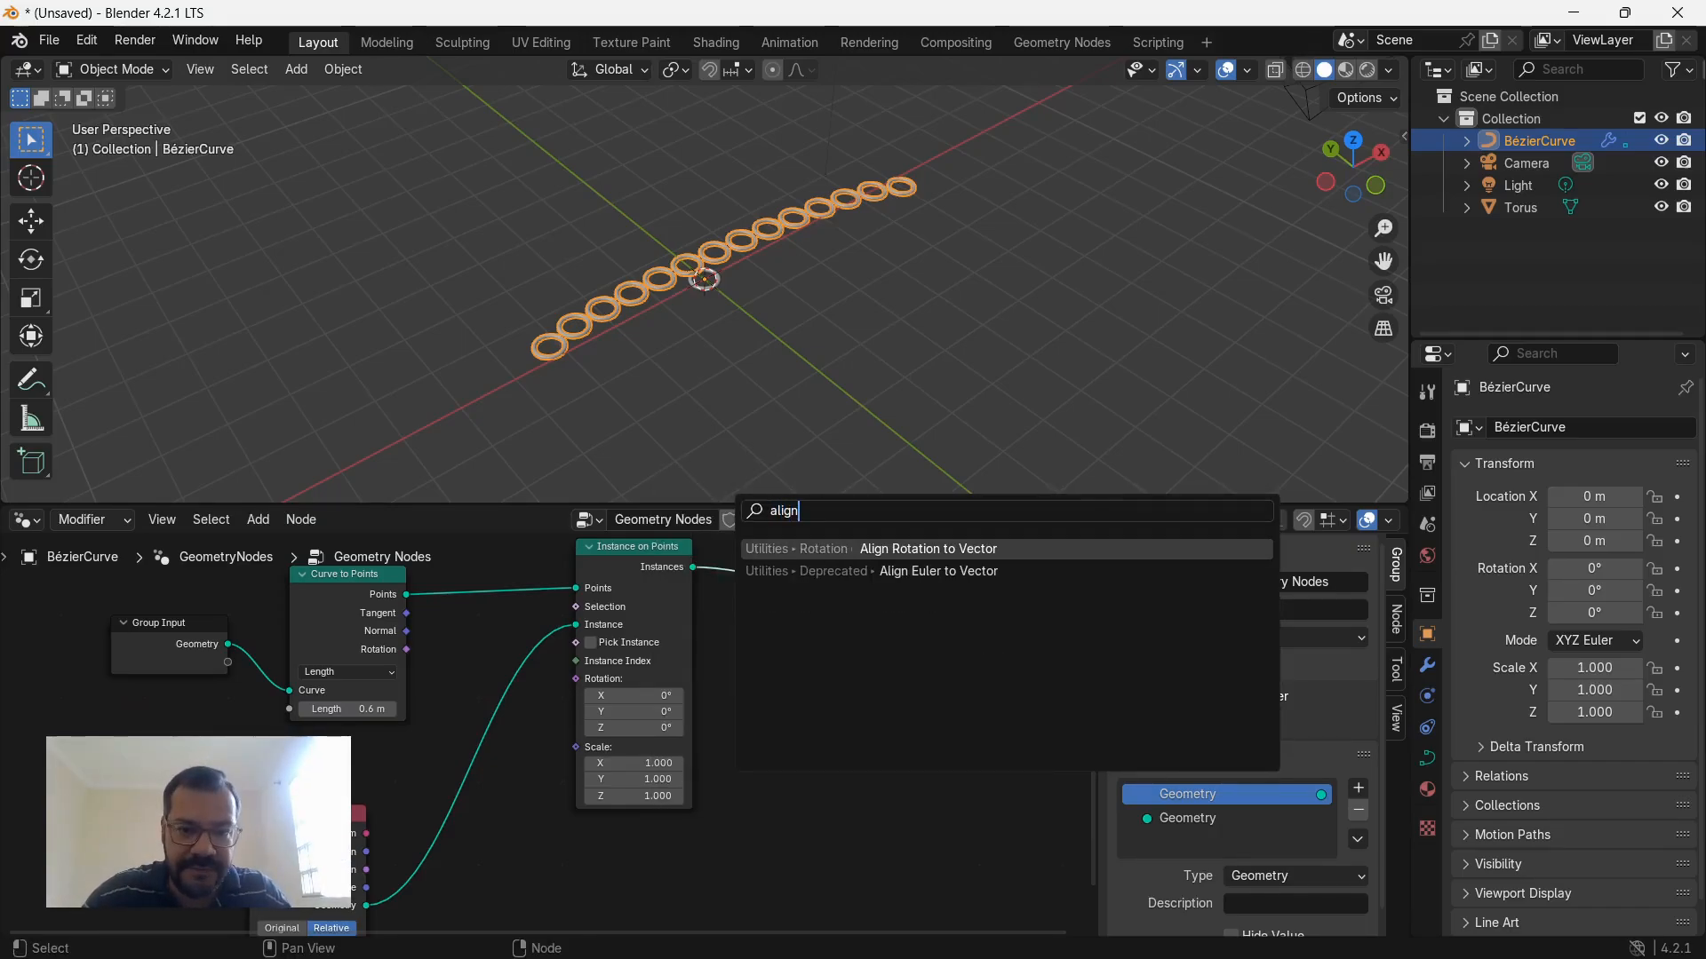
key("Return")
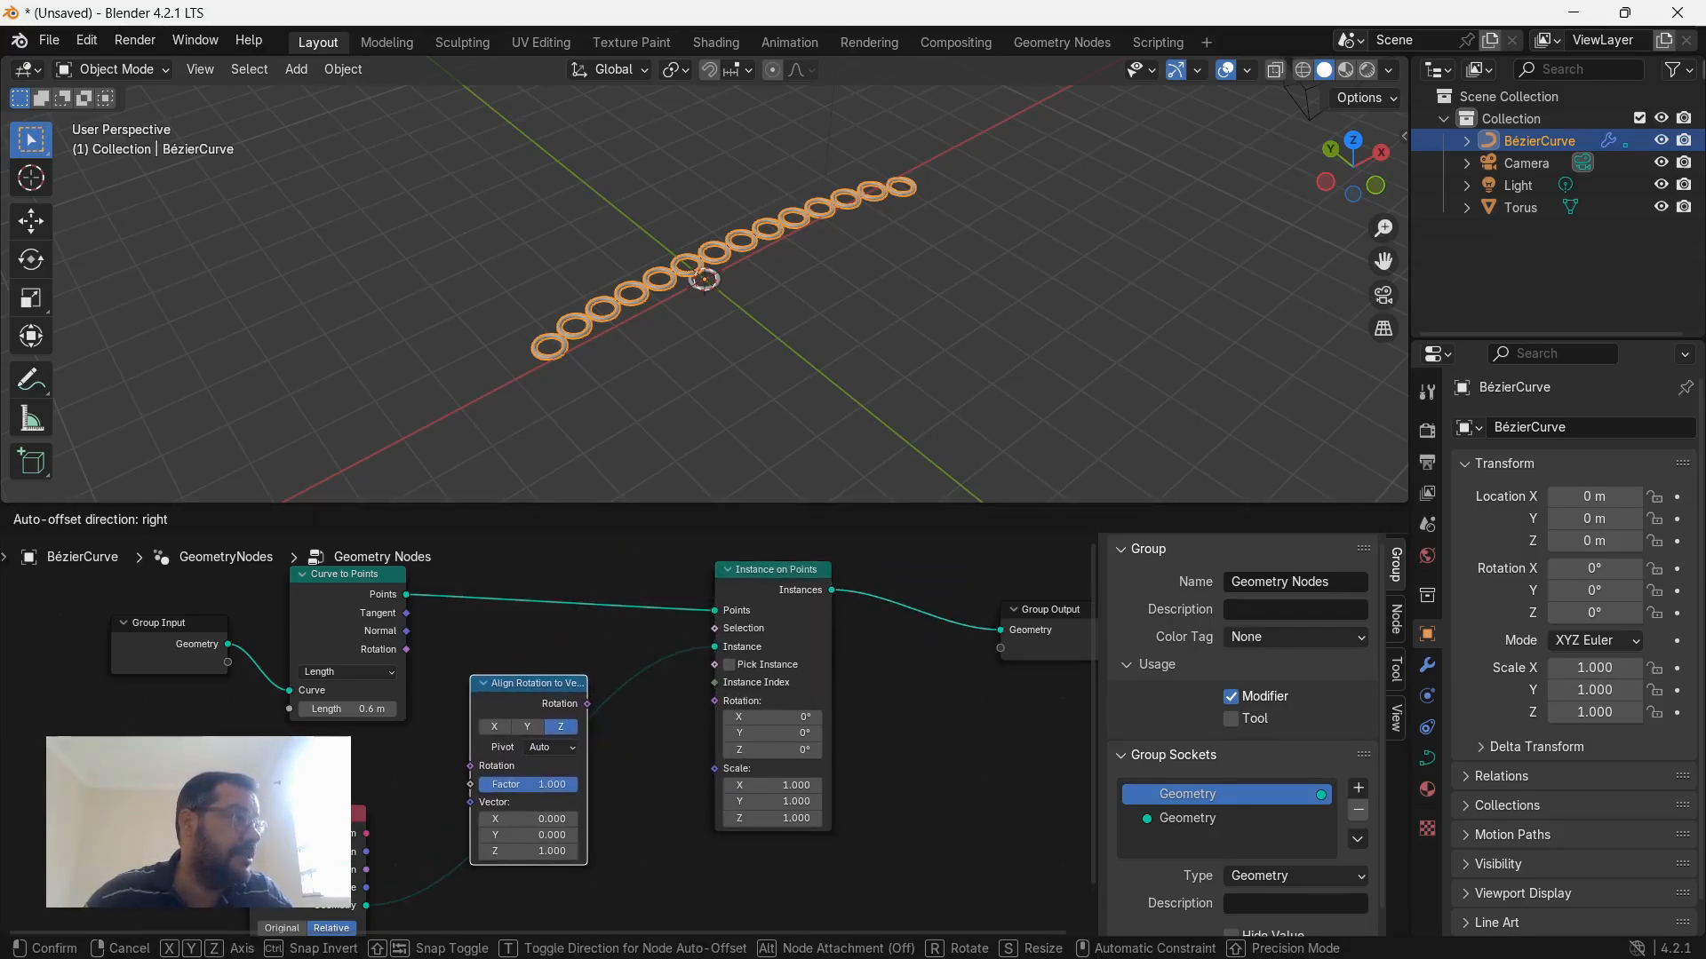
key("Return")
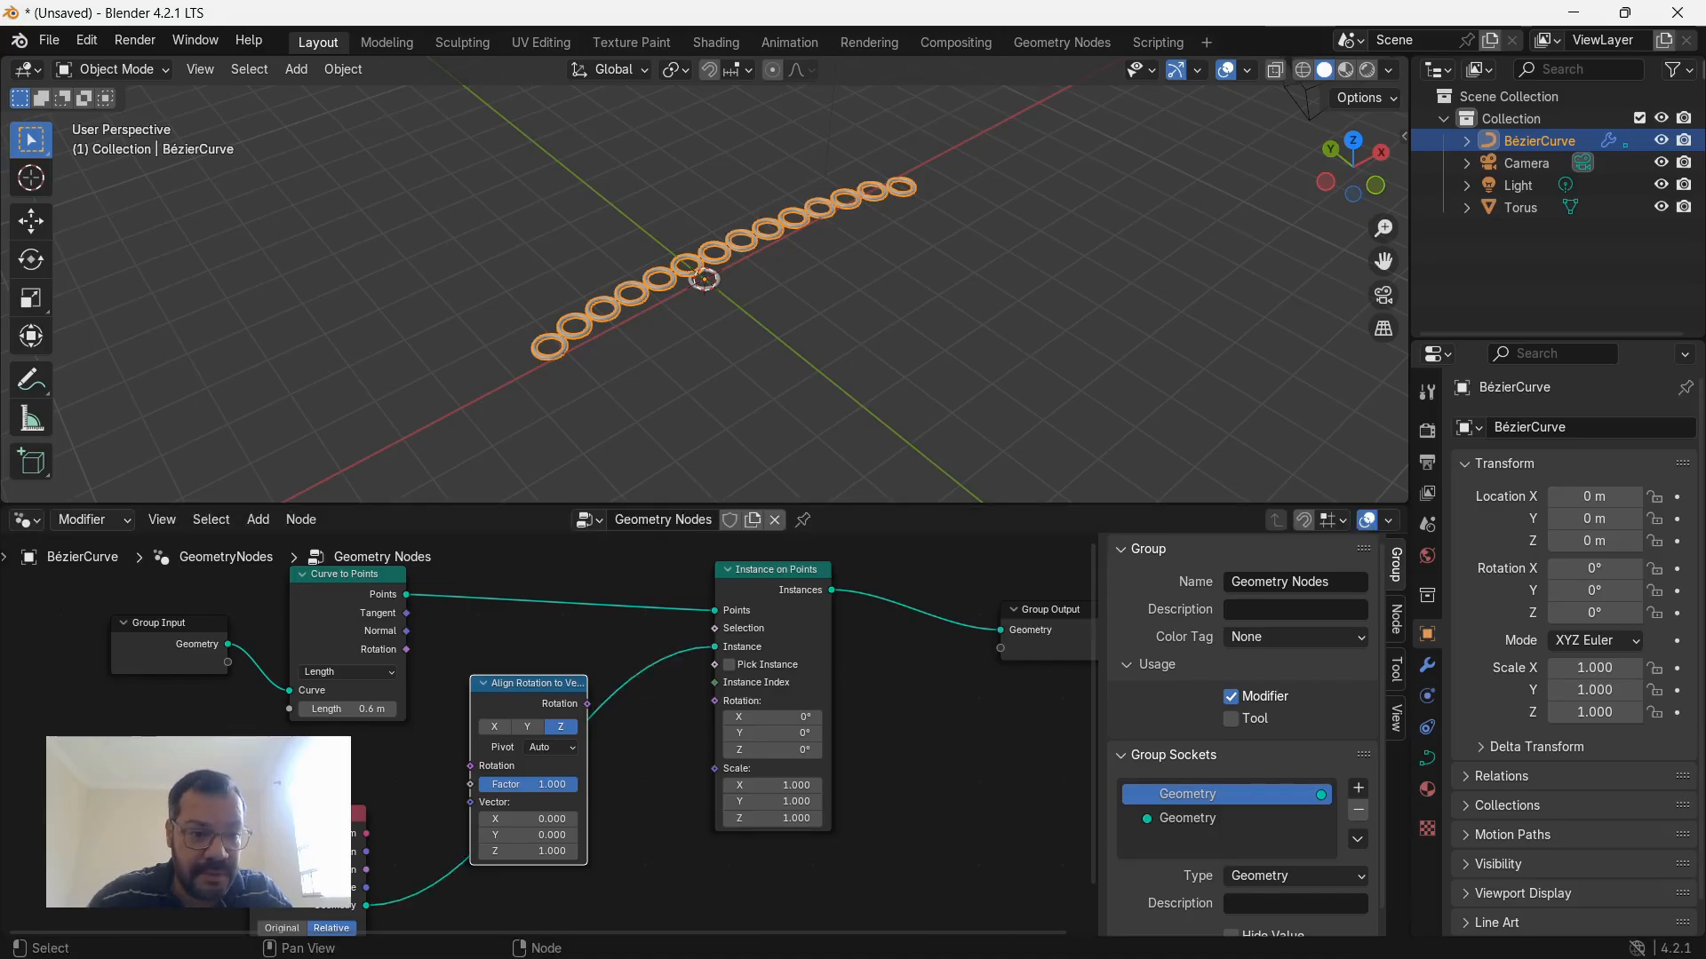
Connect the curve's Tangent to the Vector input of Align Rotation to Vector, and its Rotation output to the Rotation of Instance on Points.
left_click_drag(406, 613, 471, 803)
left_click_drag(529, 683, 534, 648)
scroll(466, 716, "up", 2)
middle_click_drag(676, 710, 552, 770)
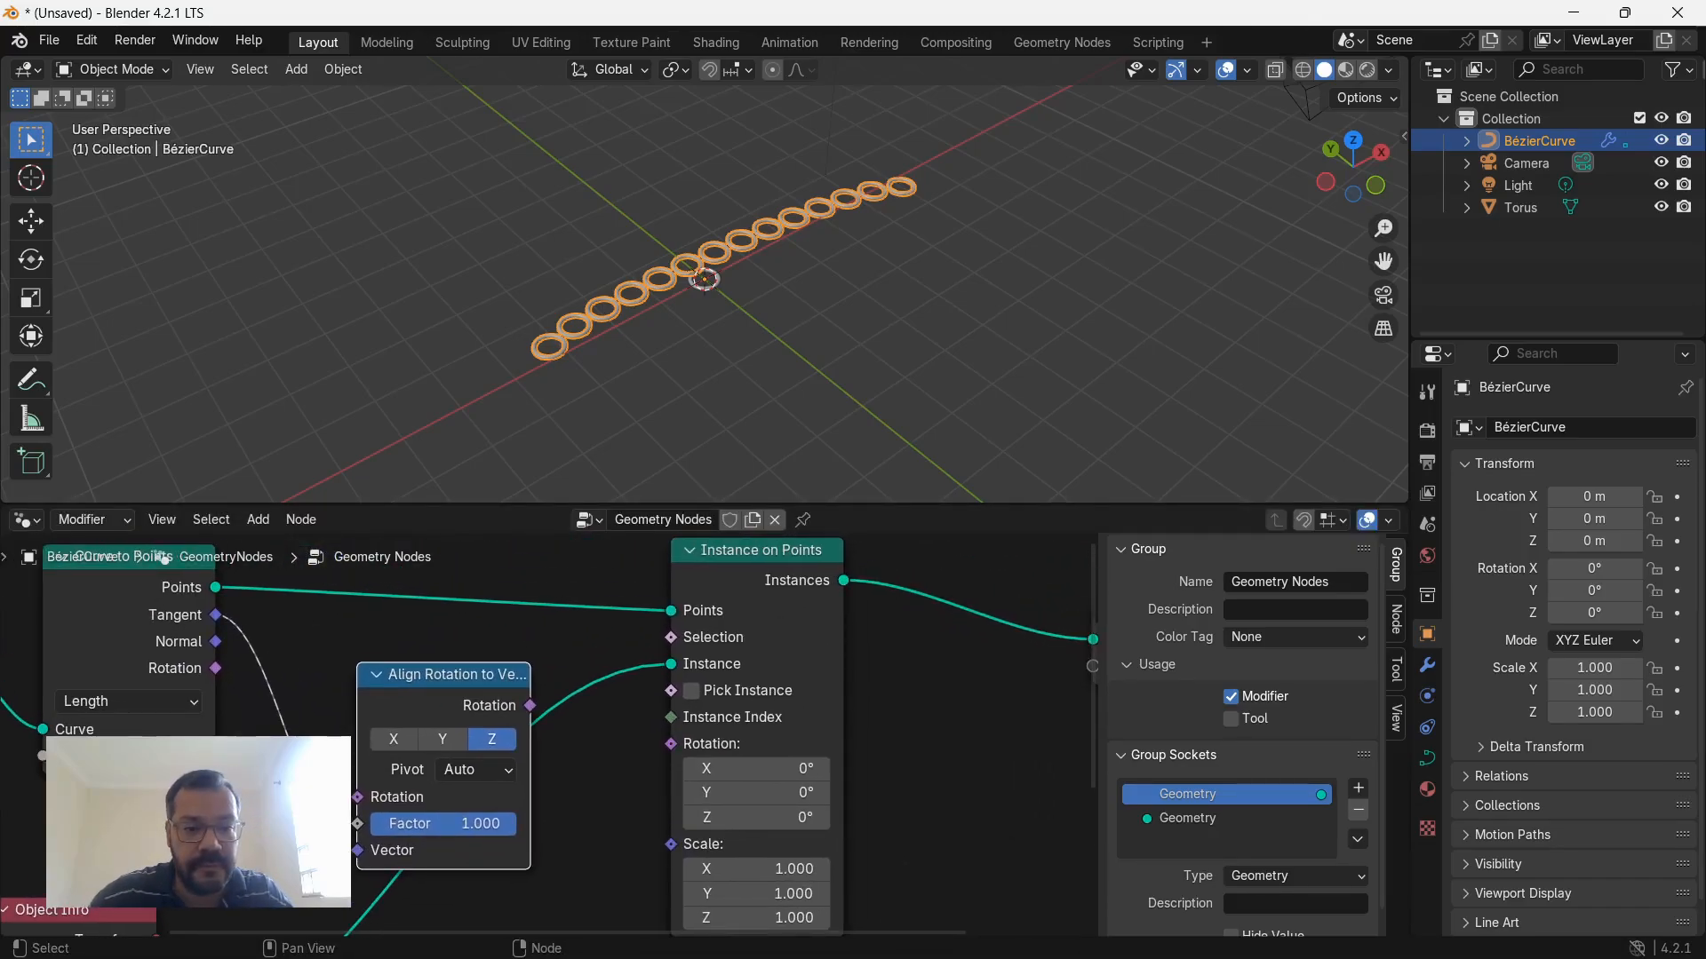
left_click_drag(531, 705, 590, 708)
left_click_drag(671, 744, 671, 744)
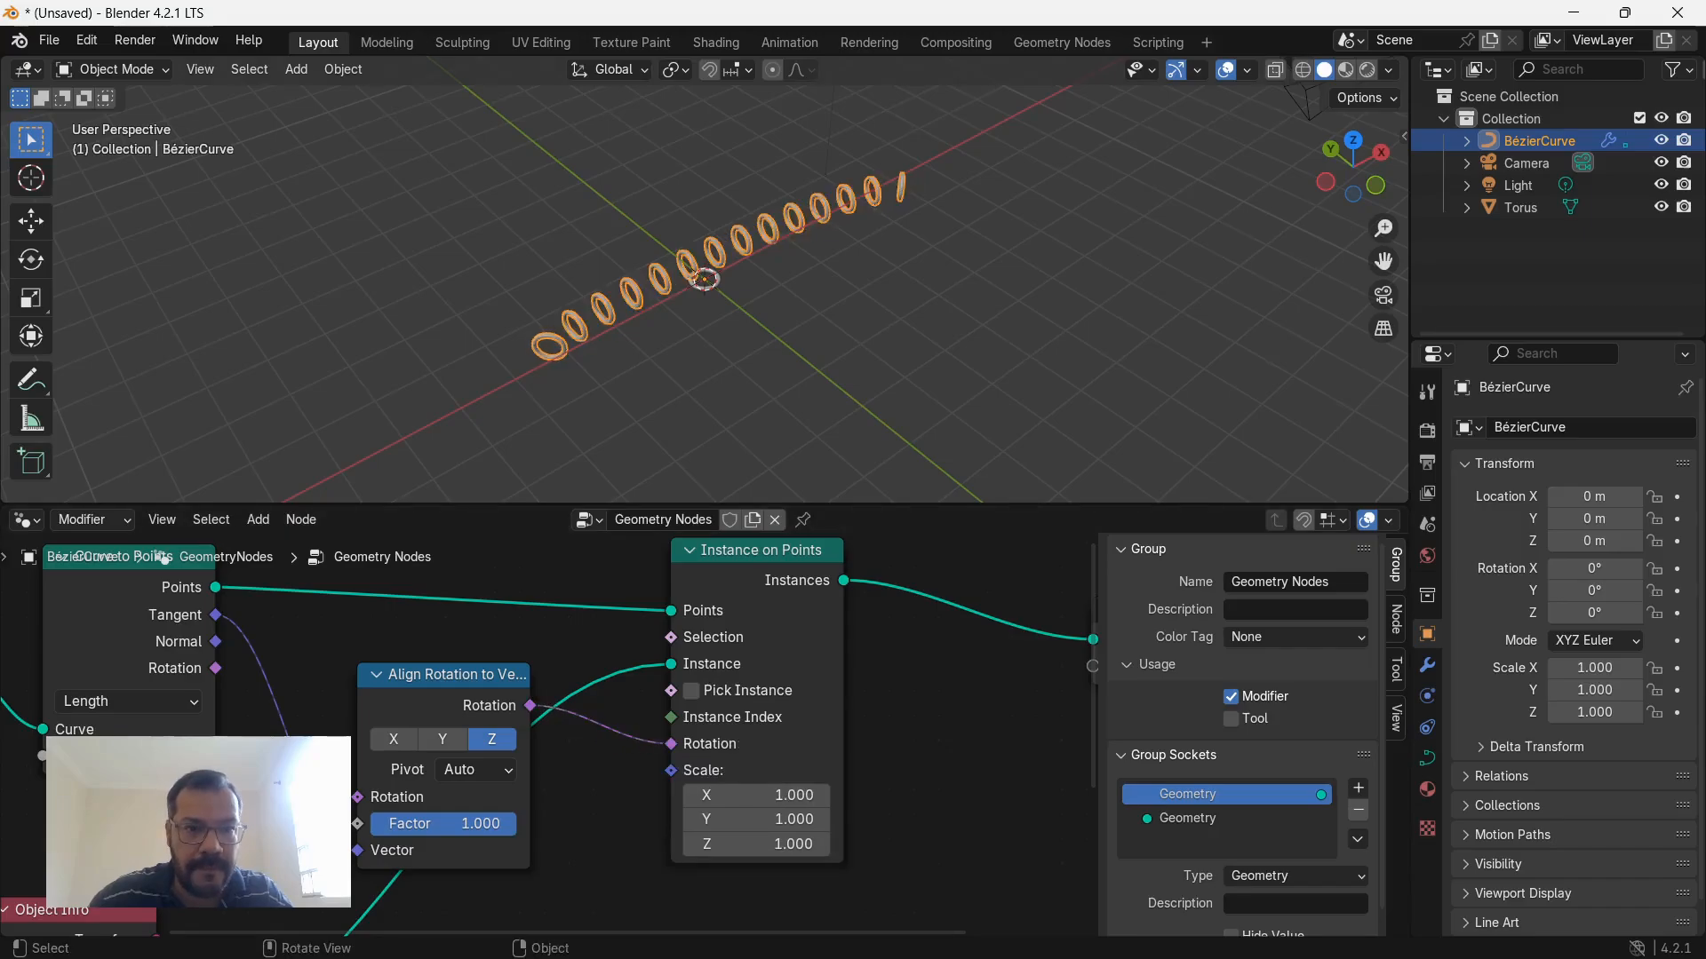
Set the alignment axis of the Align Rotation to Vector node to X after trying Y and Z.
scroll(704, 293, "up", 3)
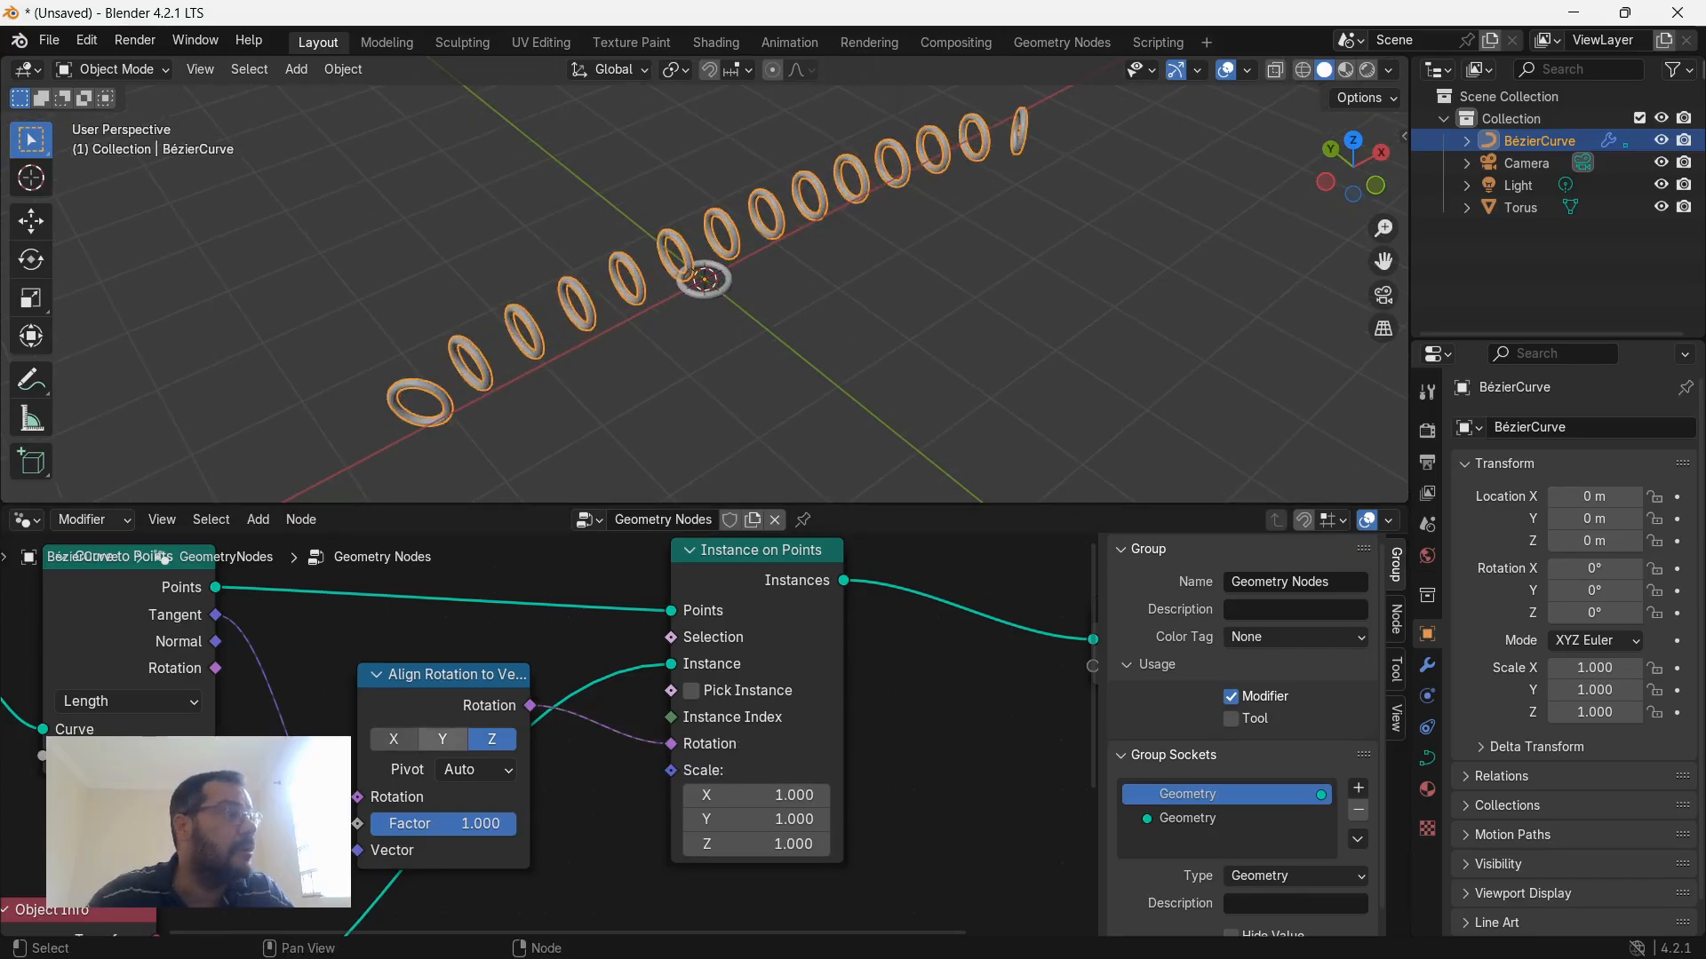
left_click(442, 739)
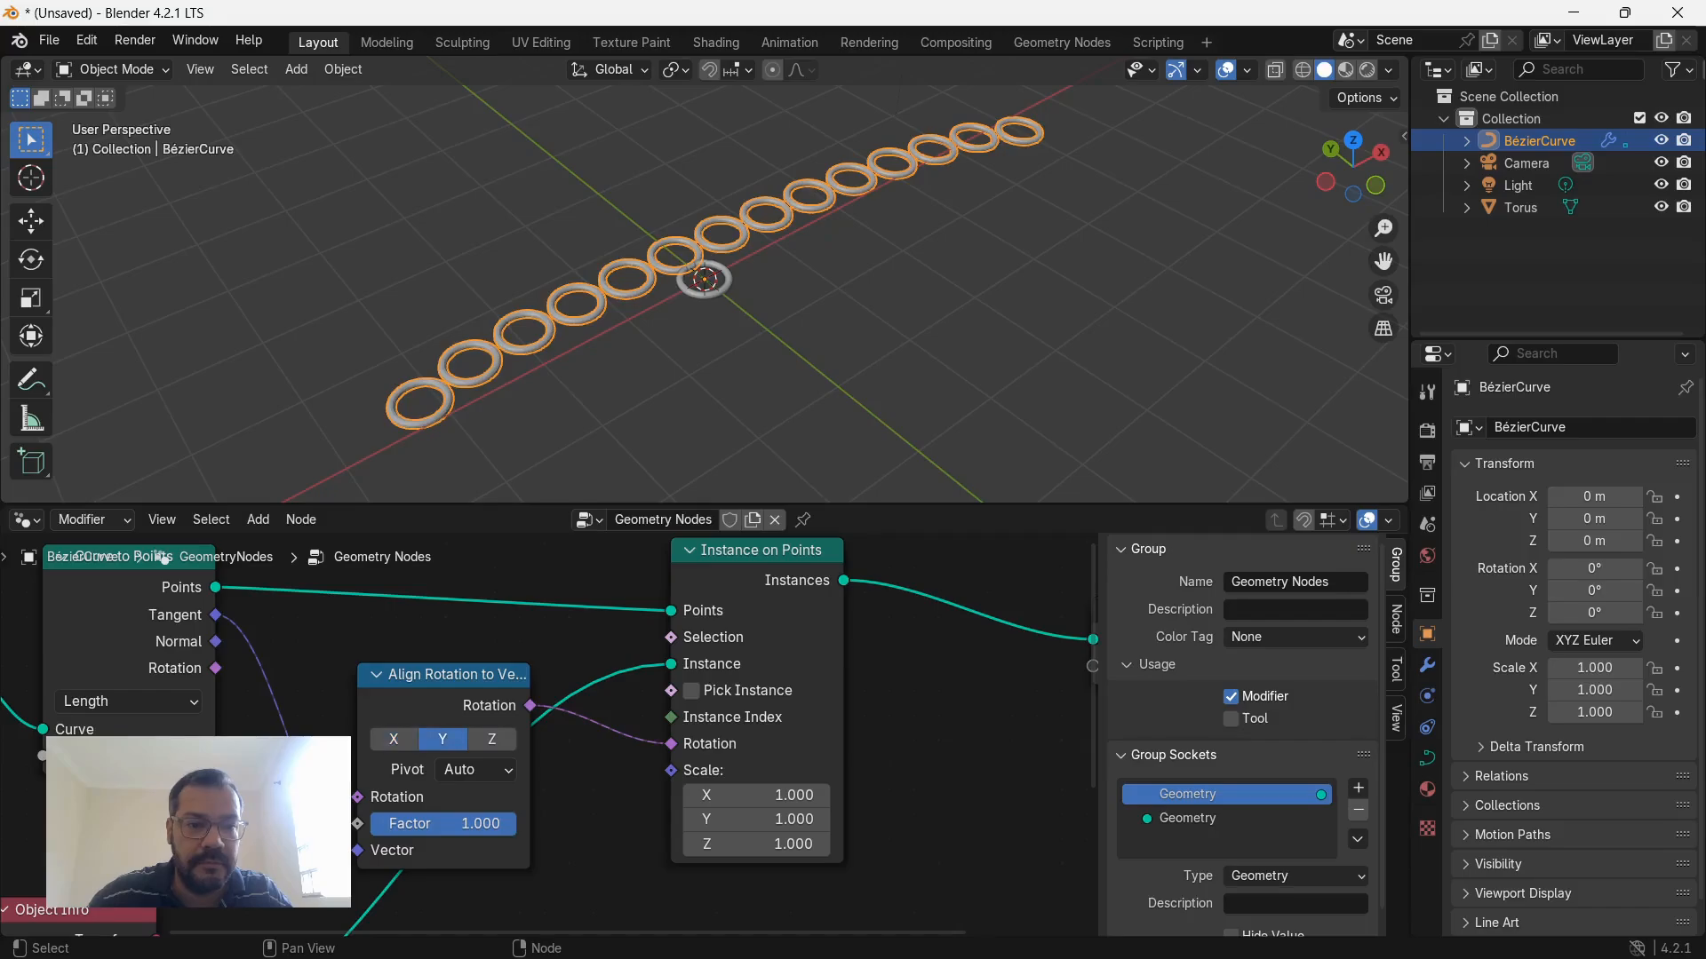
left_click(491, 739)
left_click(393, 739)
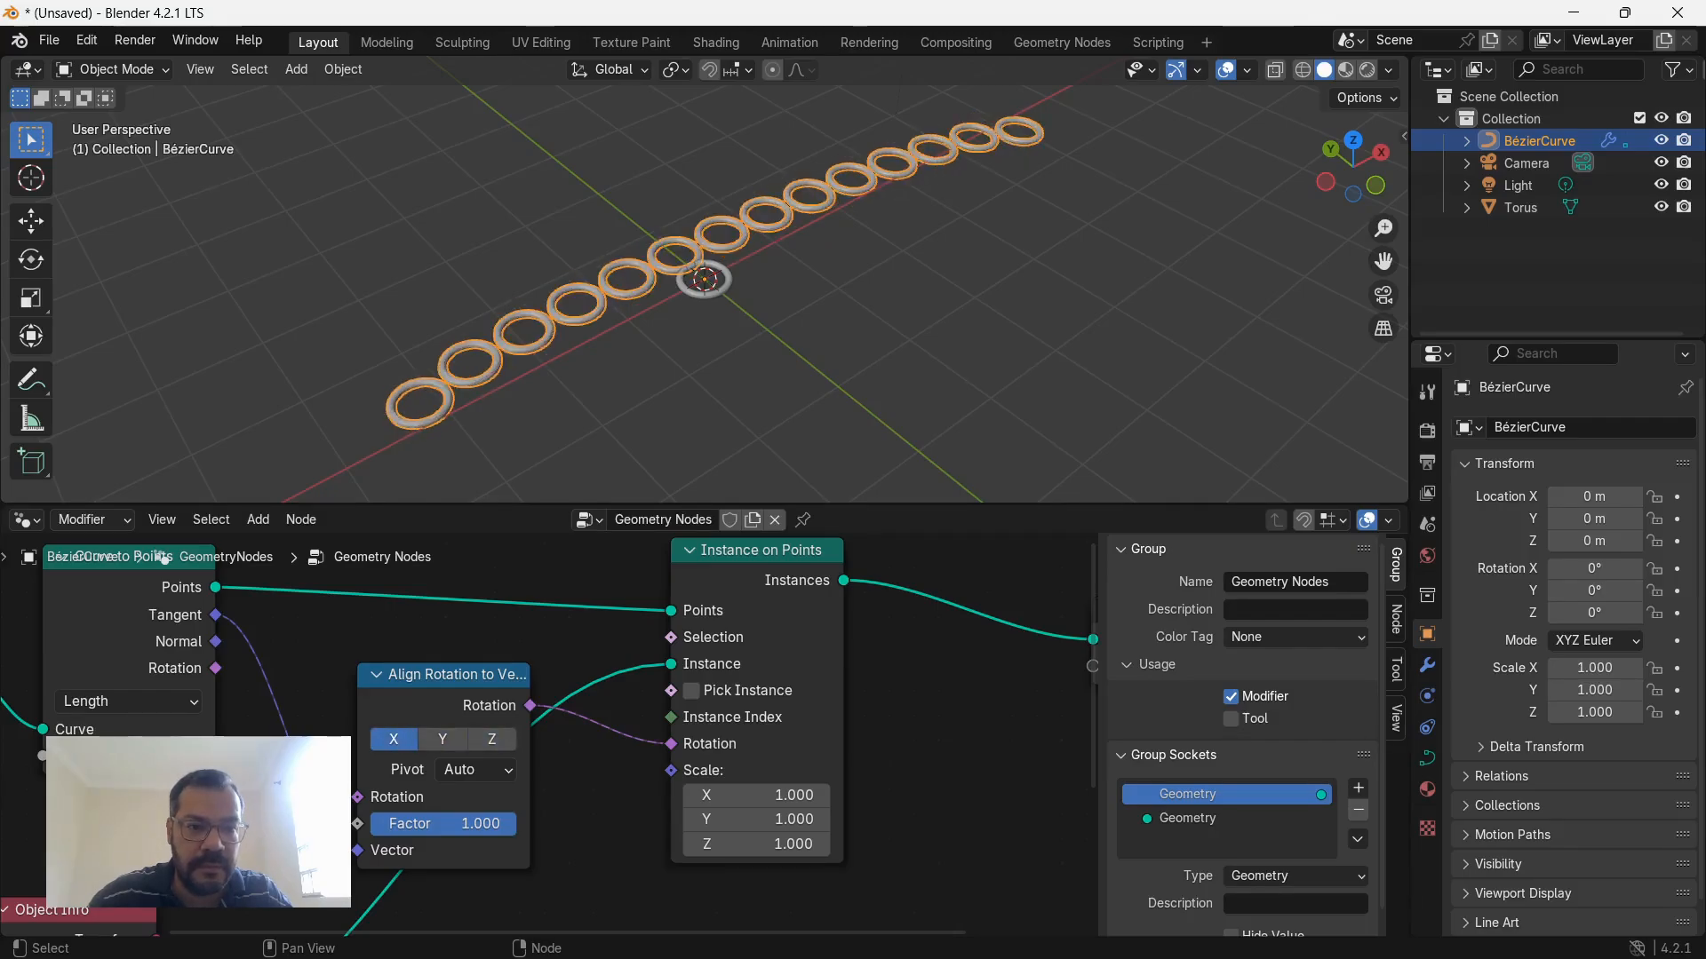
Shift the Group Output node farther right to leave space for further nodes after Instance on Points.
key("Home")
left_click_drag(510, 605, 499, 605)
middle_click_drag(613, 693, 409, 726)
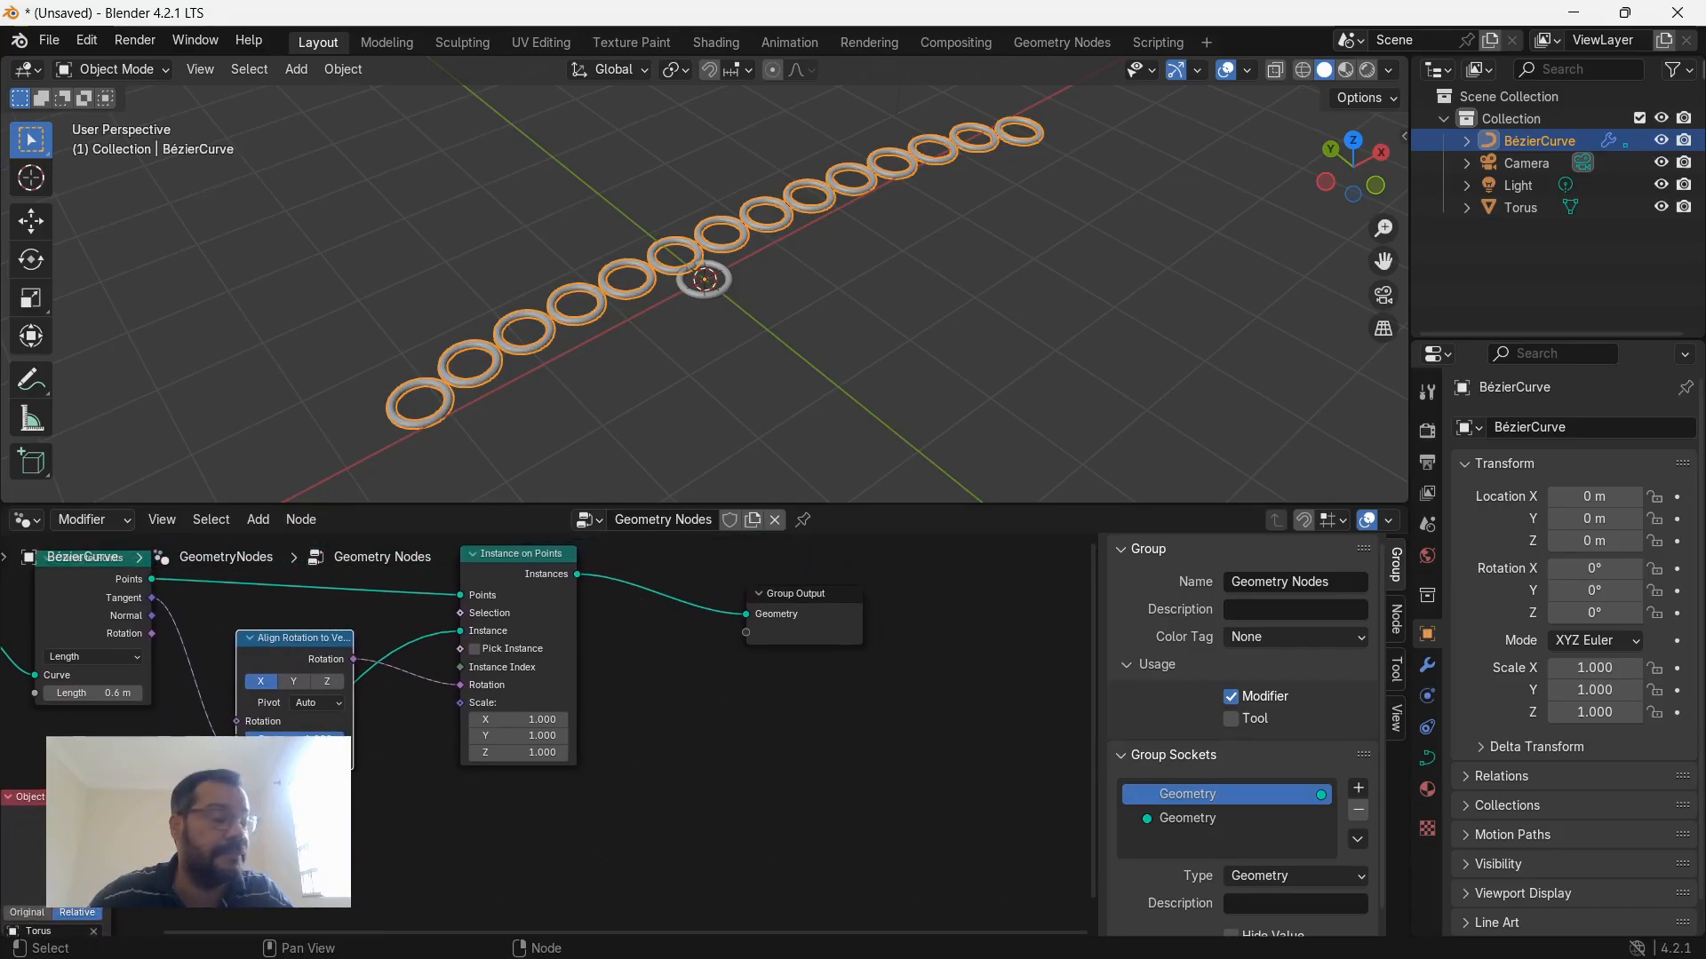
scroll(555, 748, "down", 2)
middle_click_drag(555, 748, 446, 756)
left_click_drag(649, 643, 754, 634)
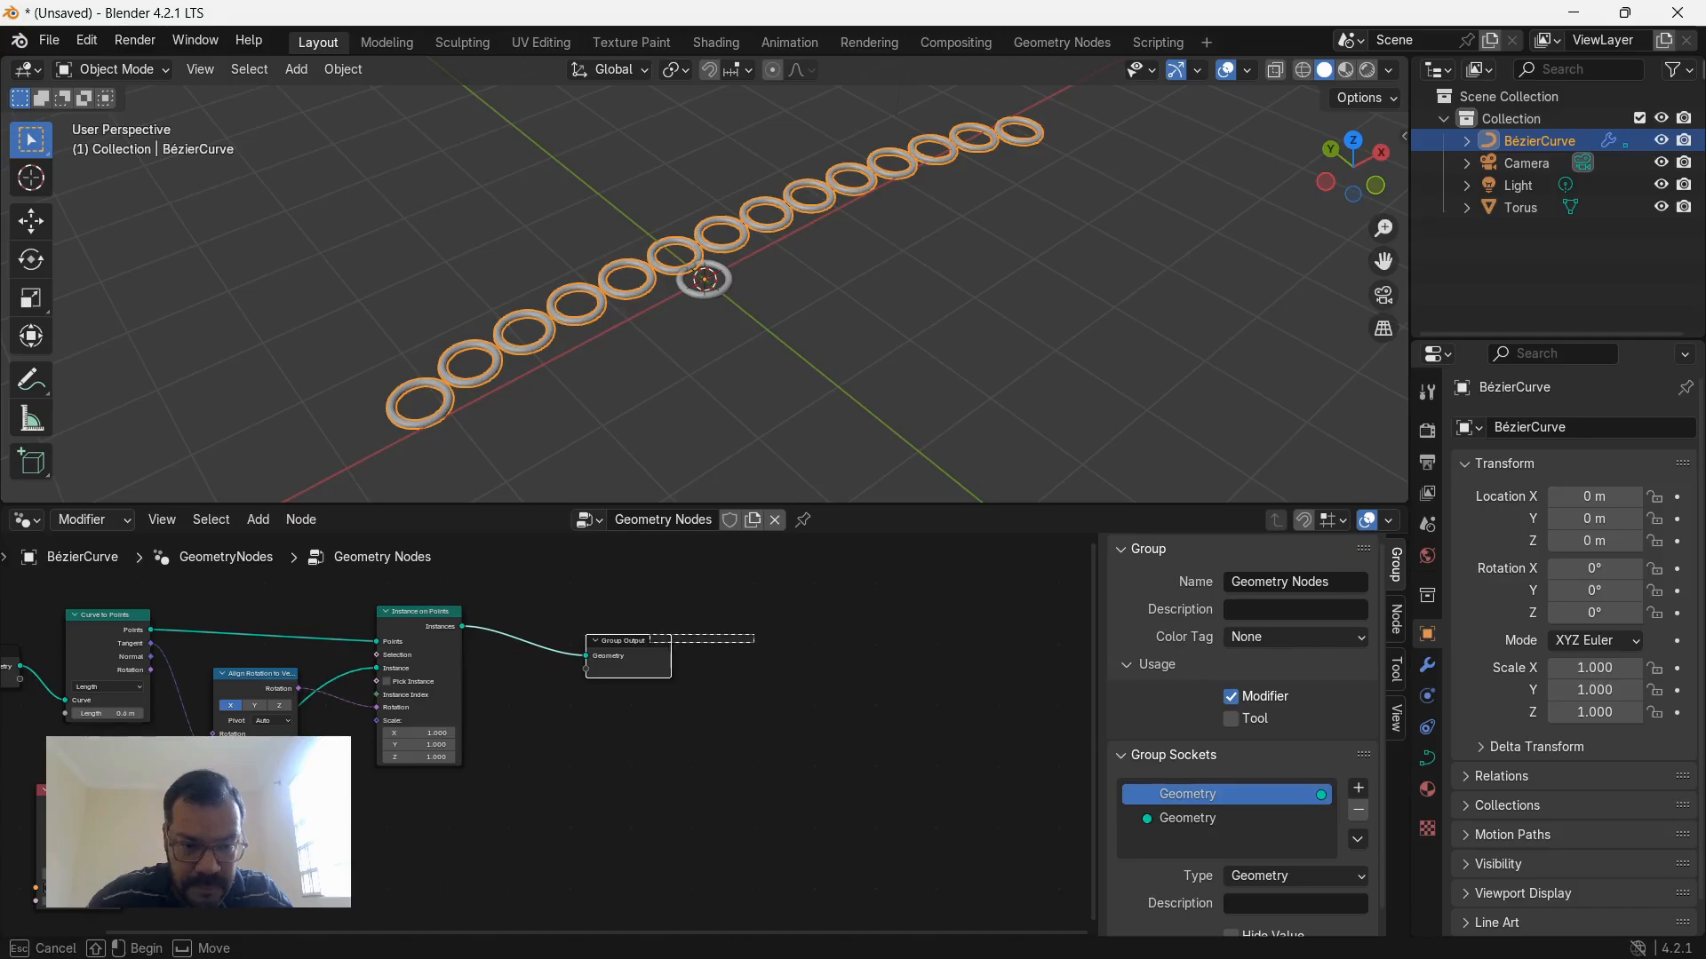
left_click_drag(649, 641, 796, 648)
left_click(782, 742)
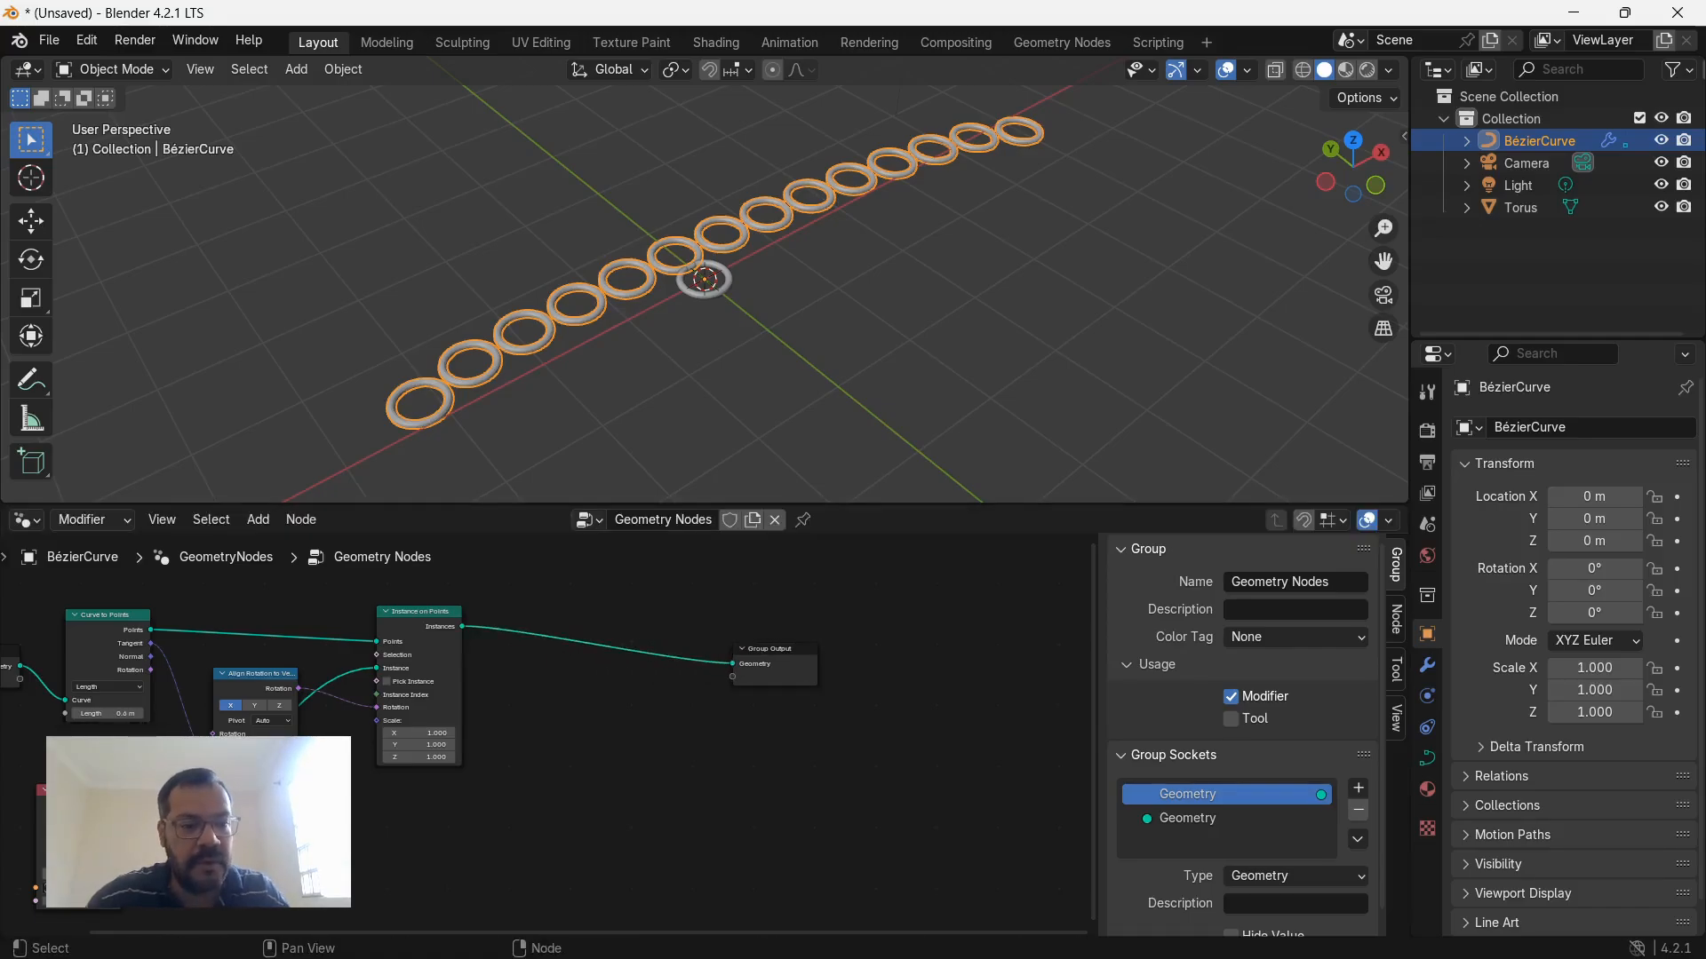
Insert a Rotate Instances node on the link between Instance on Points and Group Output.
key("shift+a")
left_click(569, 505)
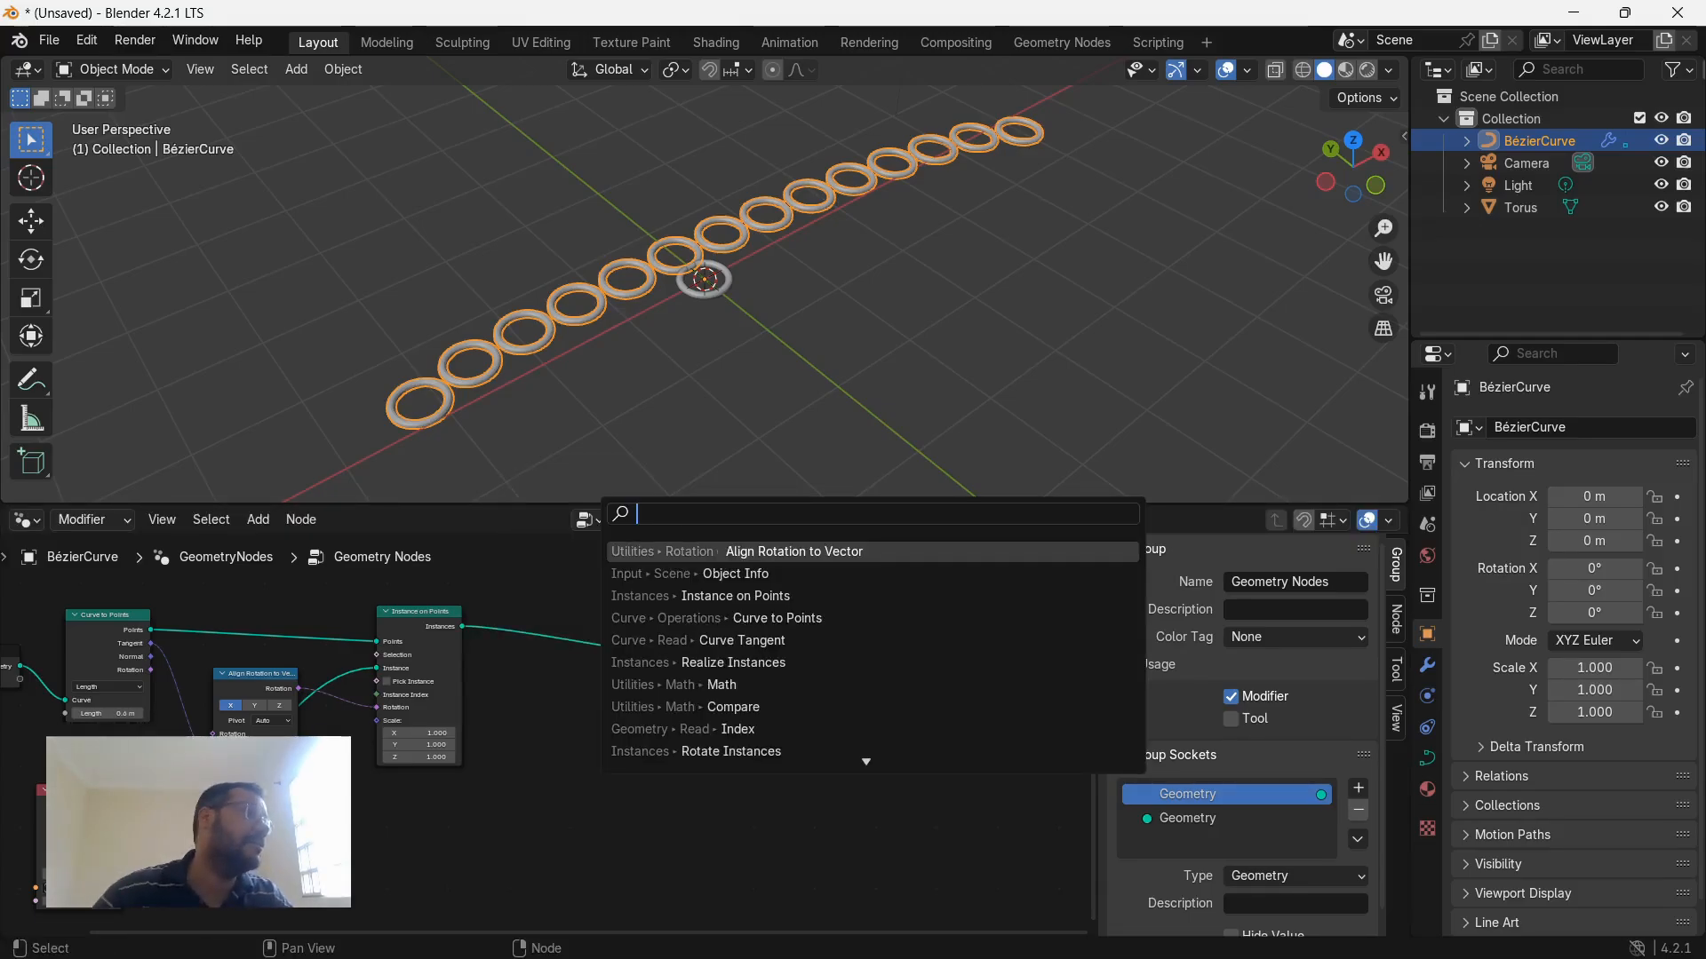
type("rotat")
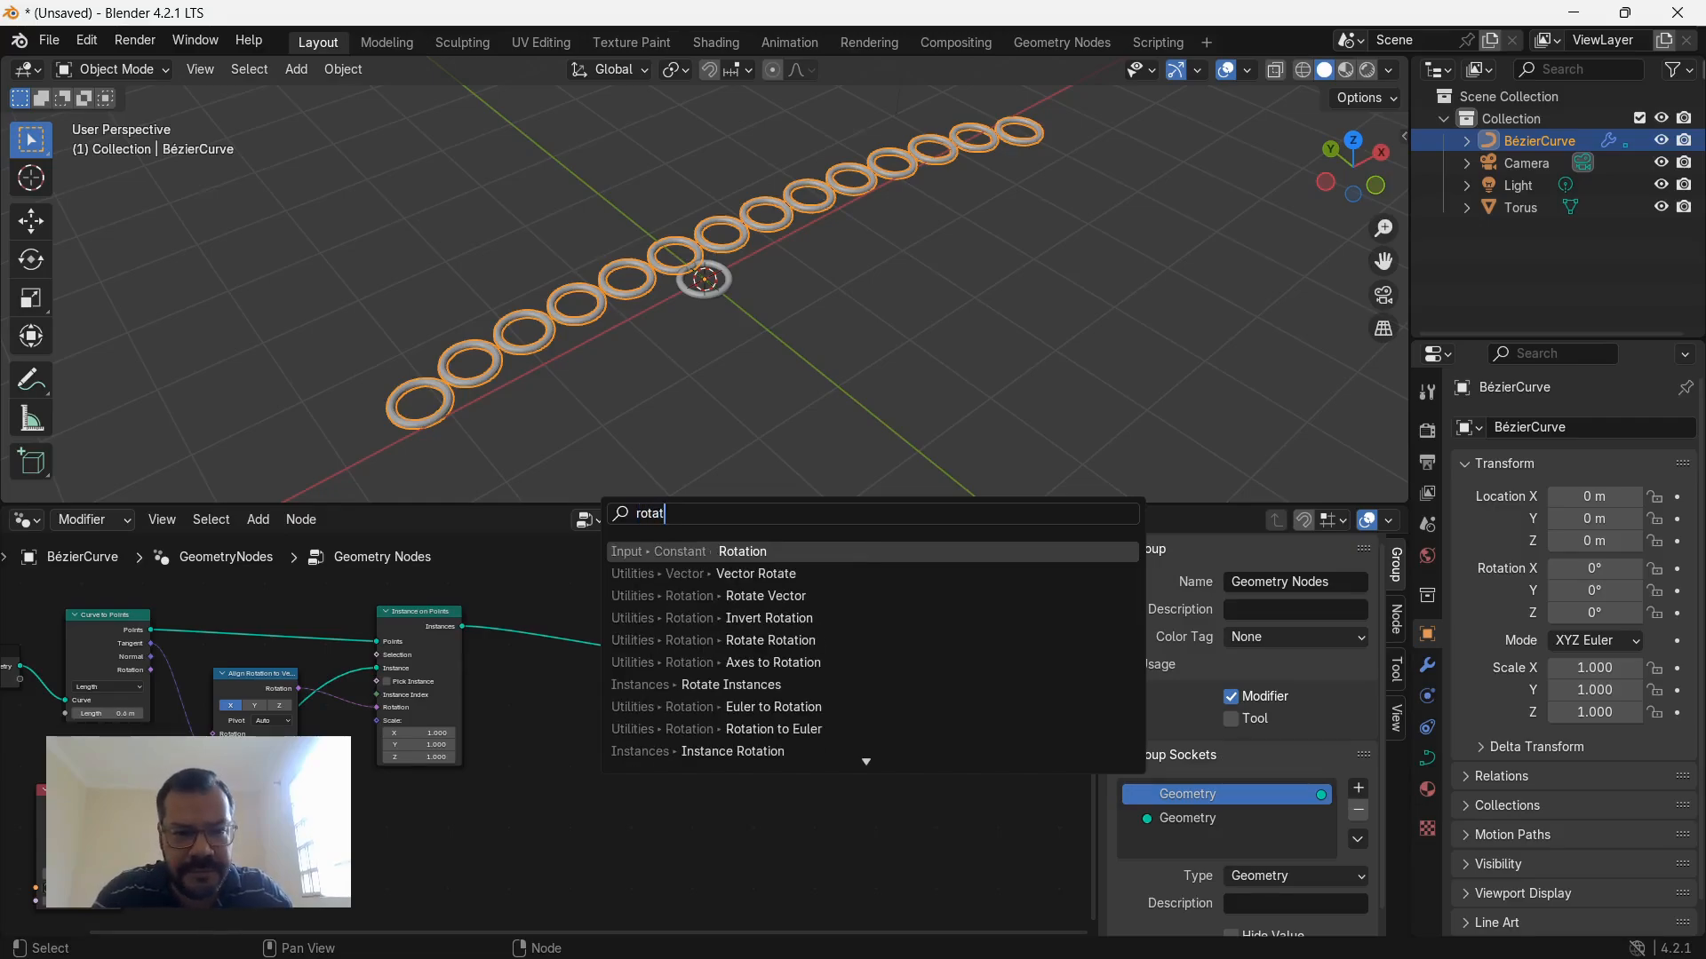
type("e inst")
key("Return")
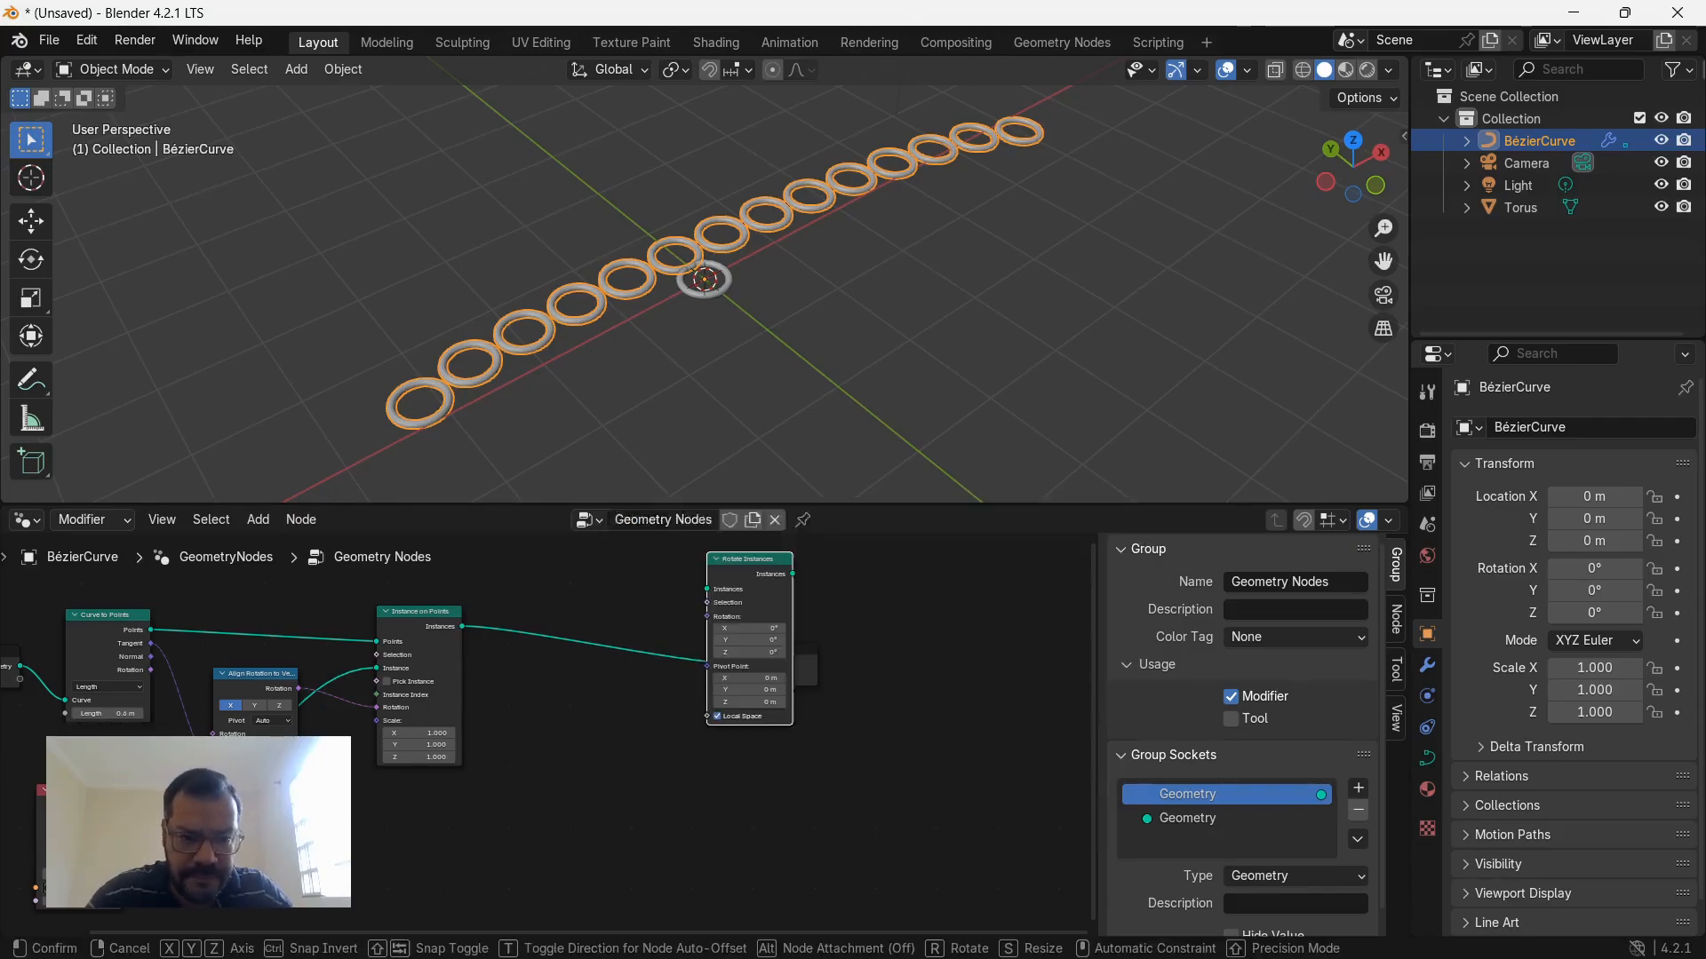
left_click(606, 671)
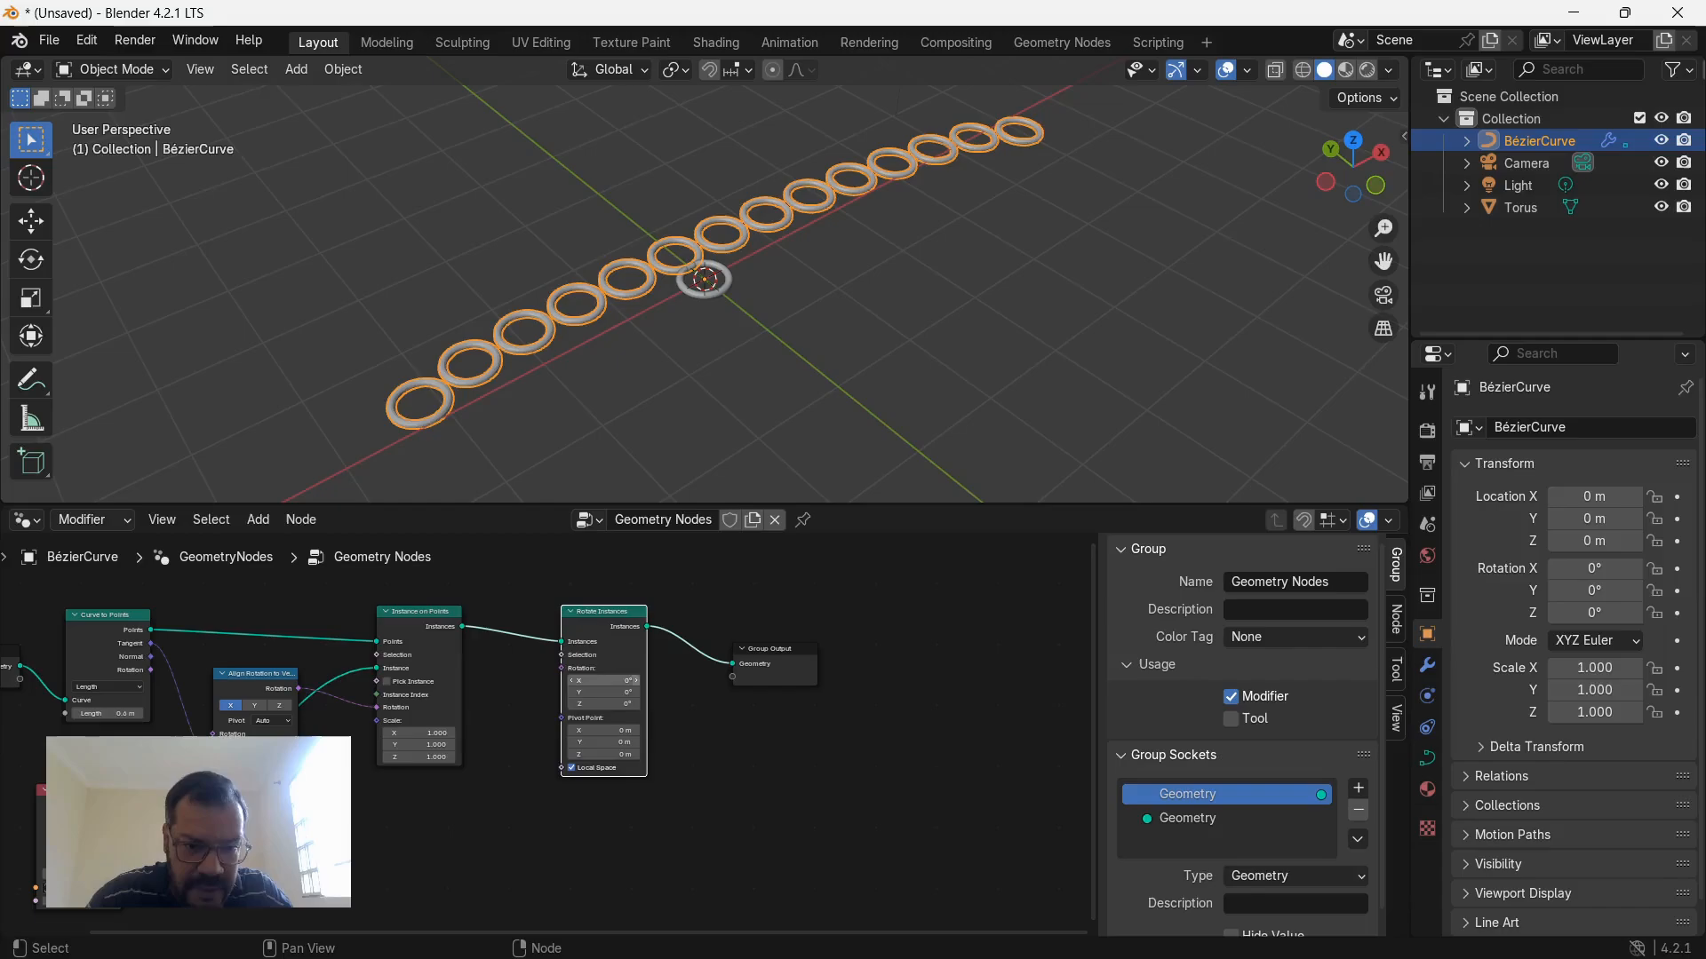
Insert a Realize Instances node on the link between Rotate Instances and Group Output.
middle_click_drag(606, 681, 647, 684)
key("shift+a")
type("rea")
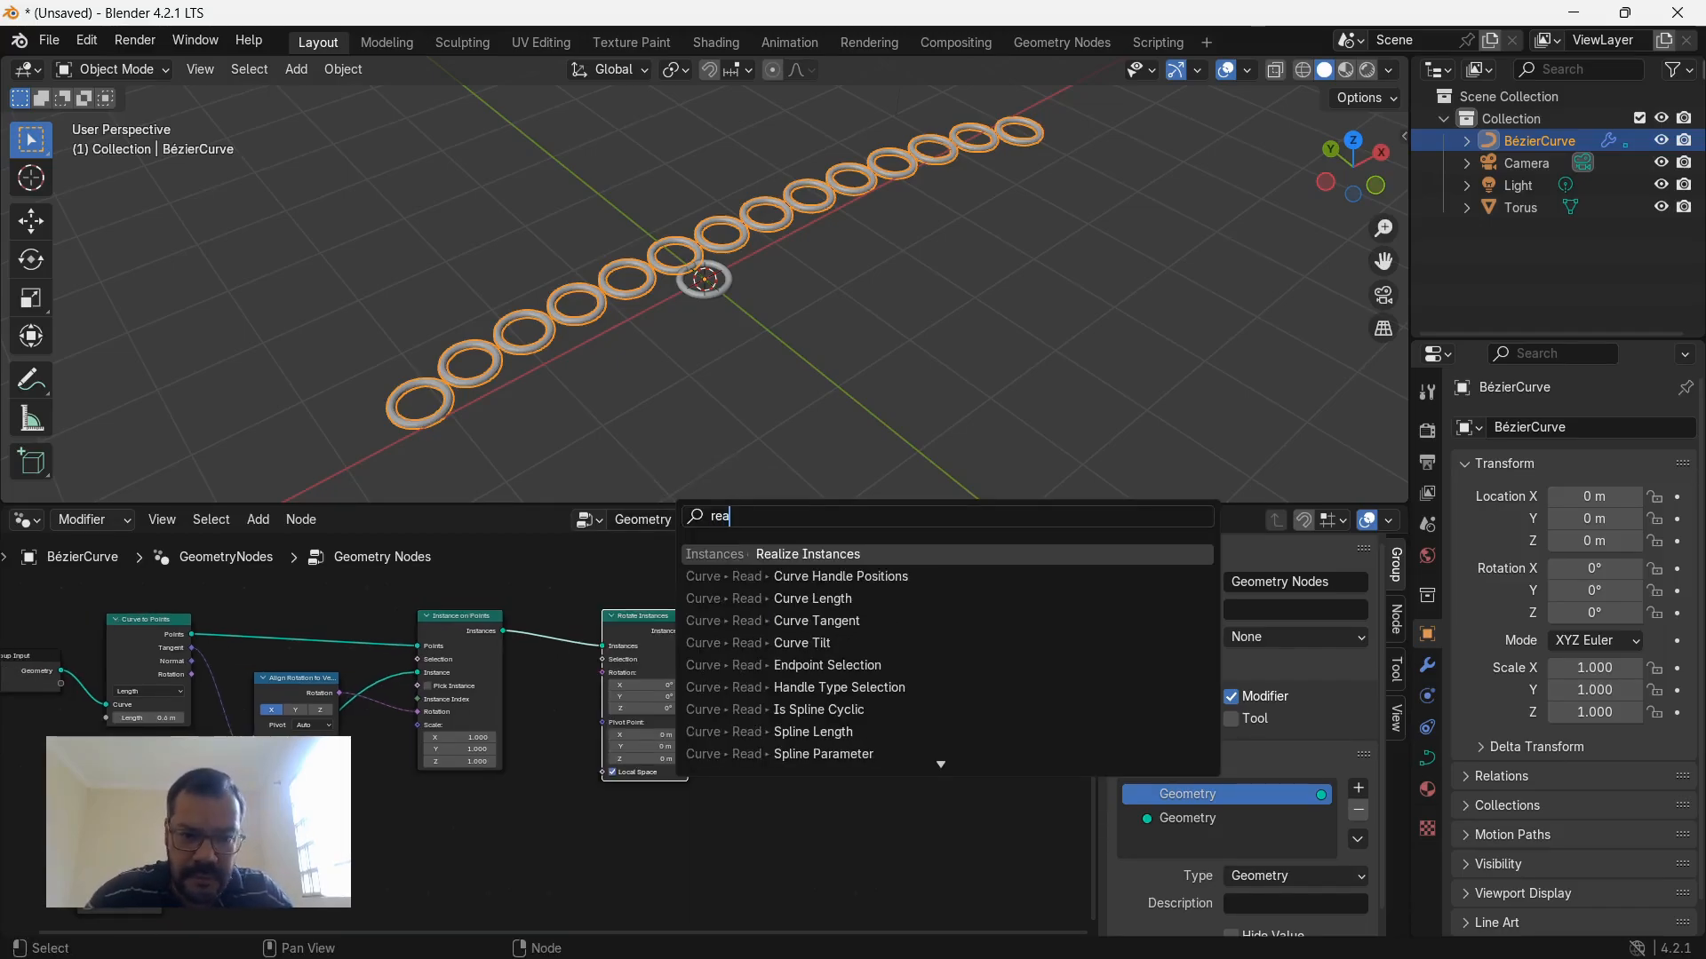
key("Return")
left_click(826, 653)
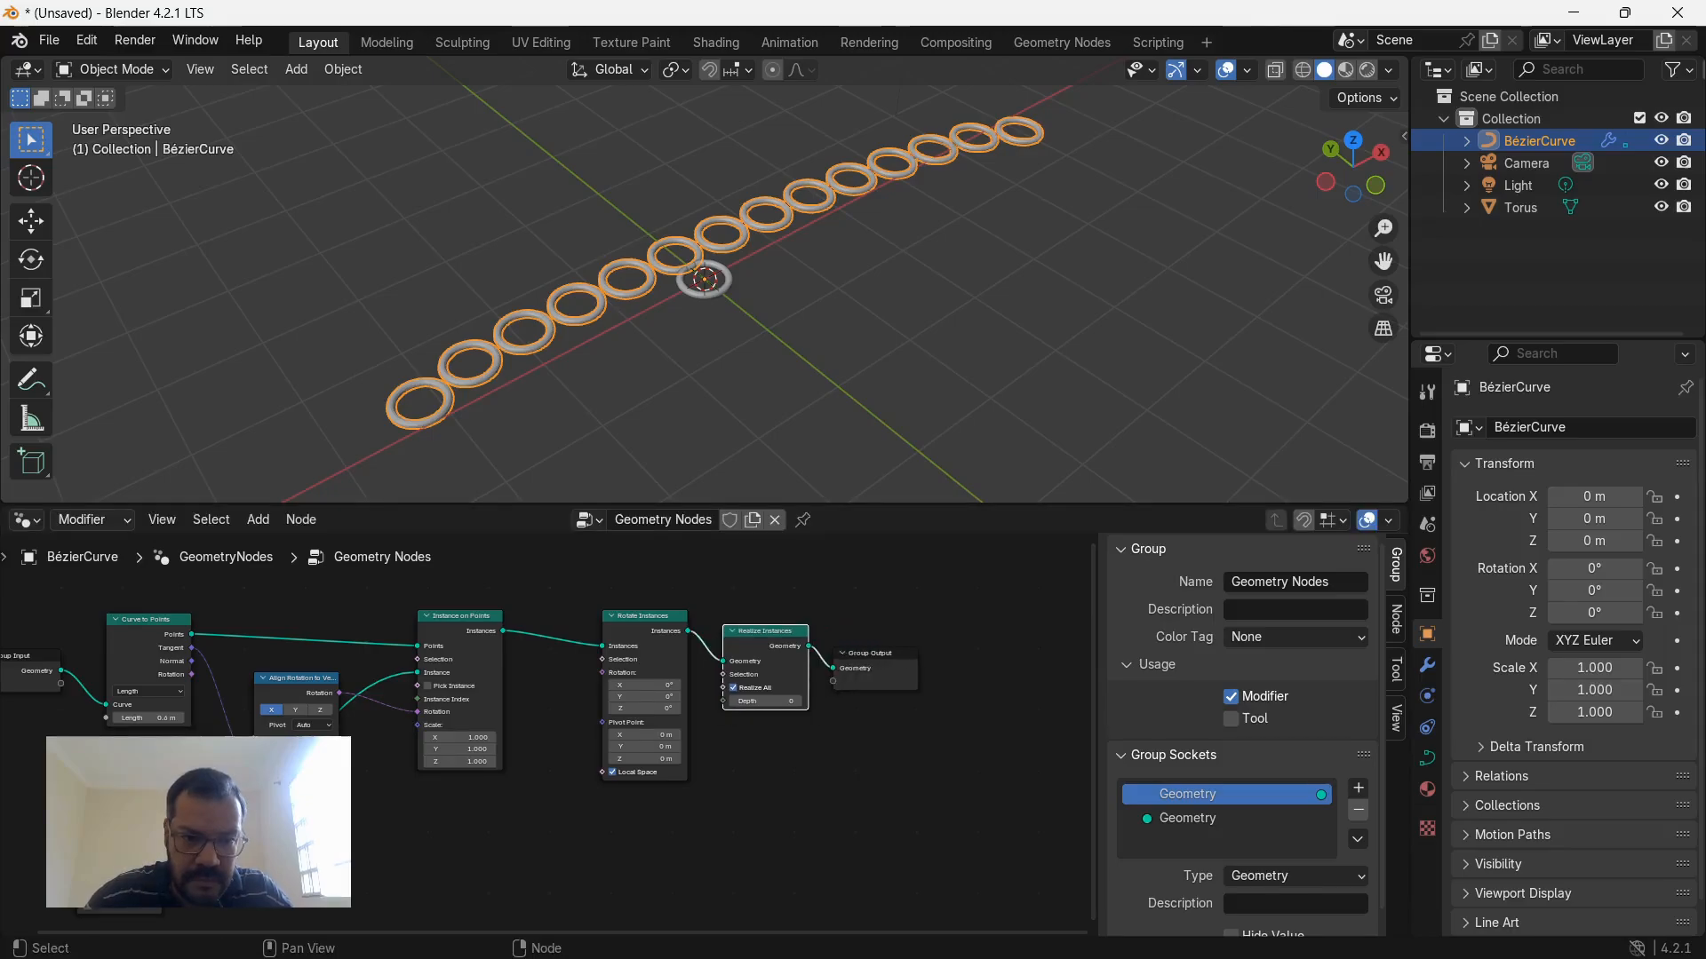
scroll(413, 722, "up", 2)
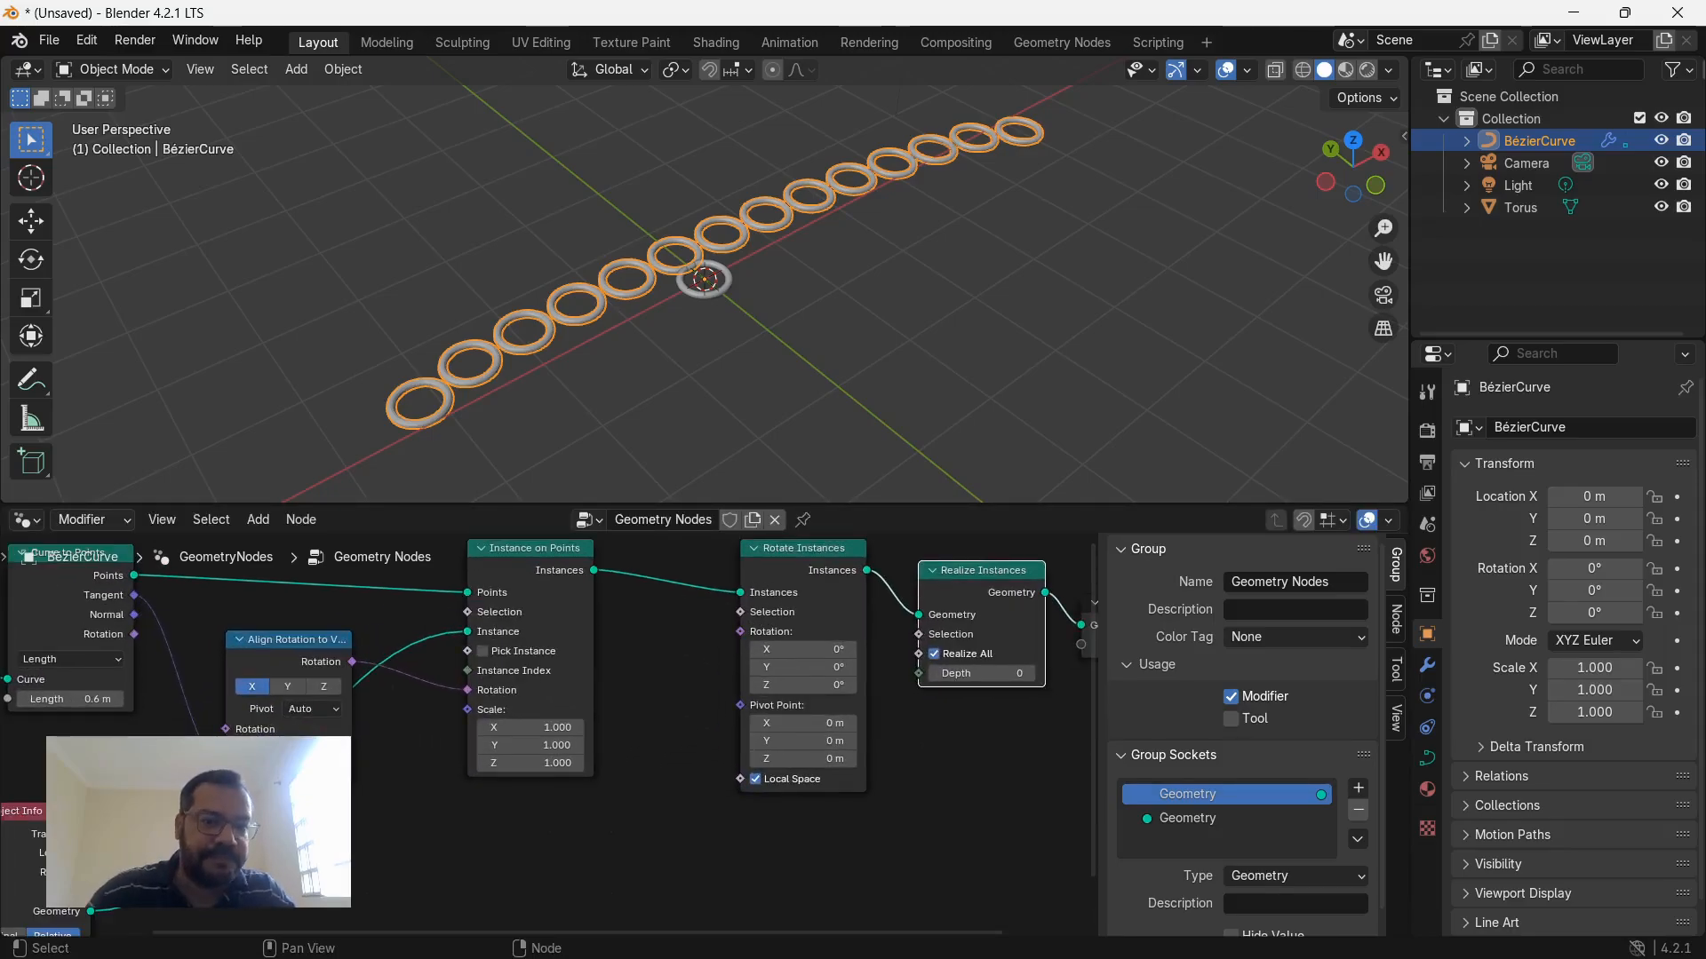
Try rotating all instances about X and Y in the Rotate Instances node and reset both angles to 0°.
middle_click_drag(639, 738, 763, 747)
left_click_drag(926, 660, 942, 679)
left_click(926, 660)
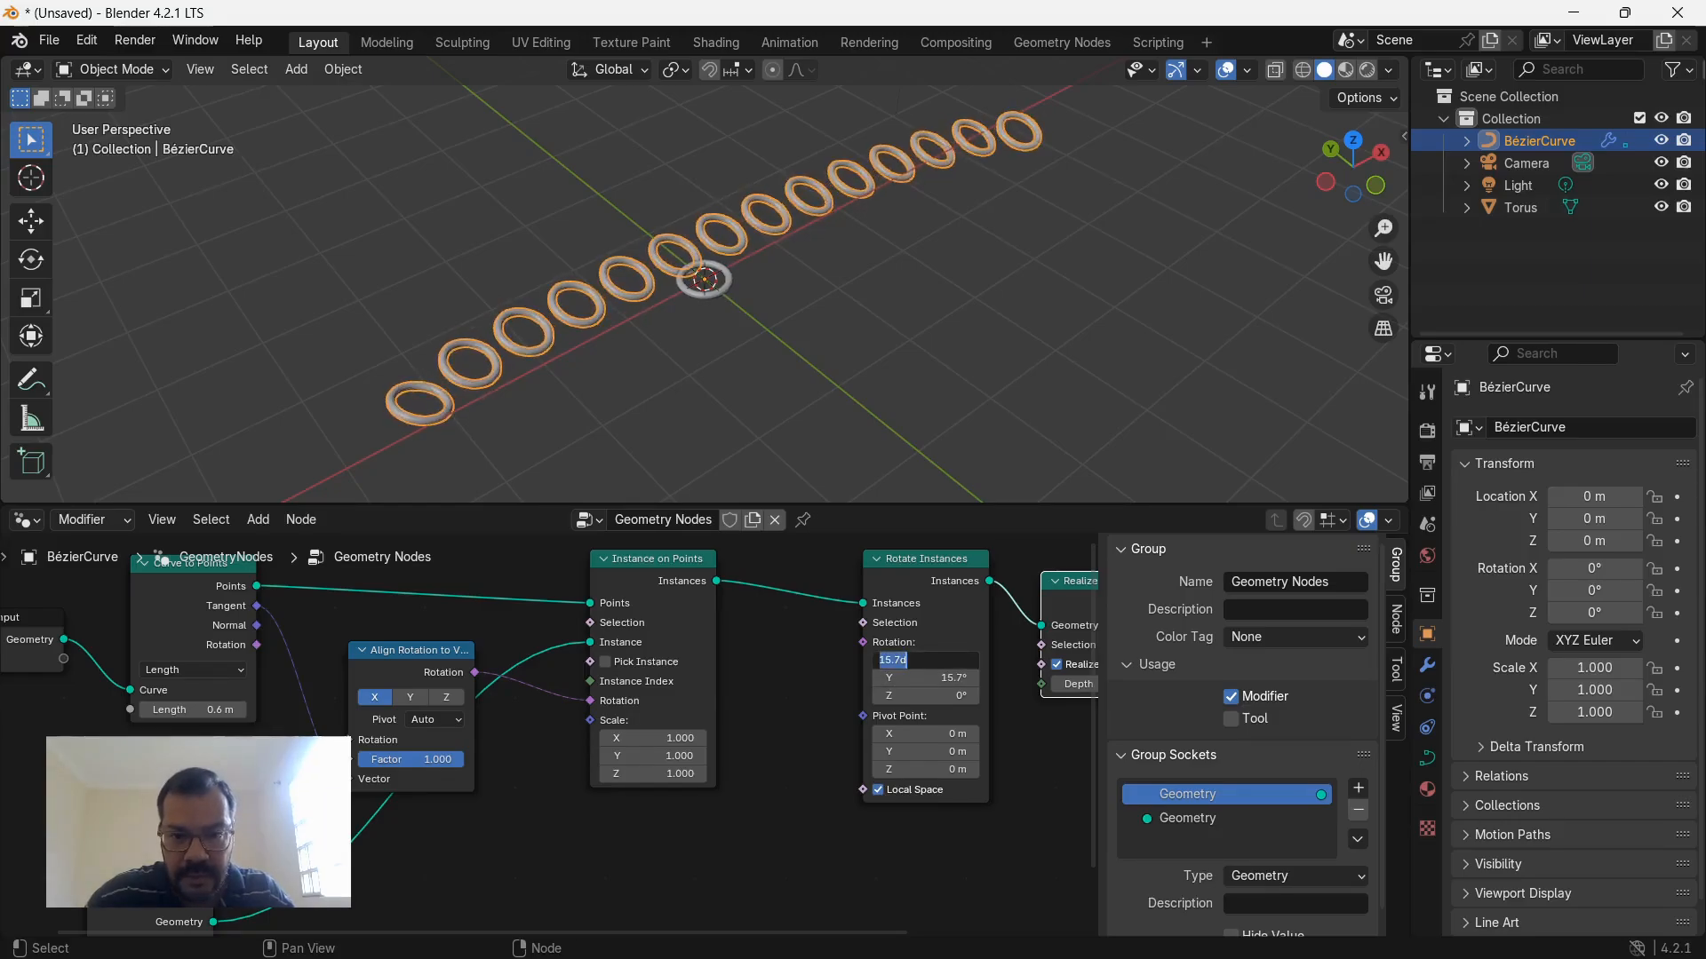
type("0")
key("Return")
left_click(926, 677)
type("0")
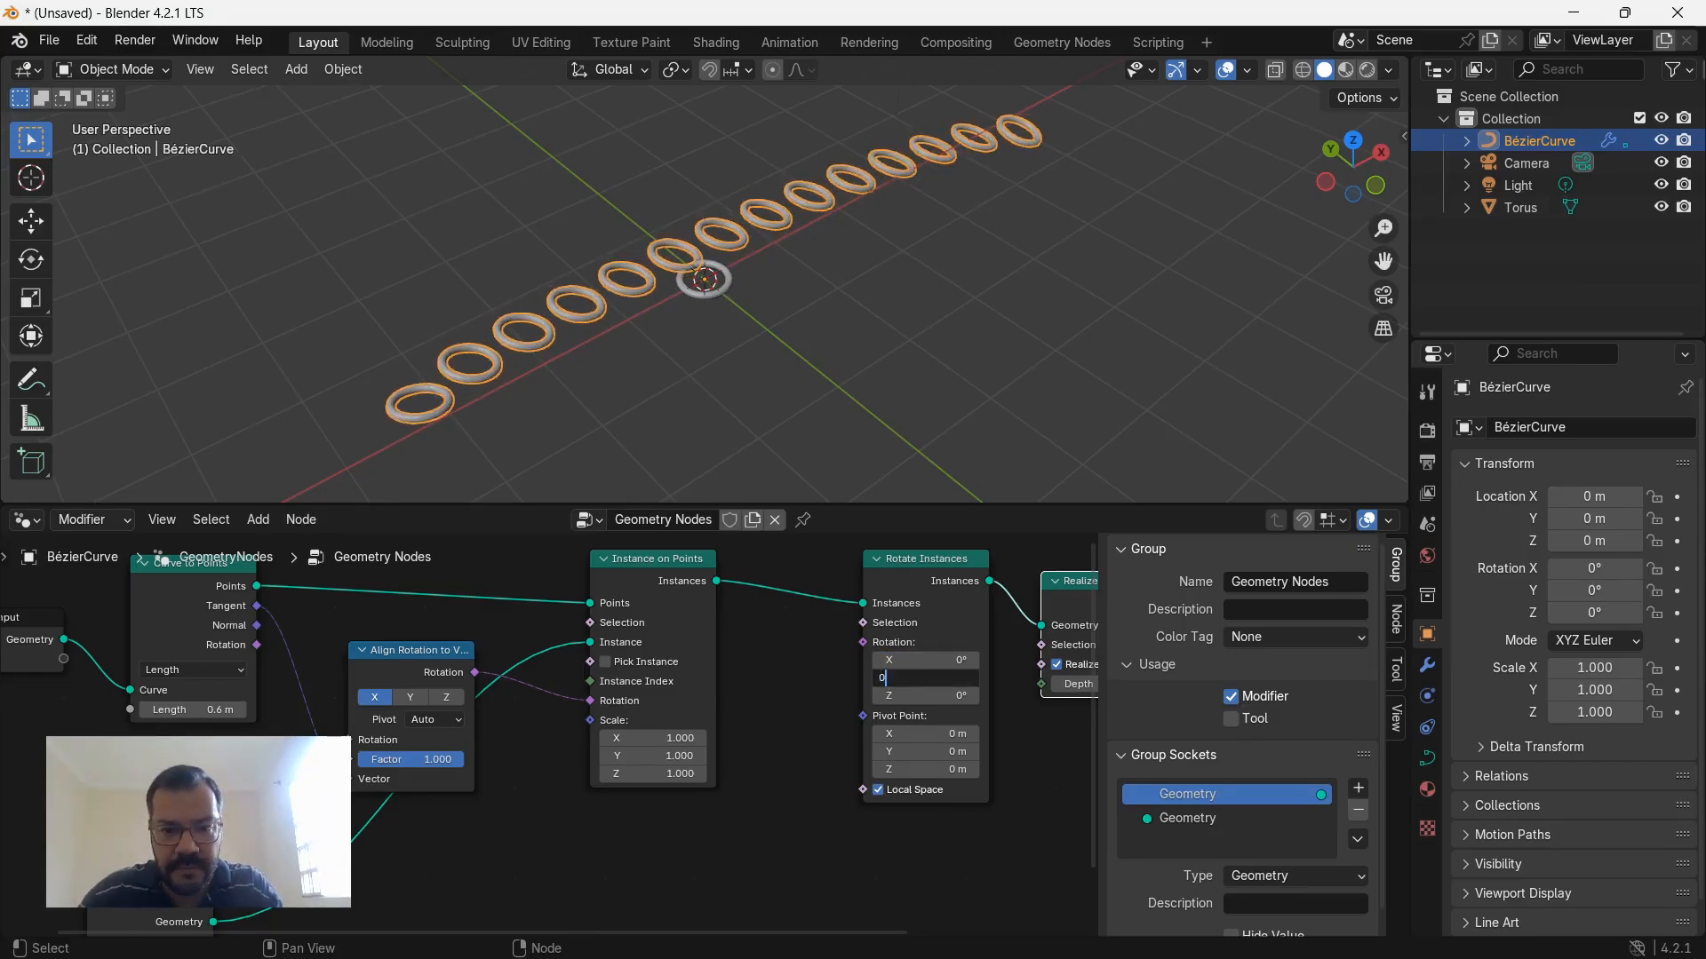
key("Return")
Set the Curve to Points length to 0.4 m so the links overlap, after trying 0.3 m.
middle_click_drag(710, 772, 875, 761)
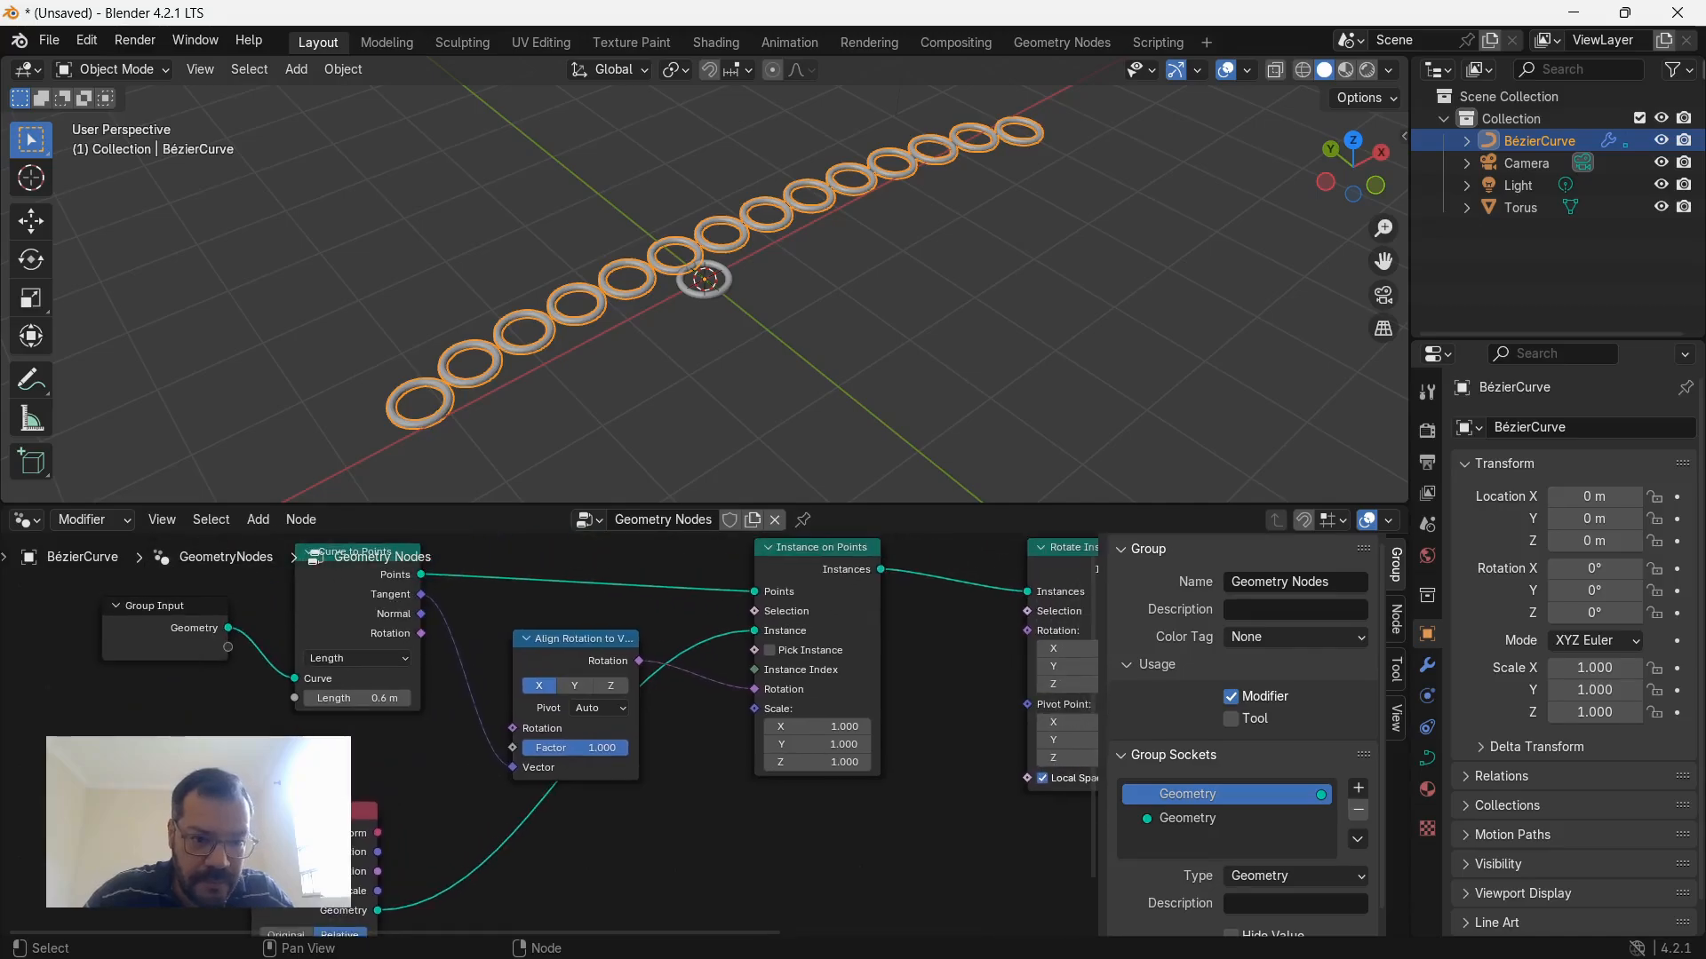
left_click_drag(577, 639, 568, 643)
middle_click_drag(675, 621, 614, 617)
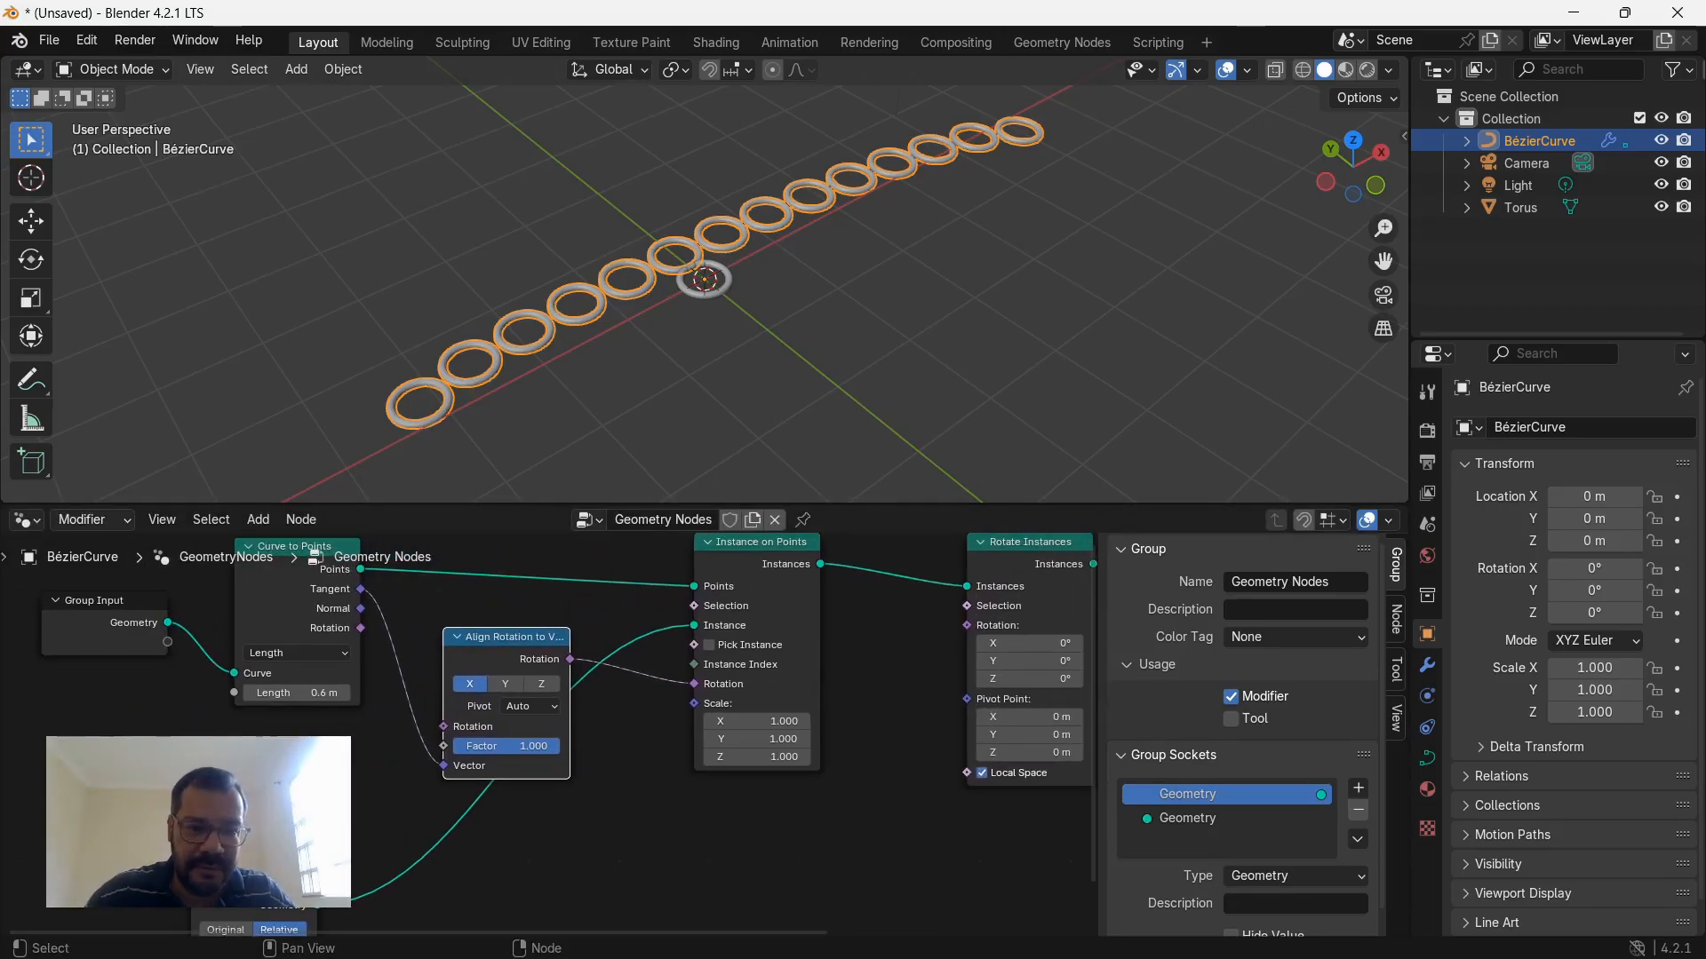
left_click(249, 693)
left_click(248, 693)
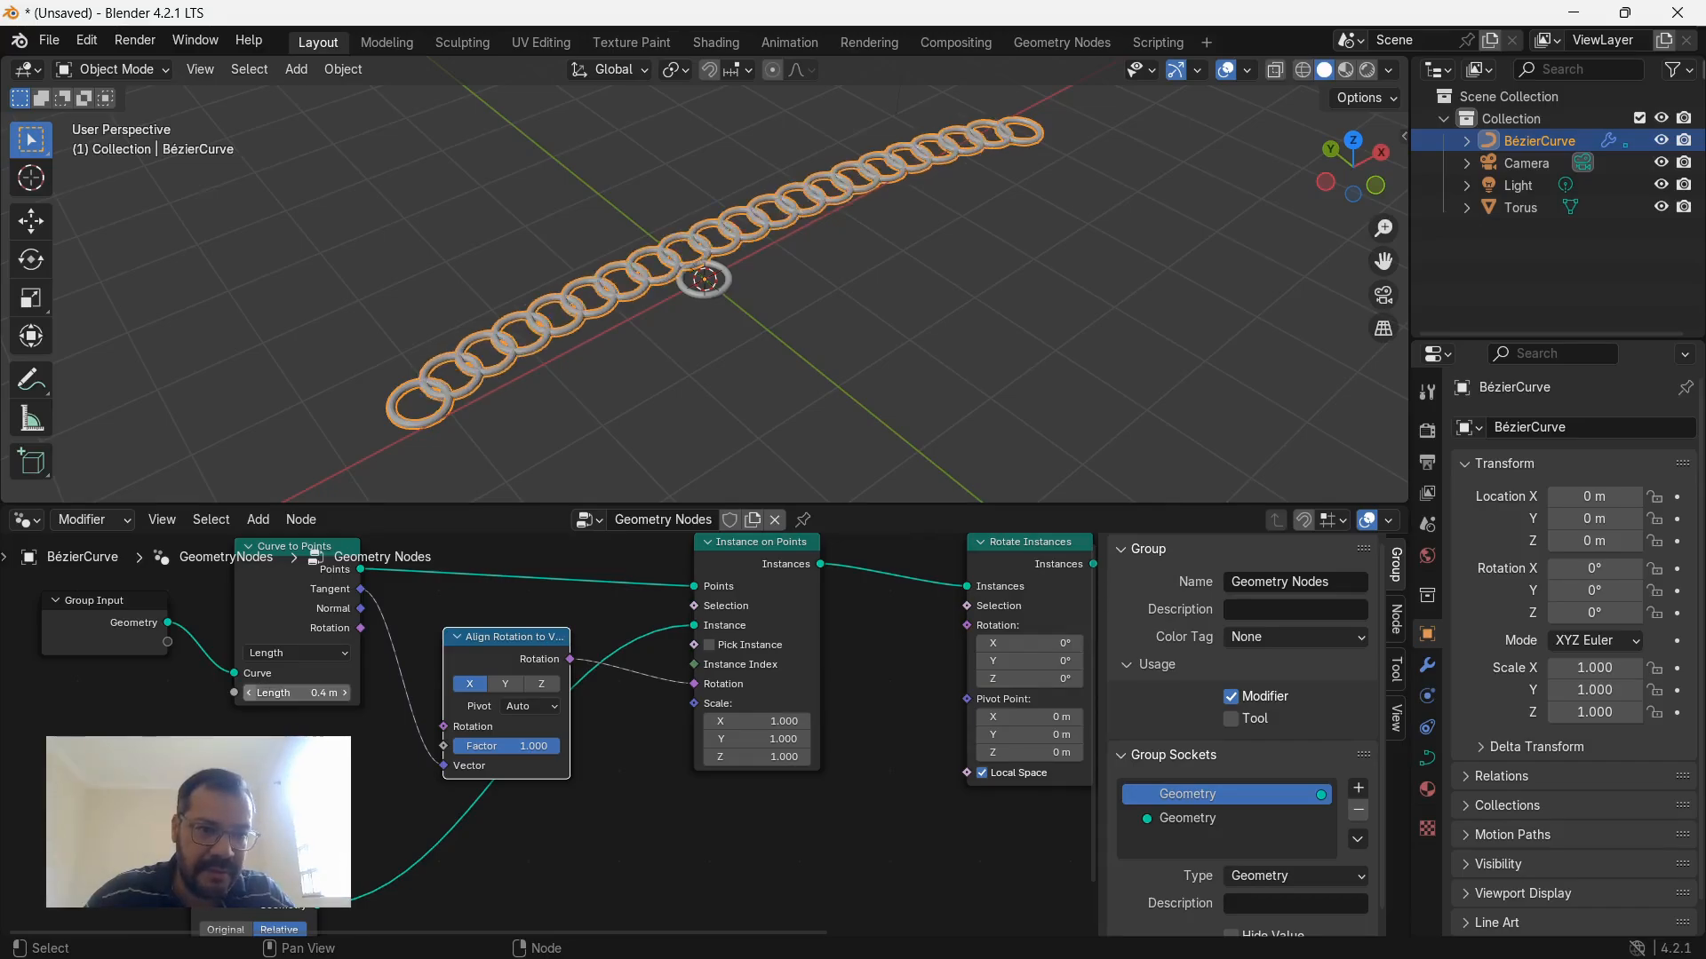
left_click(249, 693)
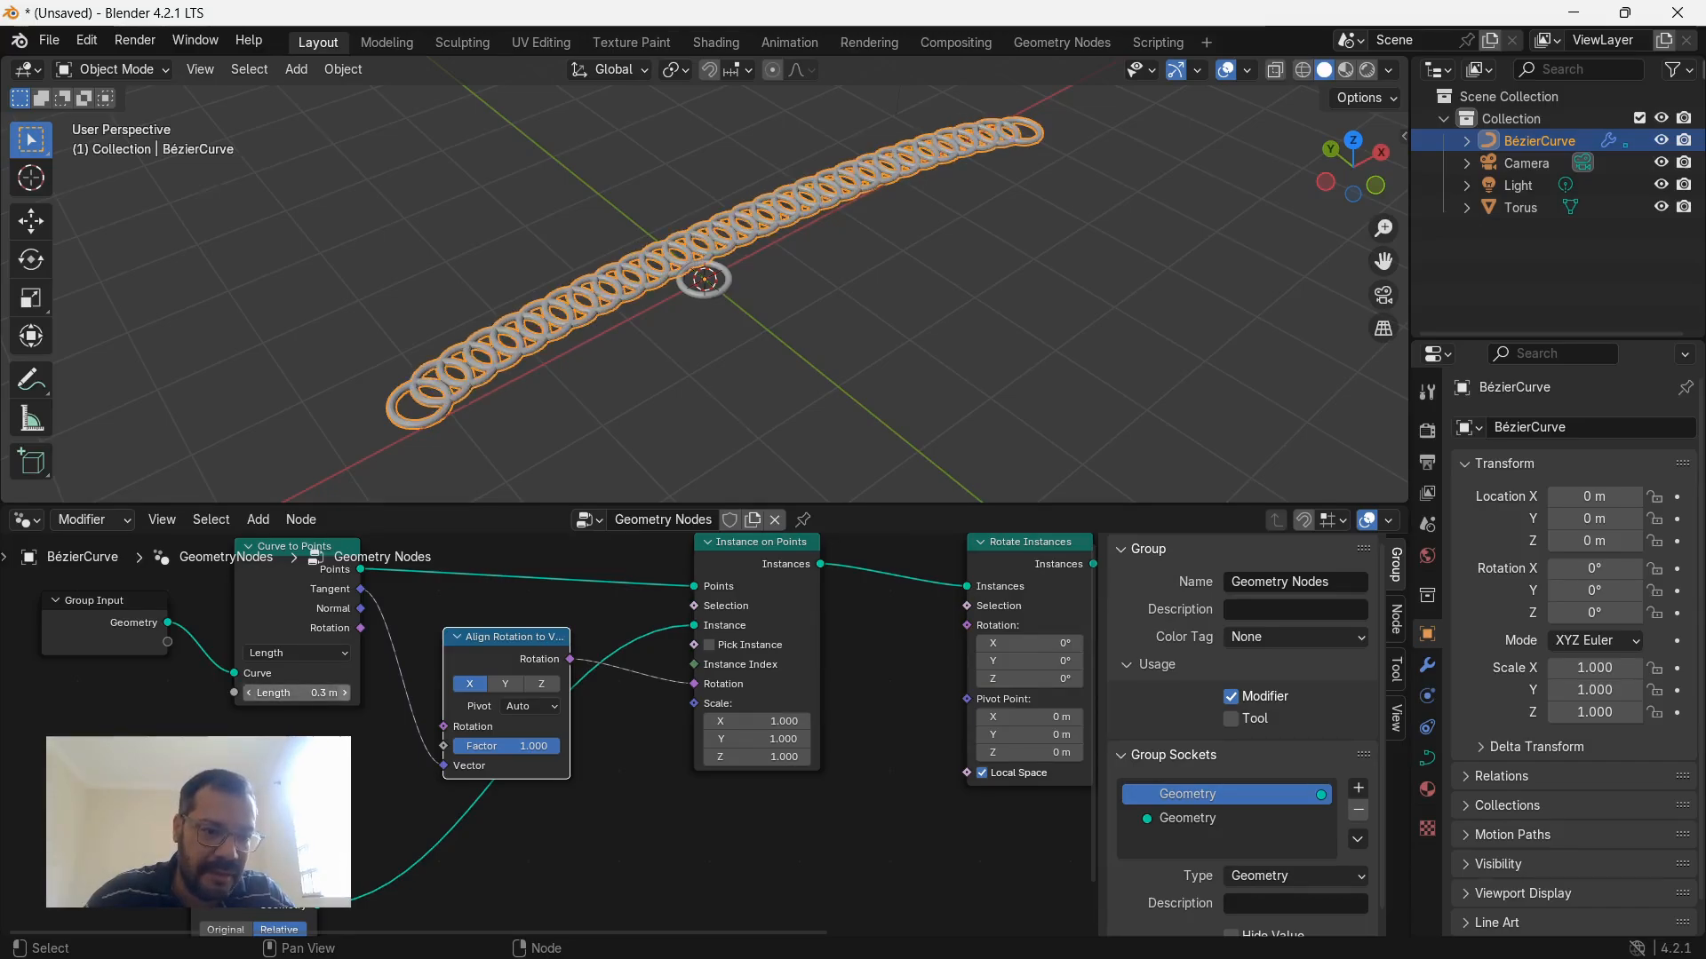
left_click(345, 693)
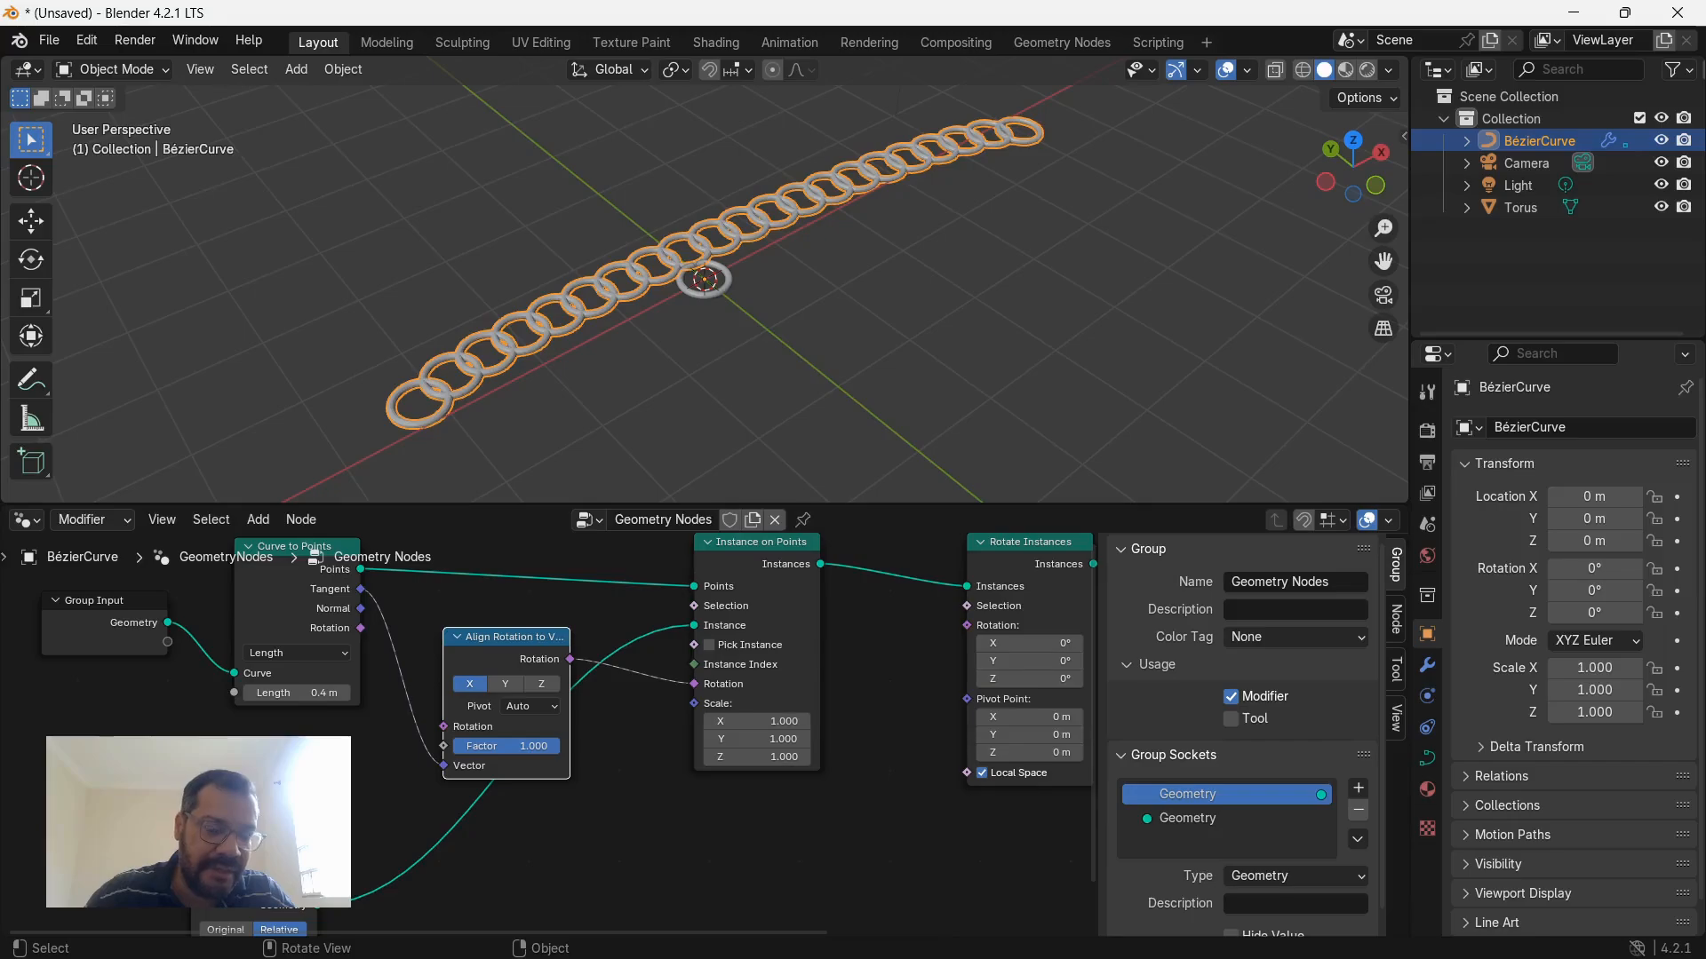
Move the Rotate Instances node slightly closer to the Instance on Points node.
middle_click_drag(639, 782, 477, 820)
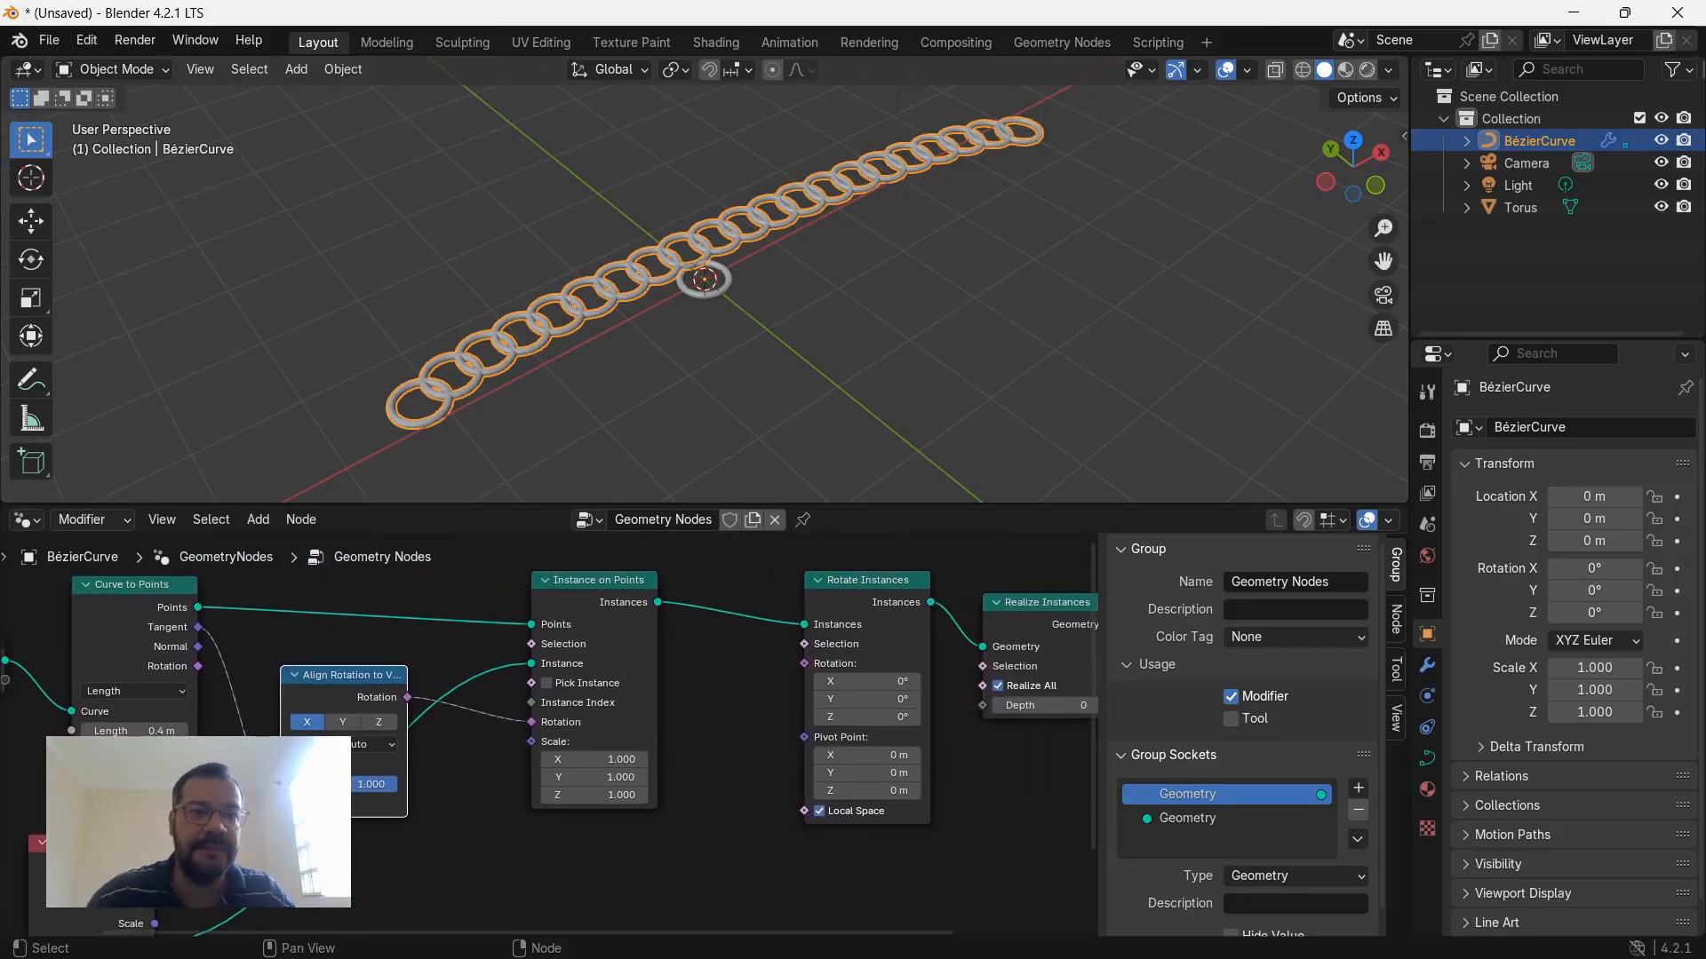
scroll(540, 737, "up", 4)
scroll(540, 737, "down", 4)
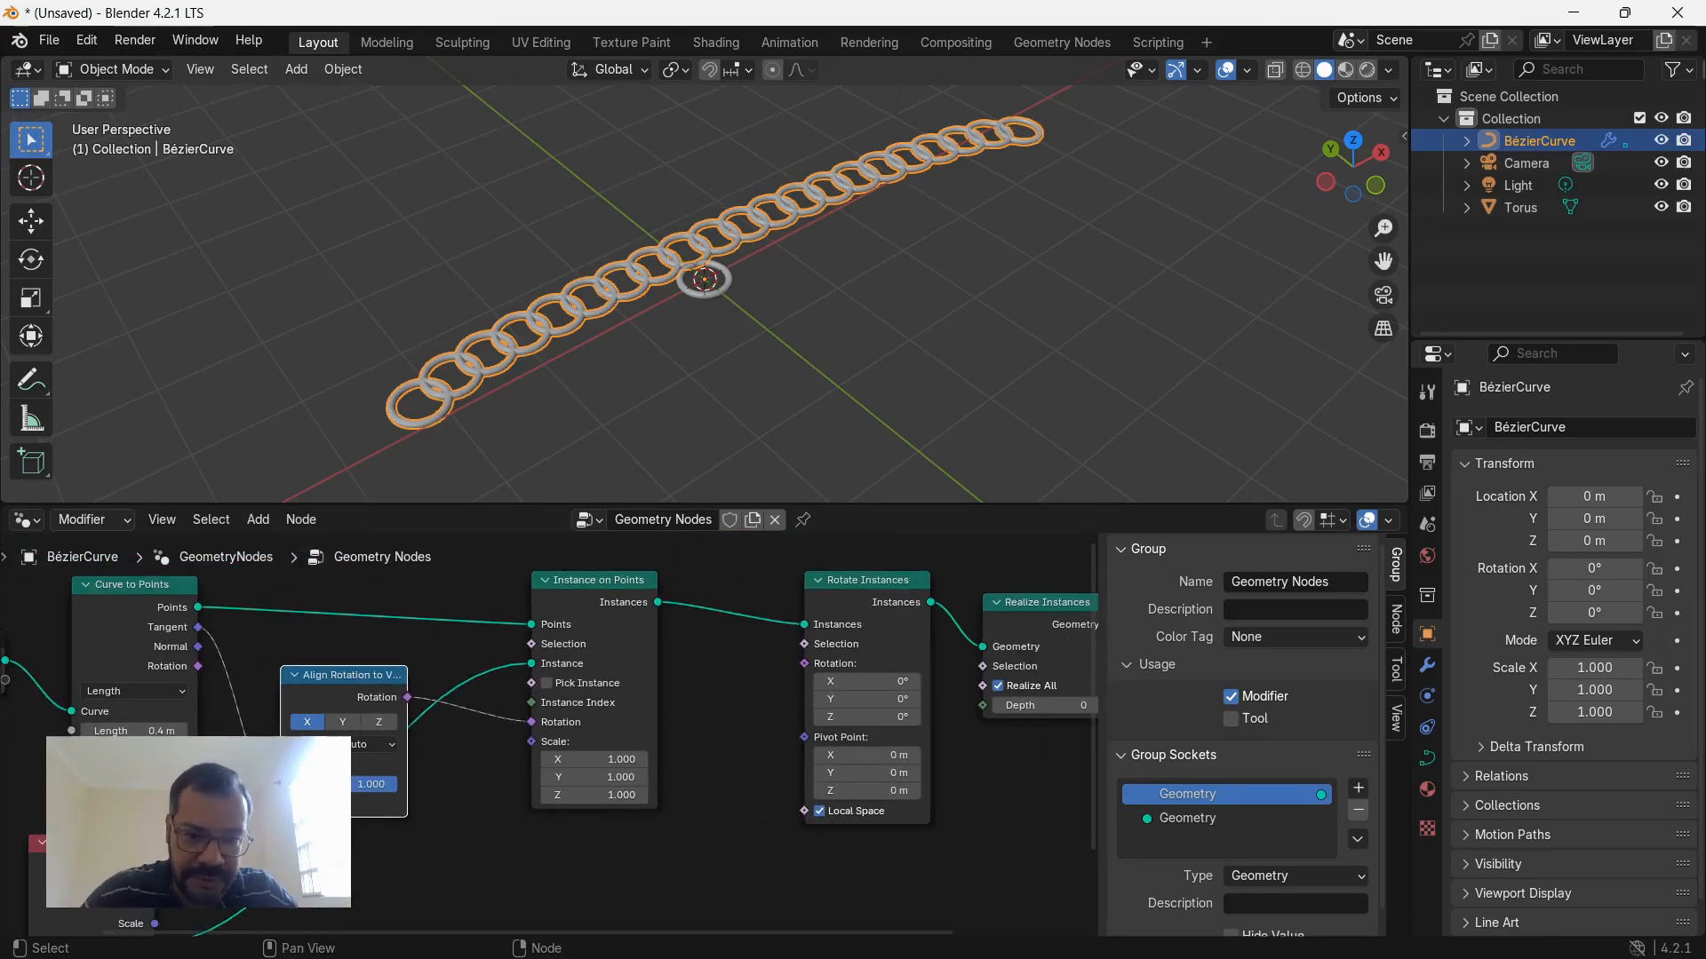
middle_click_drag(540, 737, 480, 766)
left_click_drag(804, 609, 779, 608)
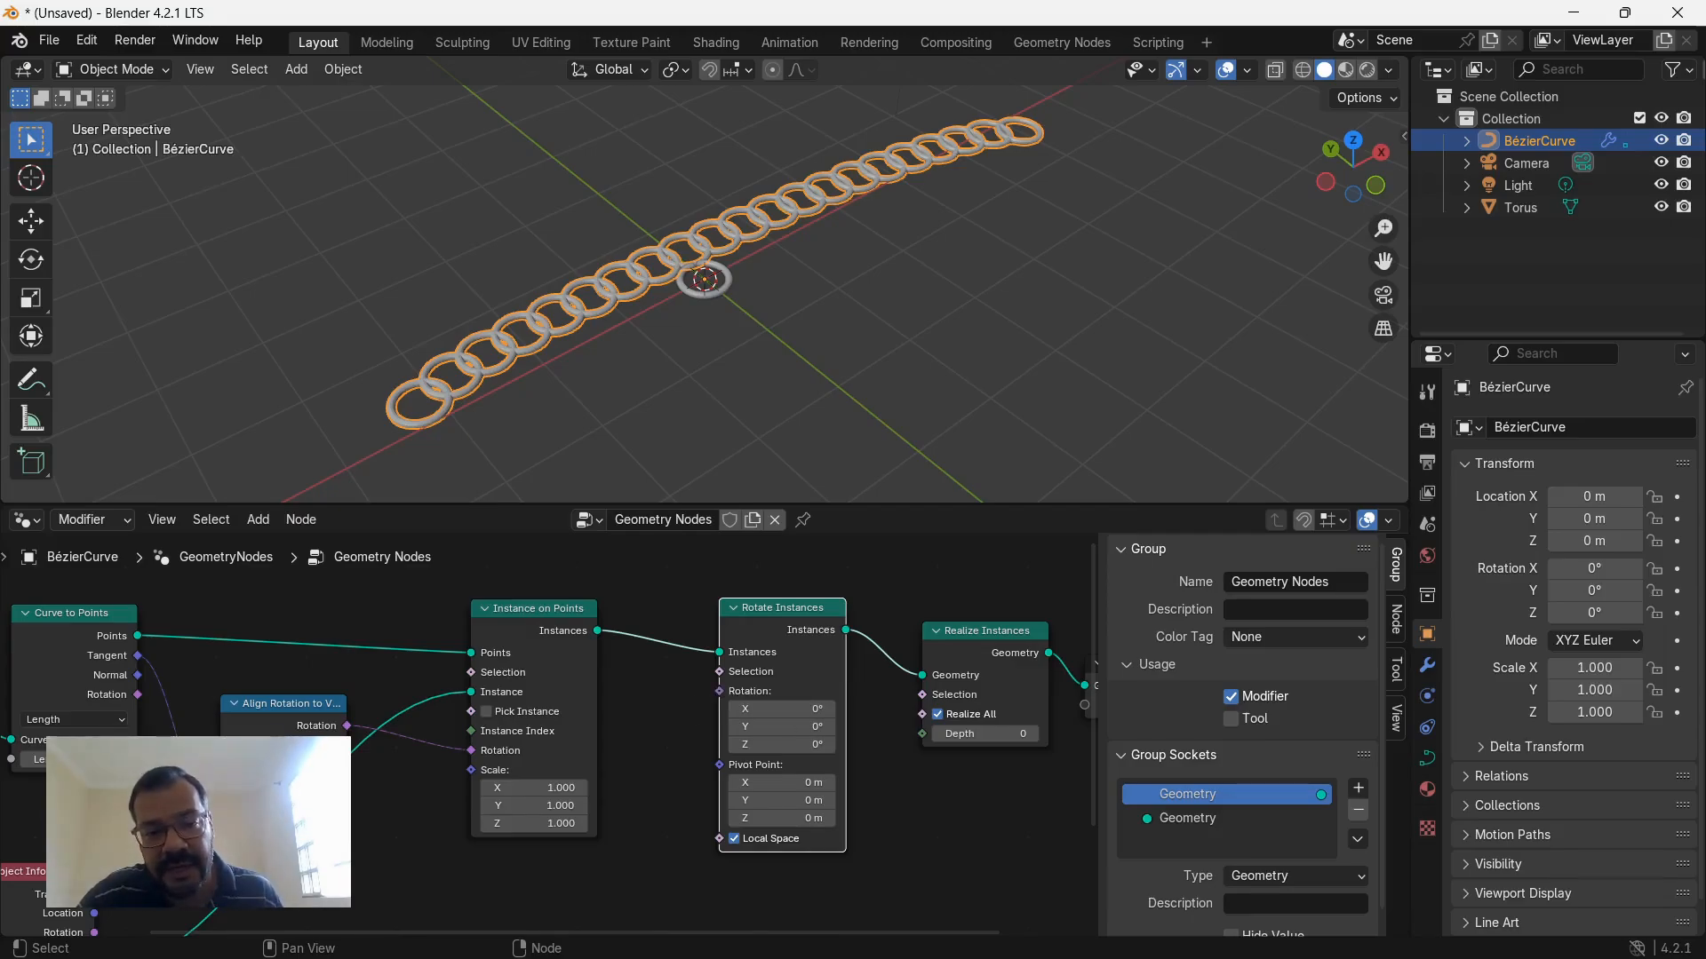
Add an Index node in the empty space below the Align Rotation to Vector node.
middle_click_drag(460, 906, 532, 723)
scroll(538, 755, "down", 4)
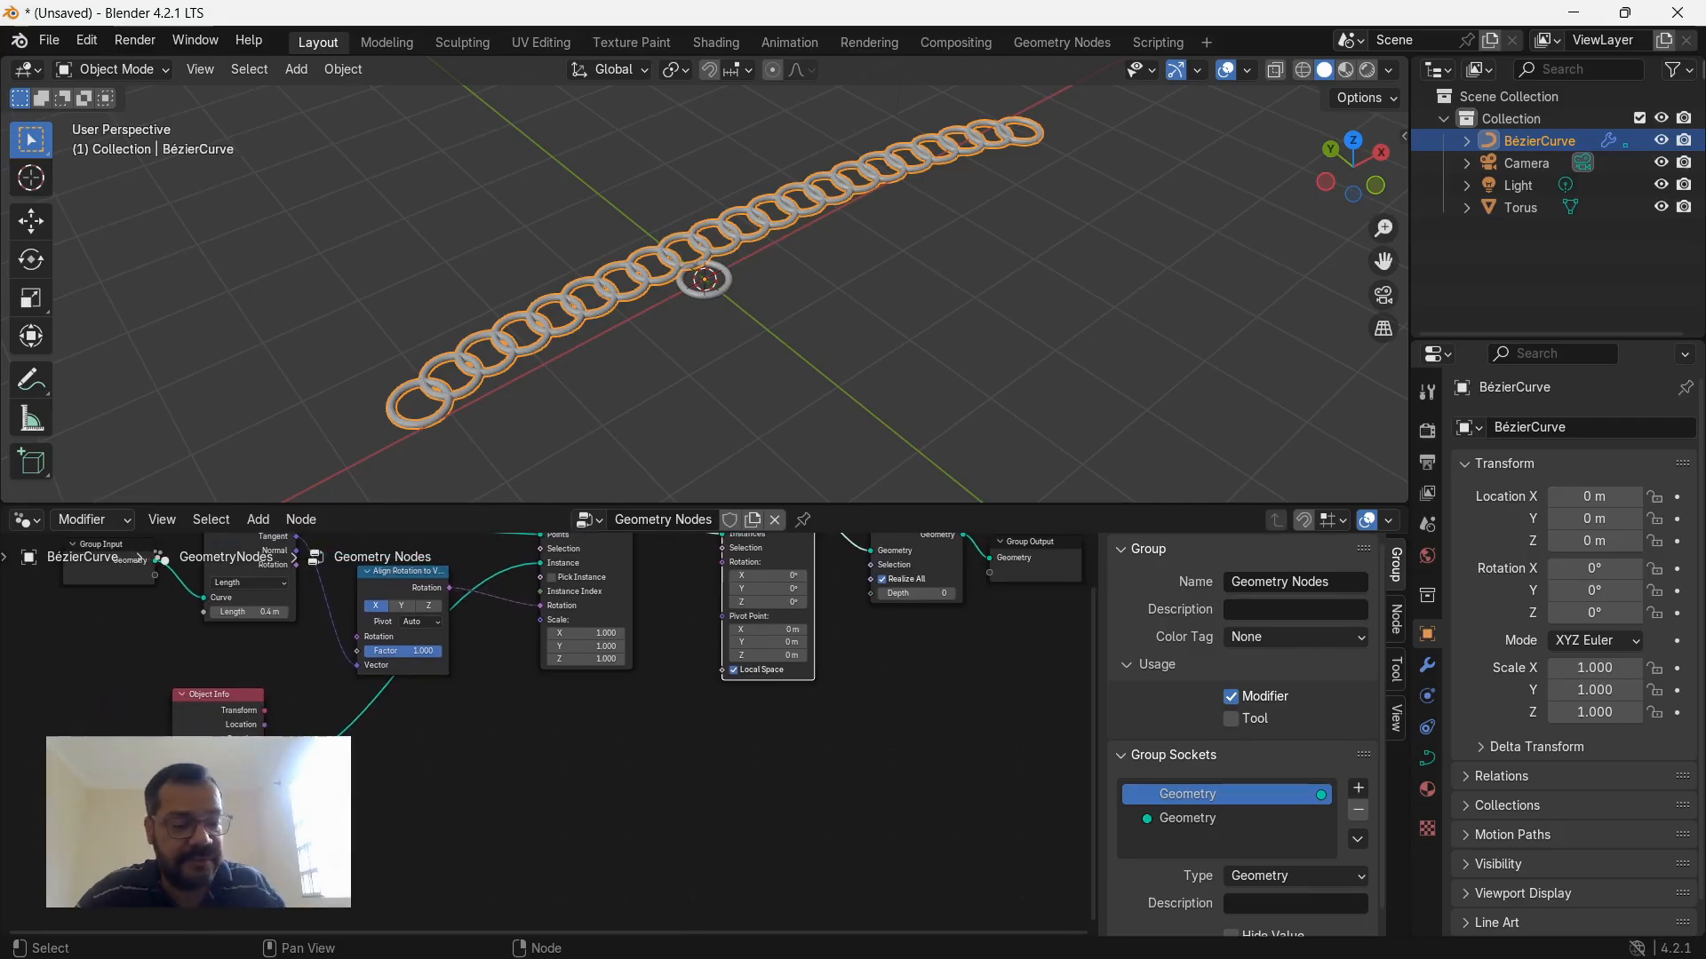
key("shift+a")
type("in")
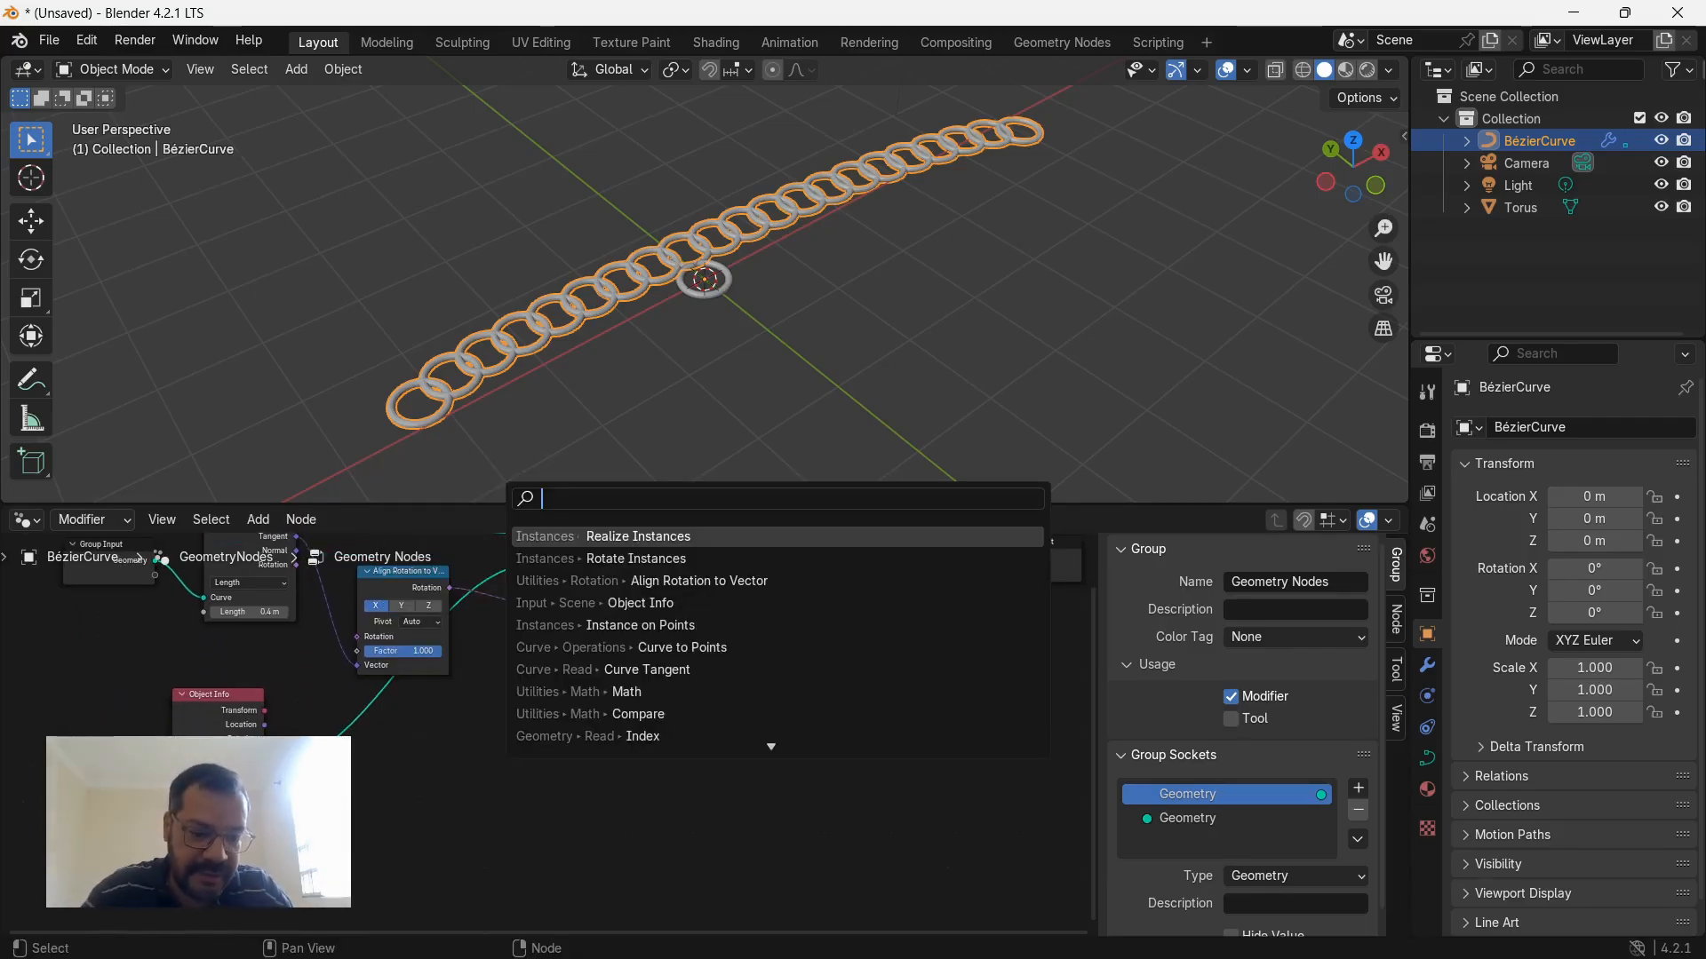
type("dex")
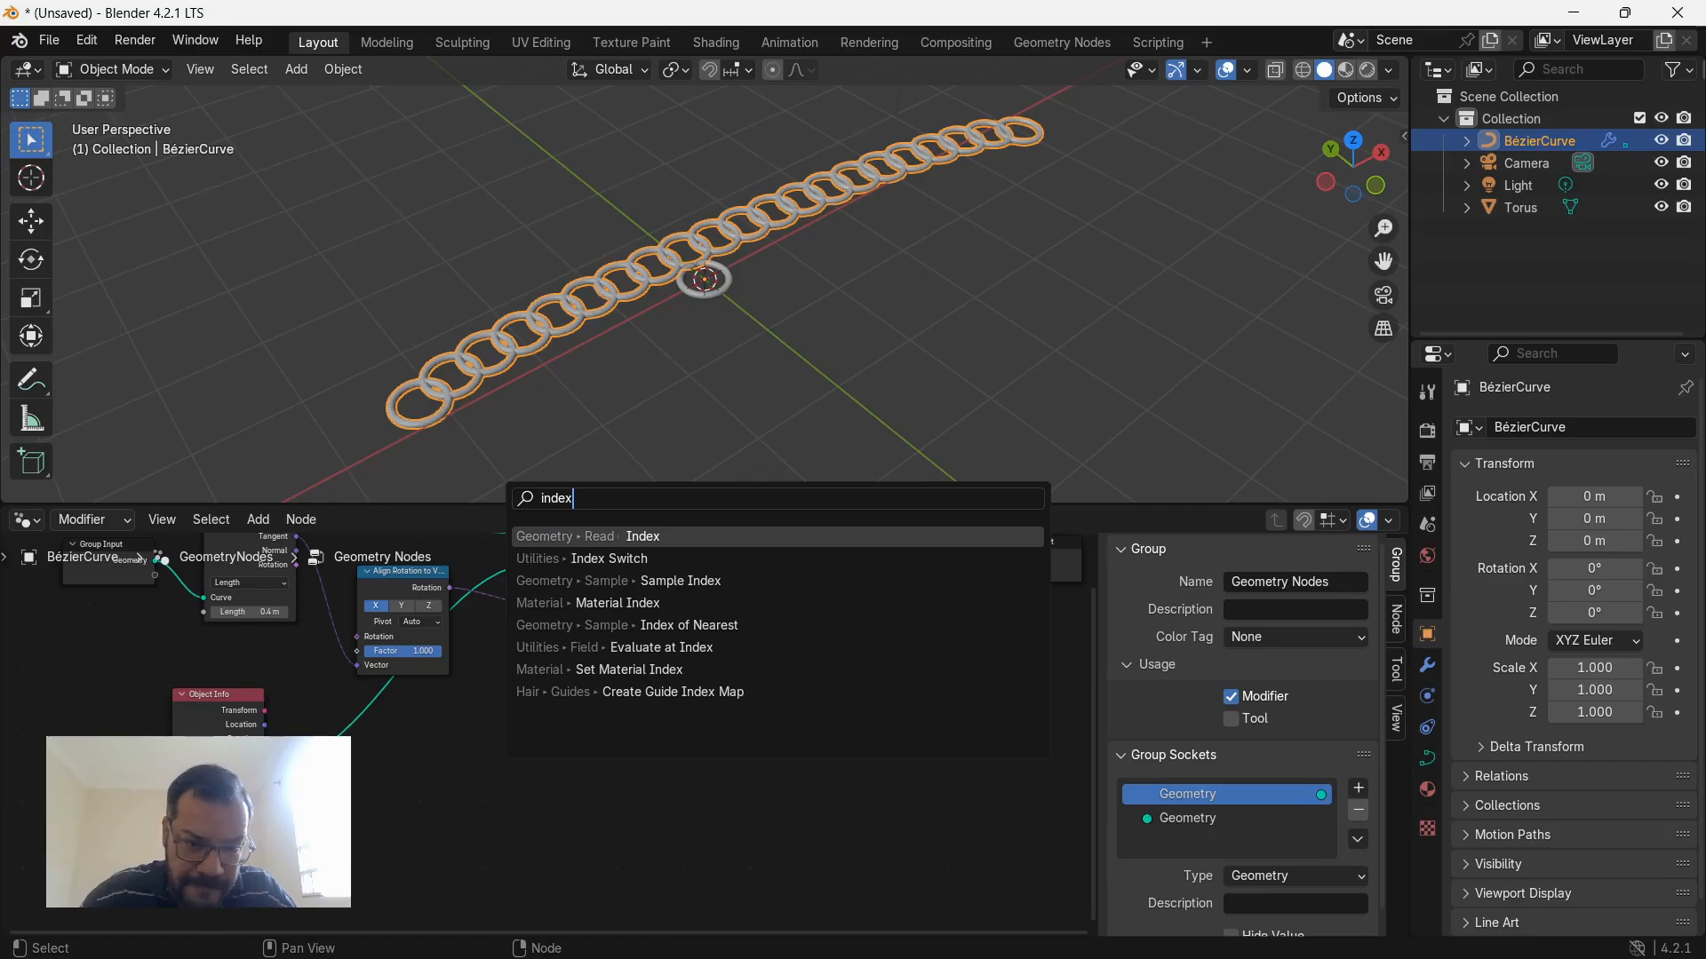
key("Return")
left_click(435, 757)
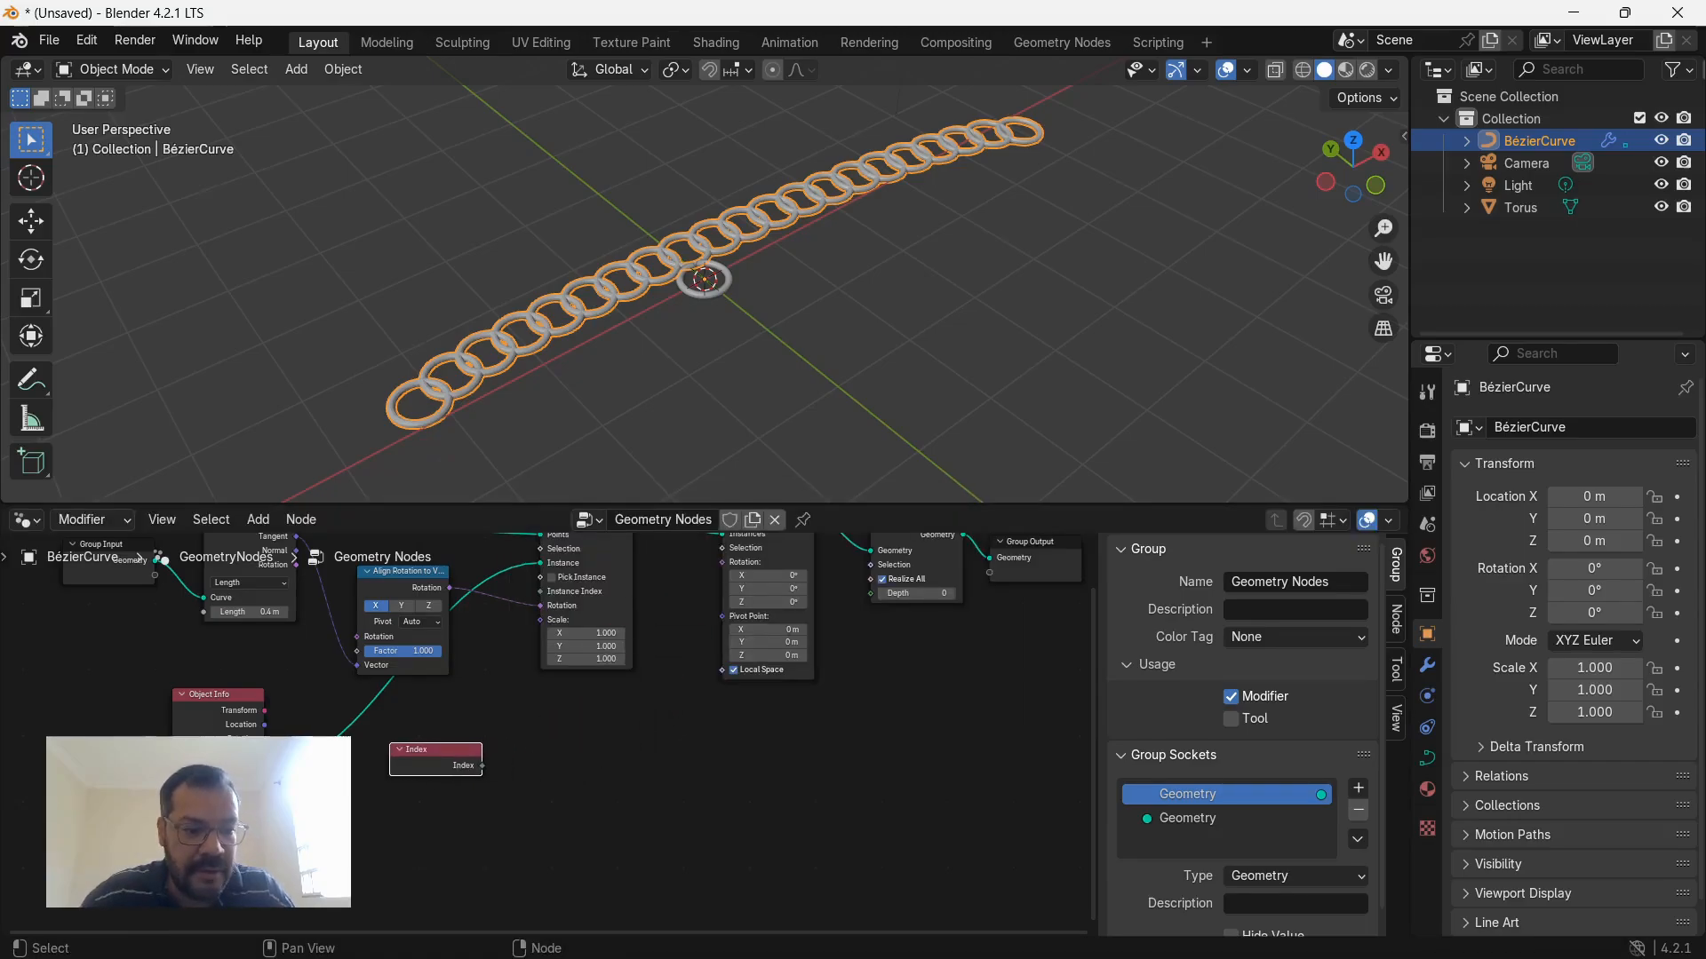
Add a Math node beside the Index node and set its operation to Floored Modulo.
key("shift+a")
type("ma")
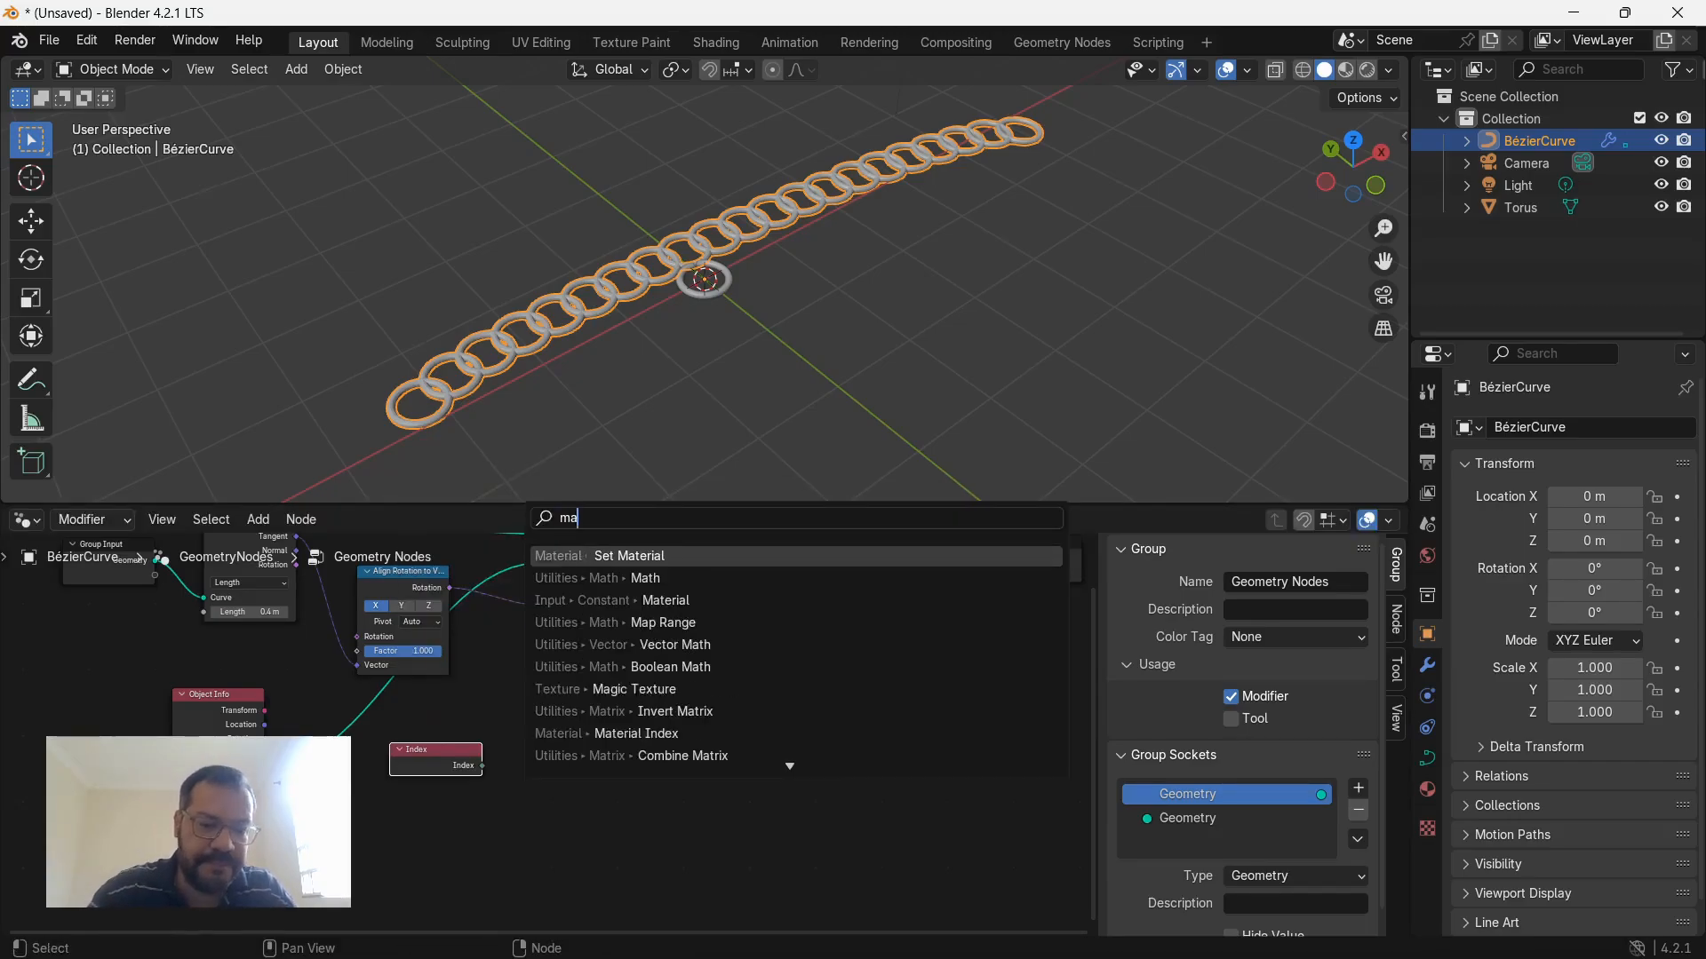
type("th")
key("Return")
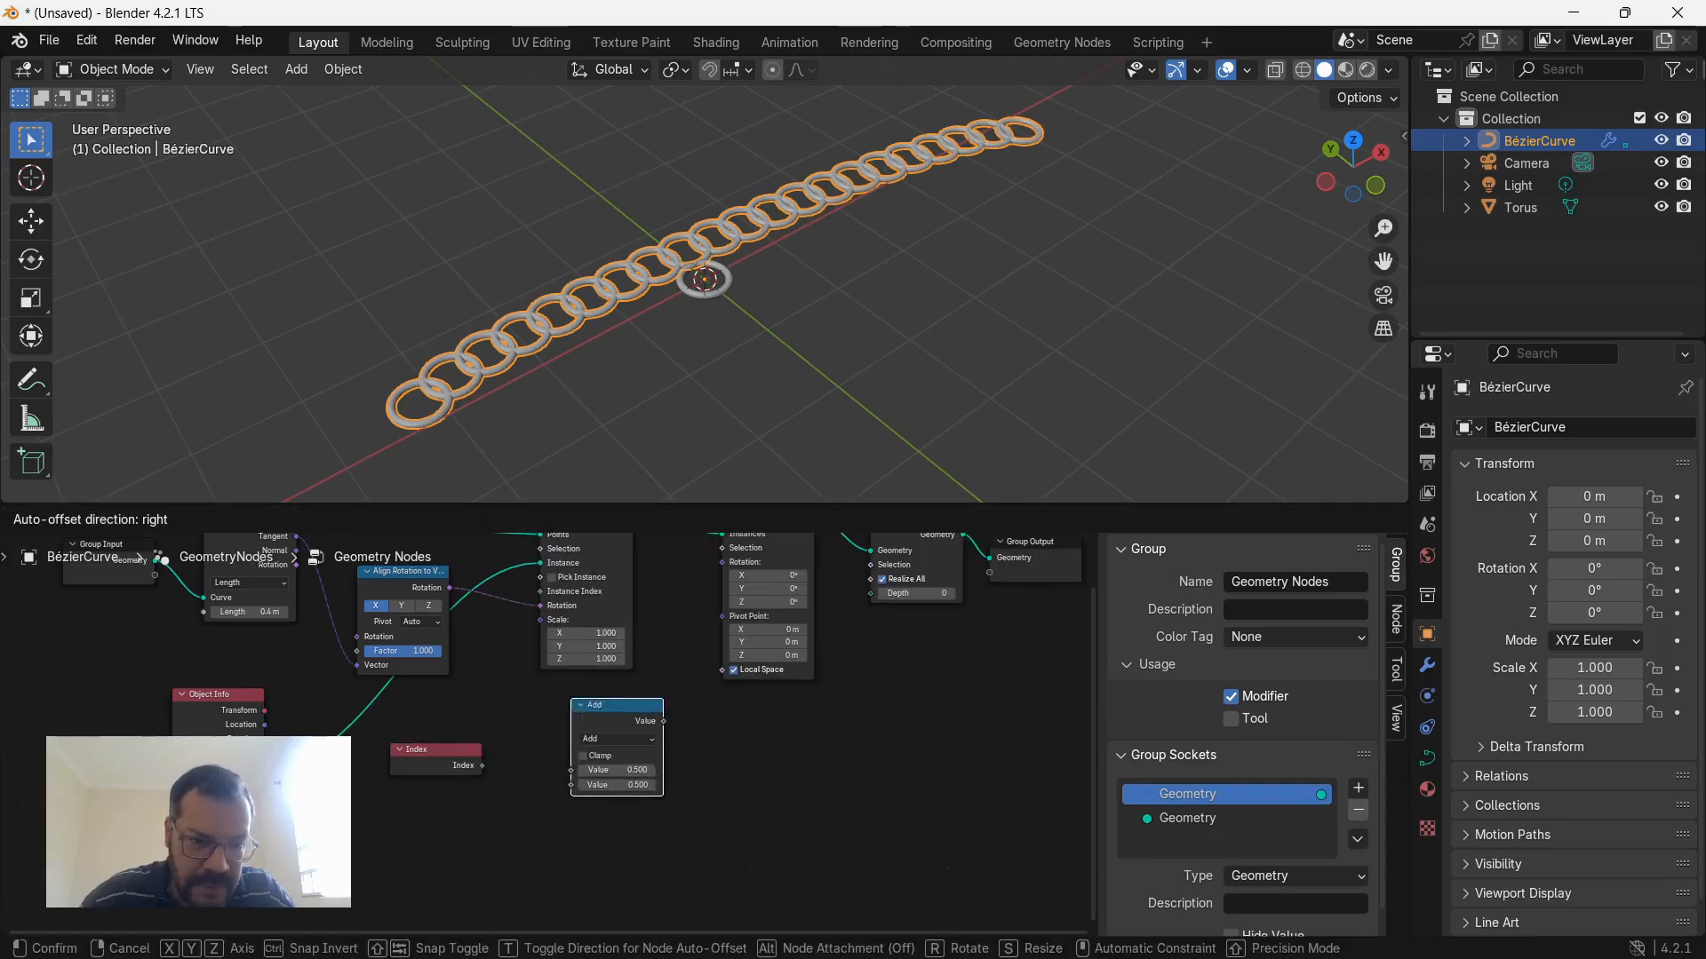
left_click(532, 710)
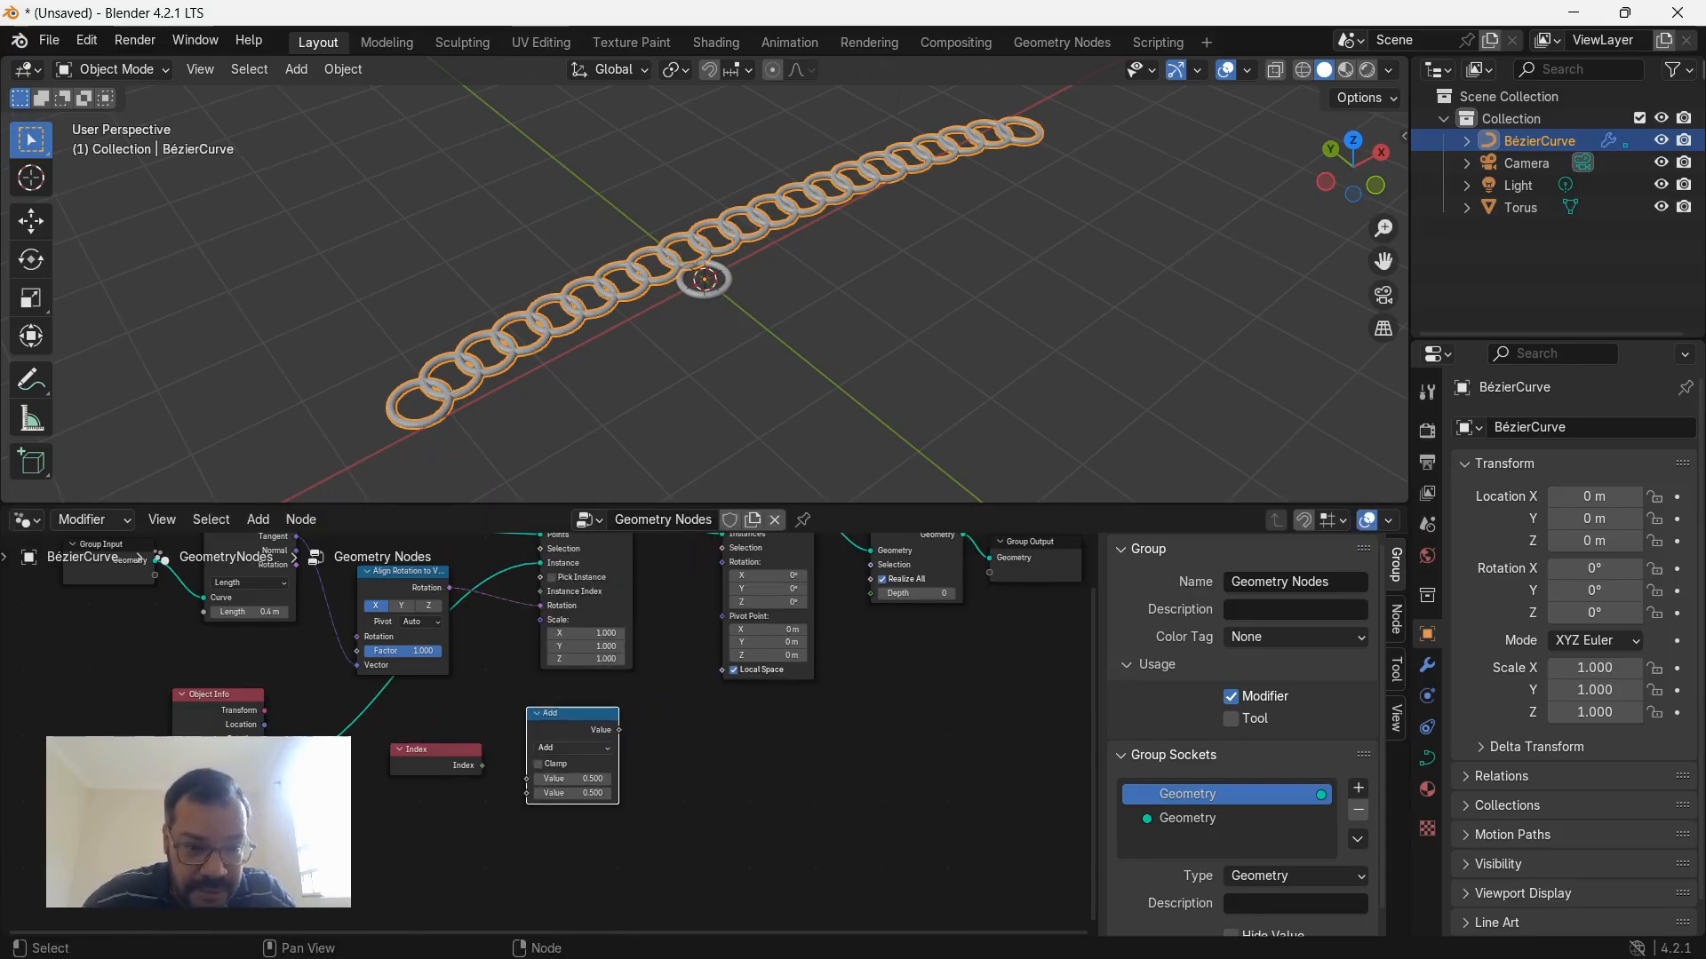
left_click(573, 748)
left_click(795, 873)
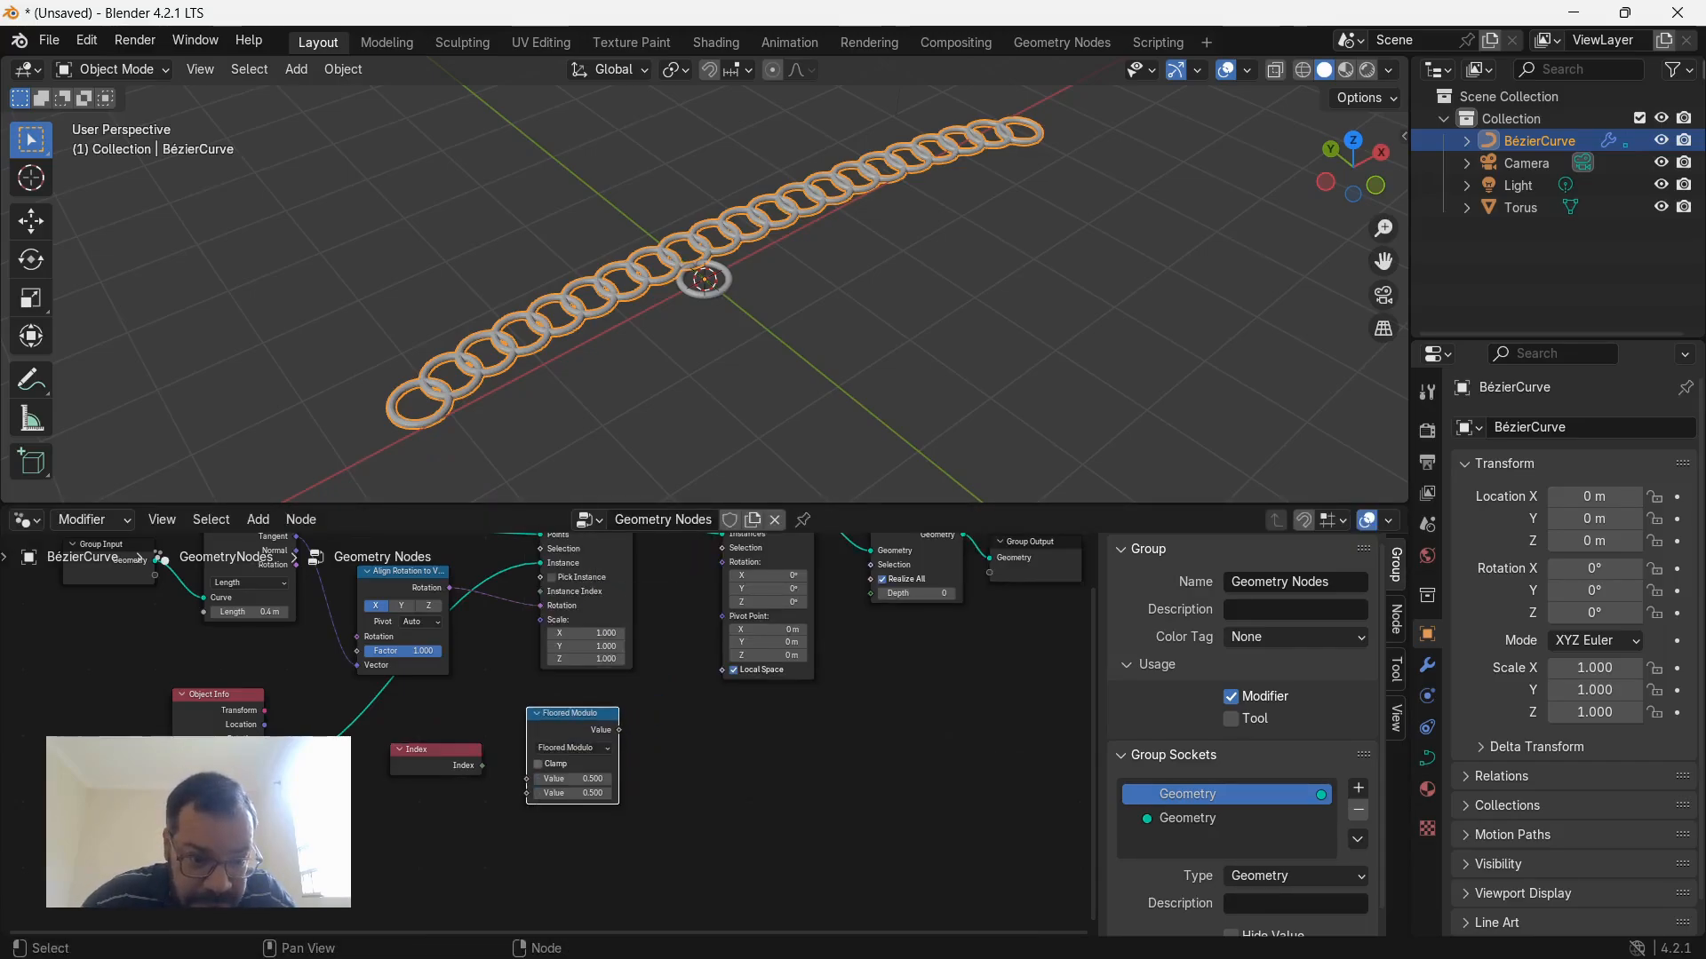
Connect Index to the first value of the Floored Modulo node and set its second value to 2.
left_click_drag(481, 765, 533, 779)
left_click(573, 793)
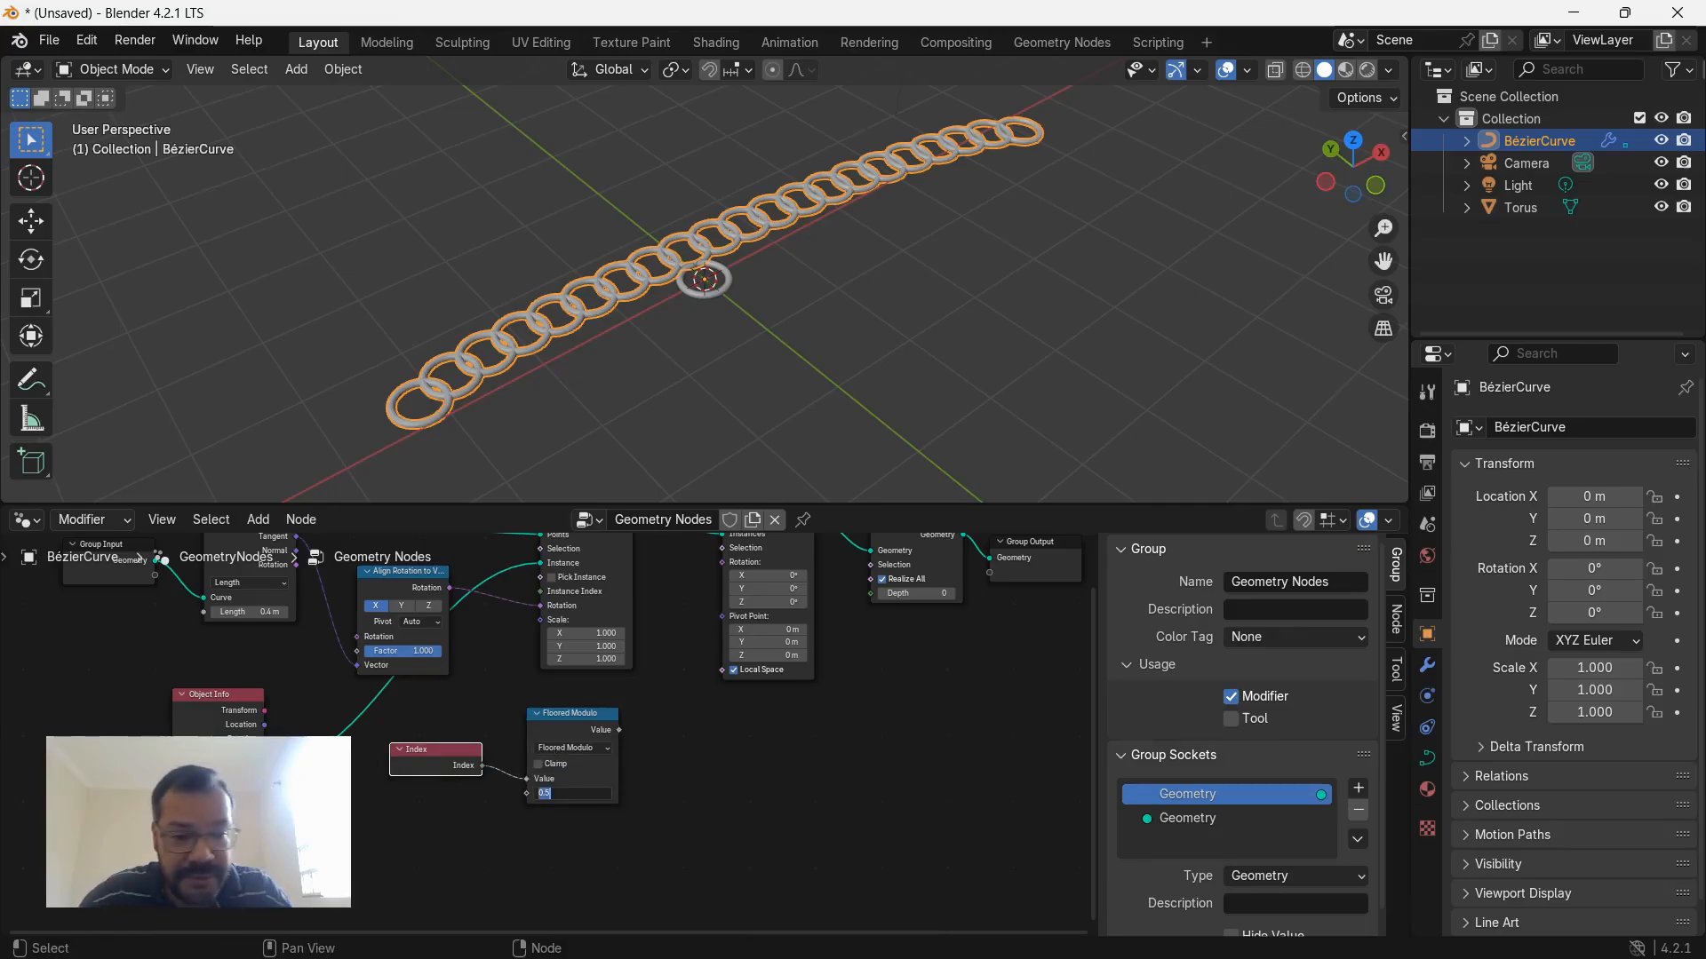
middle_click_drag(711, 790, 596, 792)
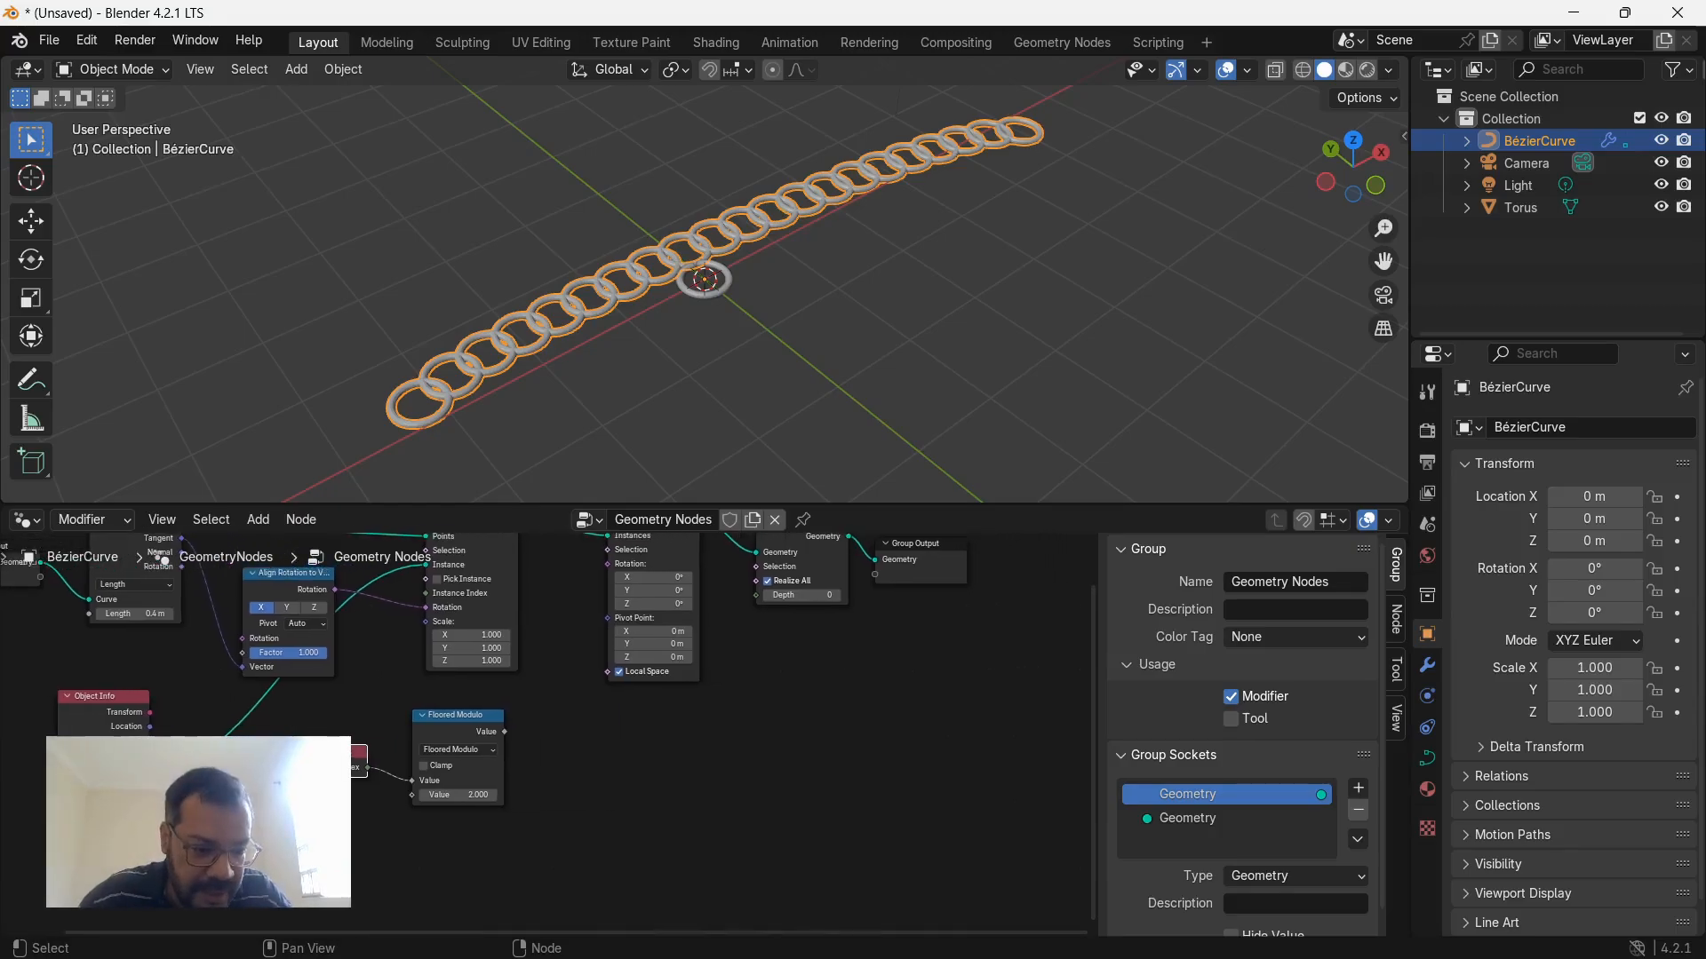
Add a Compare node beside Floored Modulo and shift it together with the Index and Floored Modulo nodes.
key("shift+a")
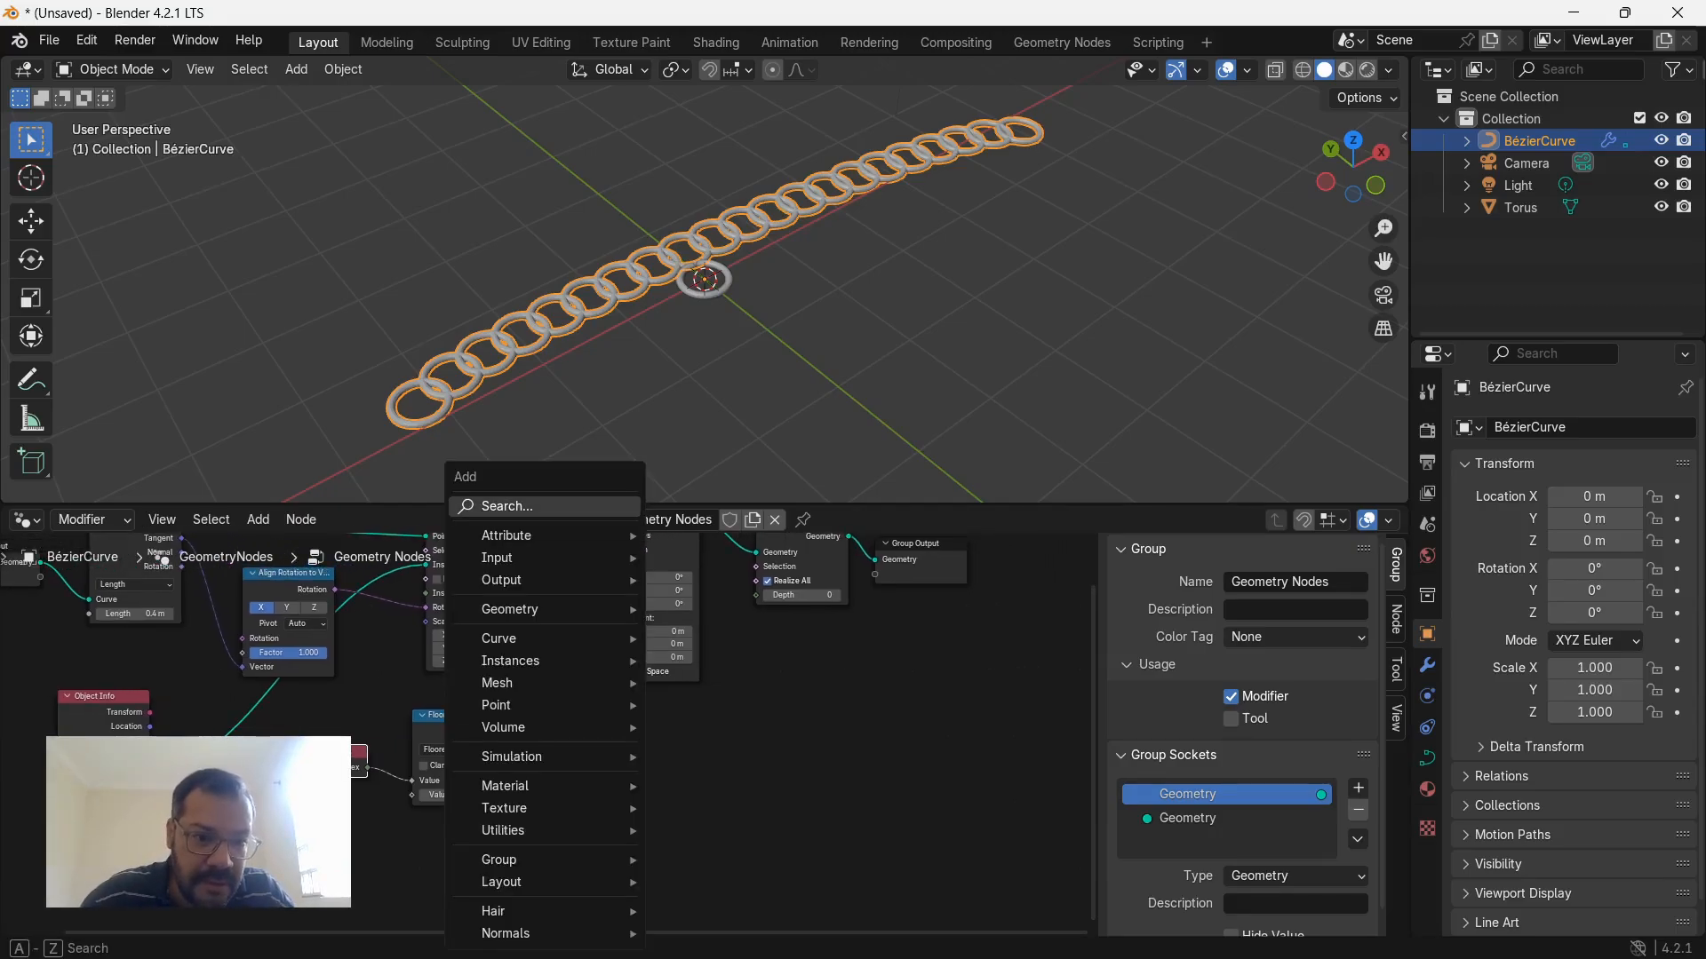
type("compa")
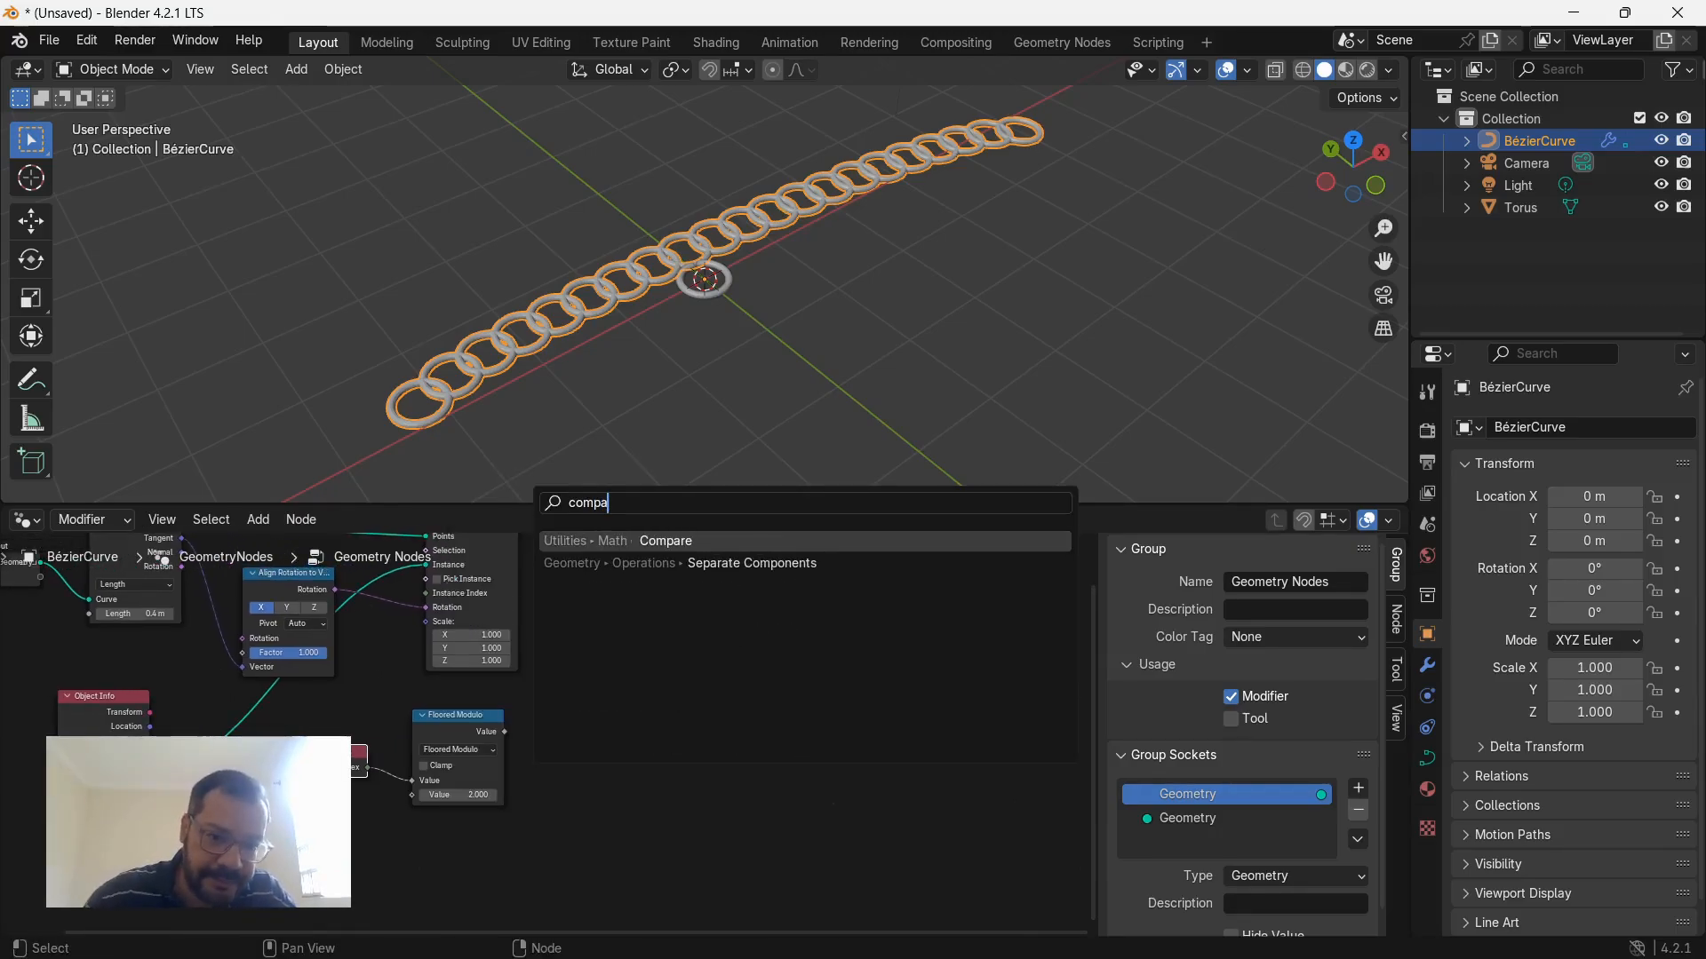
key("Return")
left_click(586, 728)
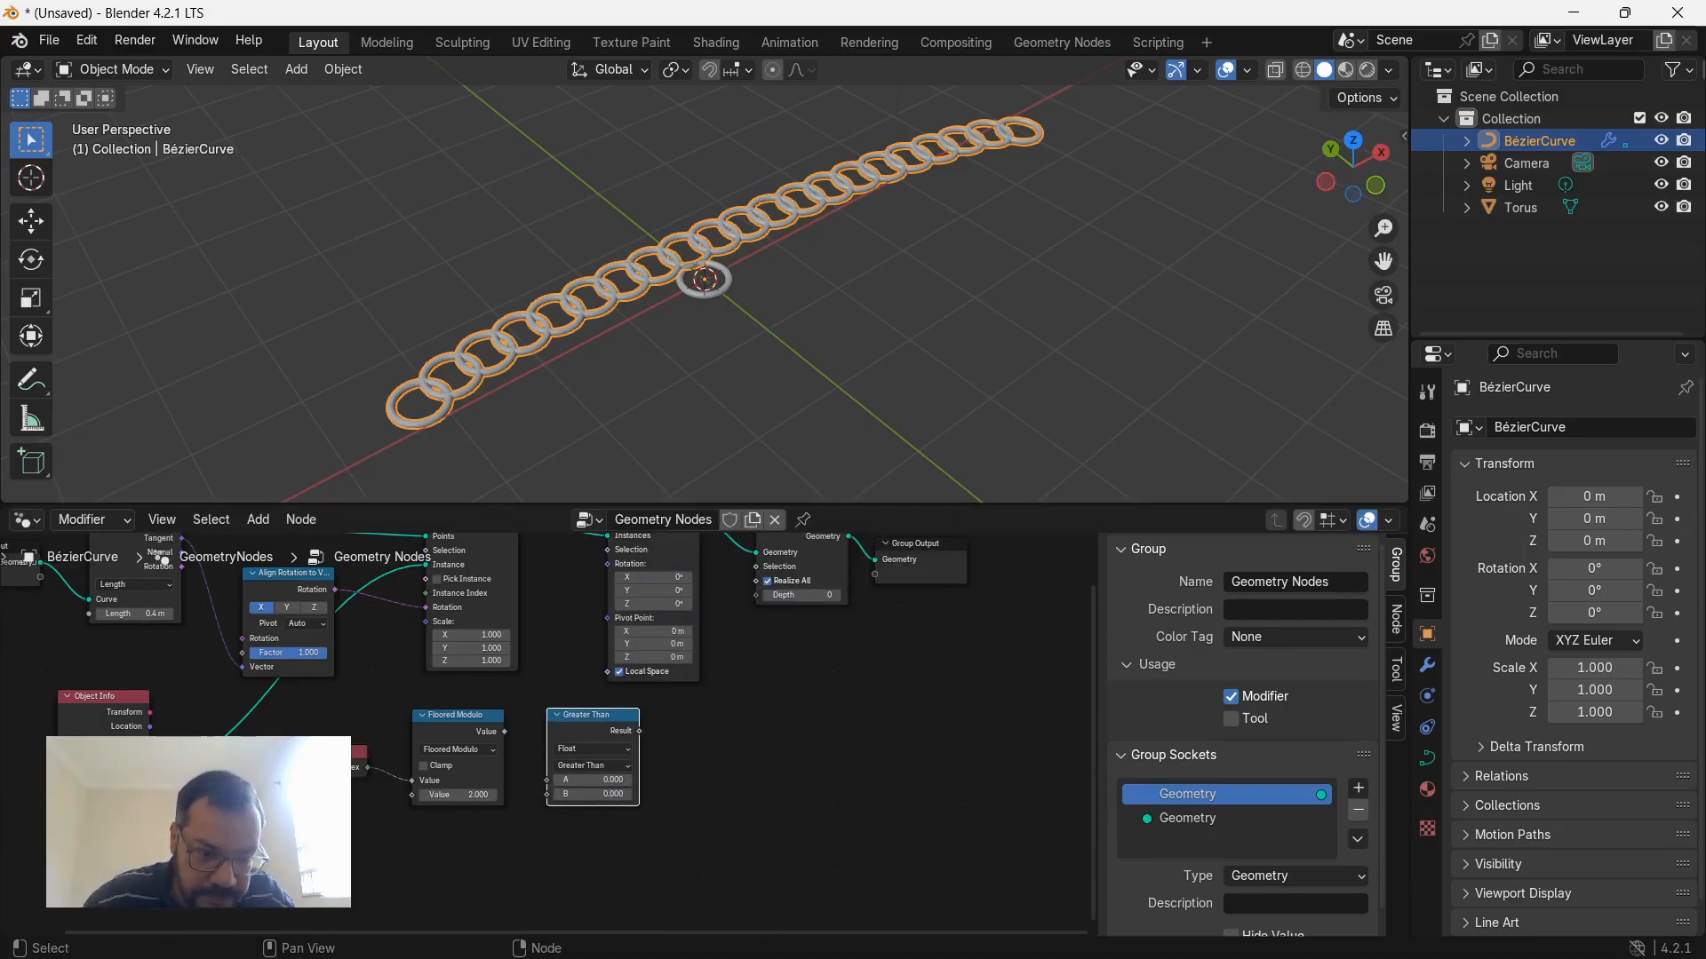
left_click_drag(283, 701, 650, 828)
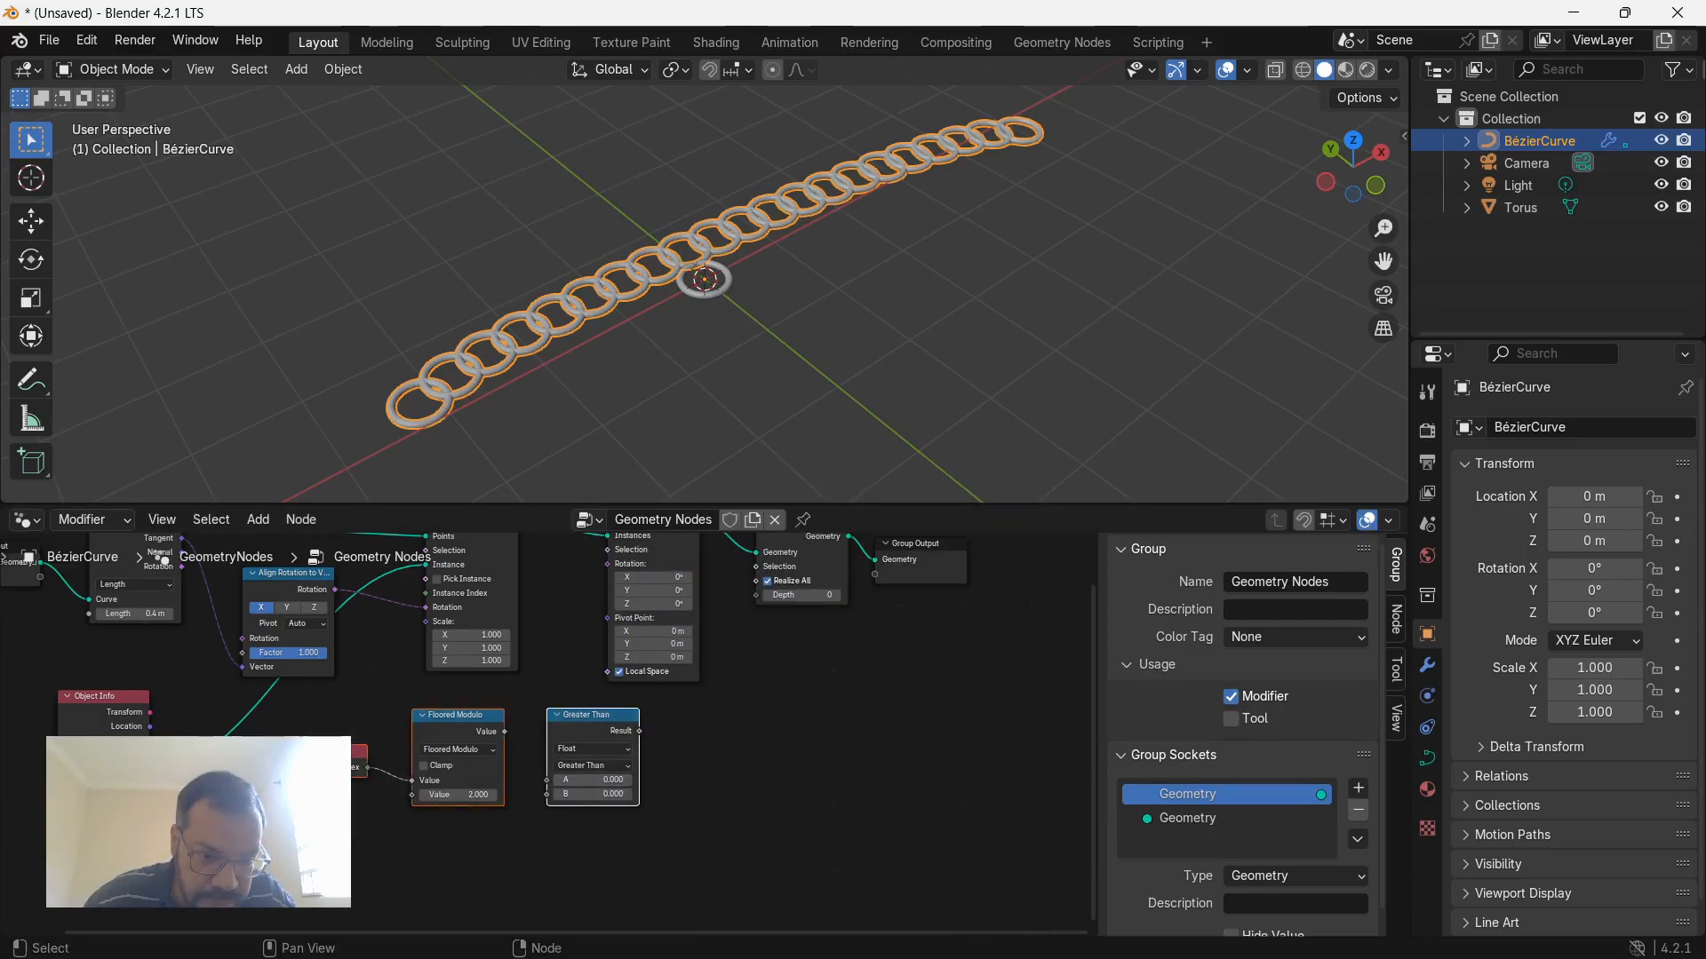
left_click_drag(606, 715, 551, 734)
scroll(550, 734, "up", 8)
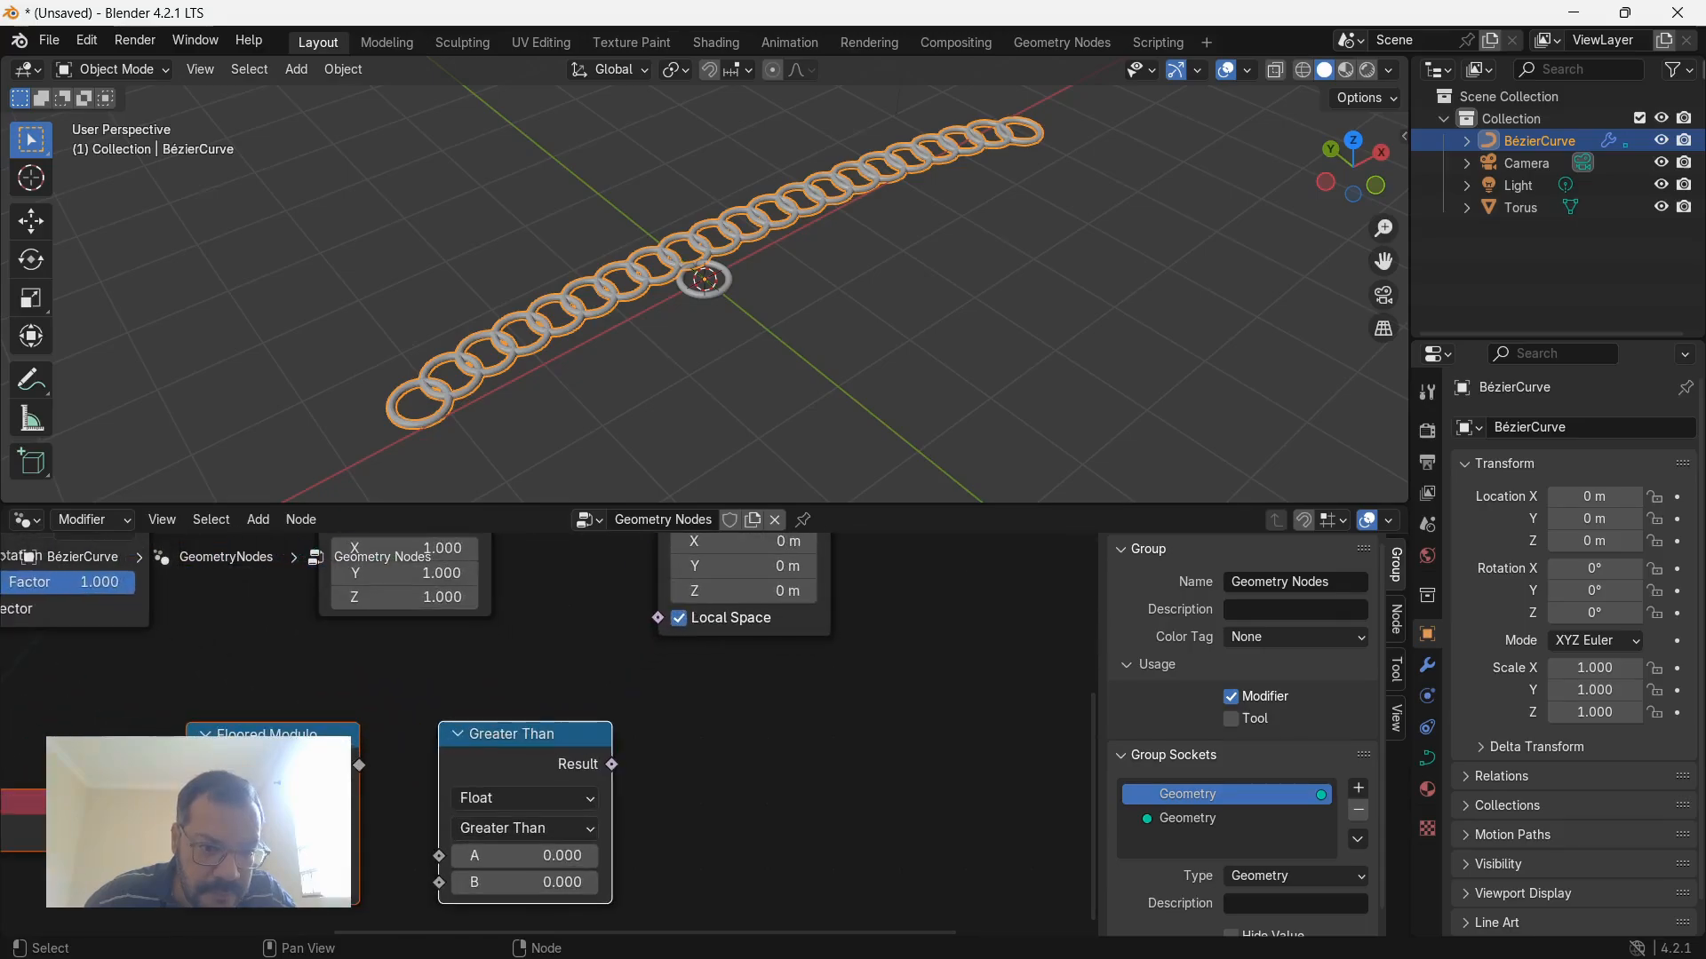
middle_click_drag(551, 734, 731, 647)
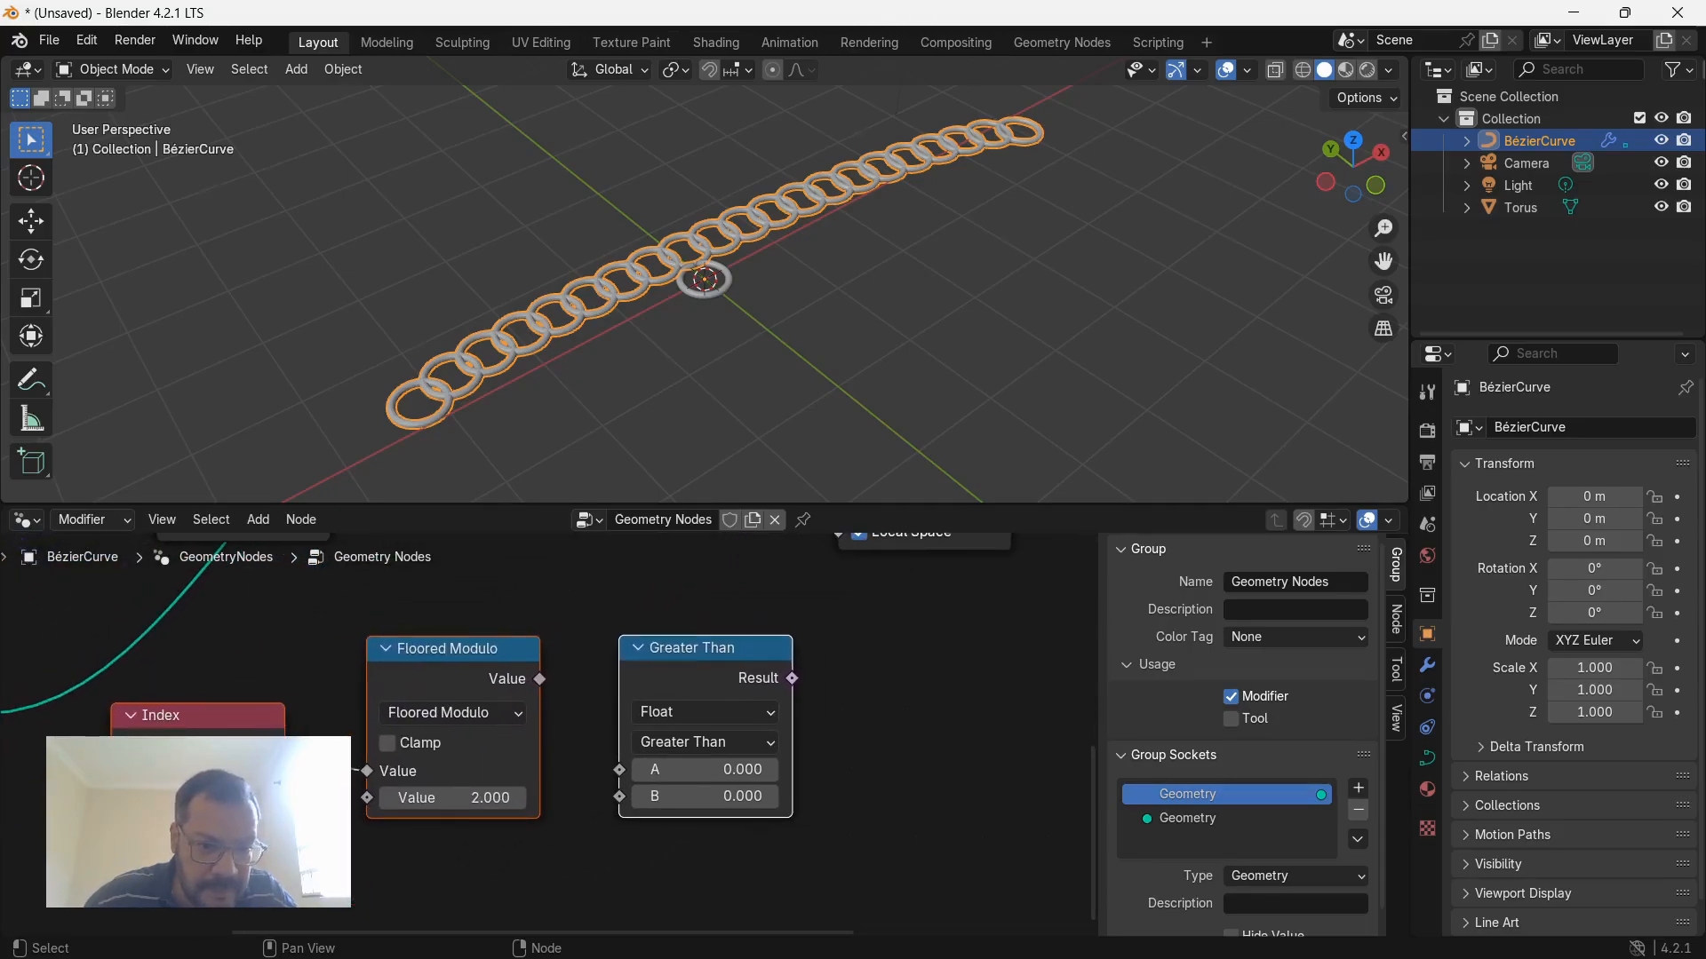
Connect the Floored Modulo value to input A of the Compare node and set the comparison to Equal.
left_click_drag(539, 679, 619, 769)
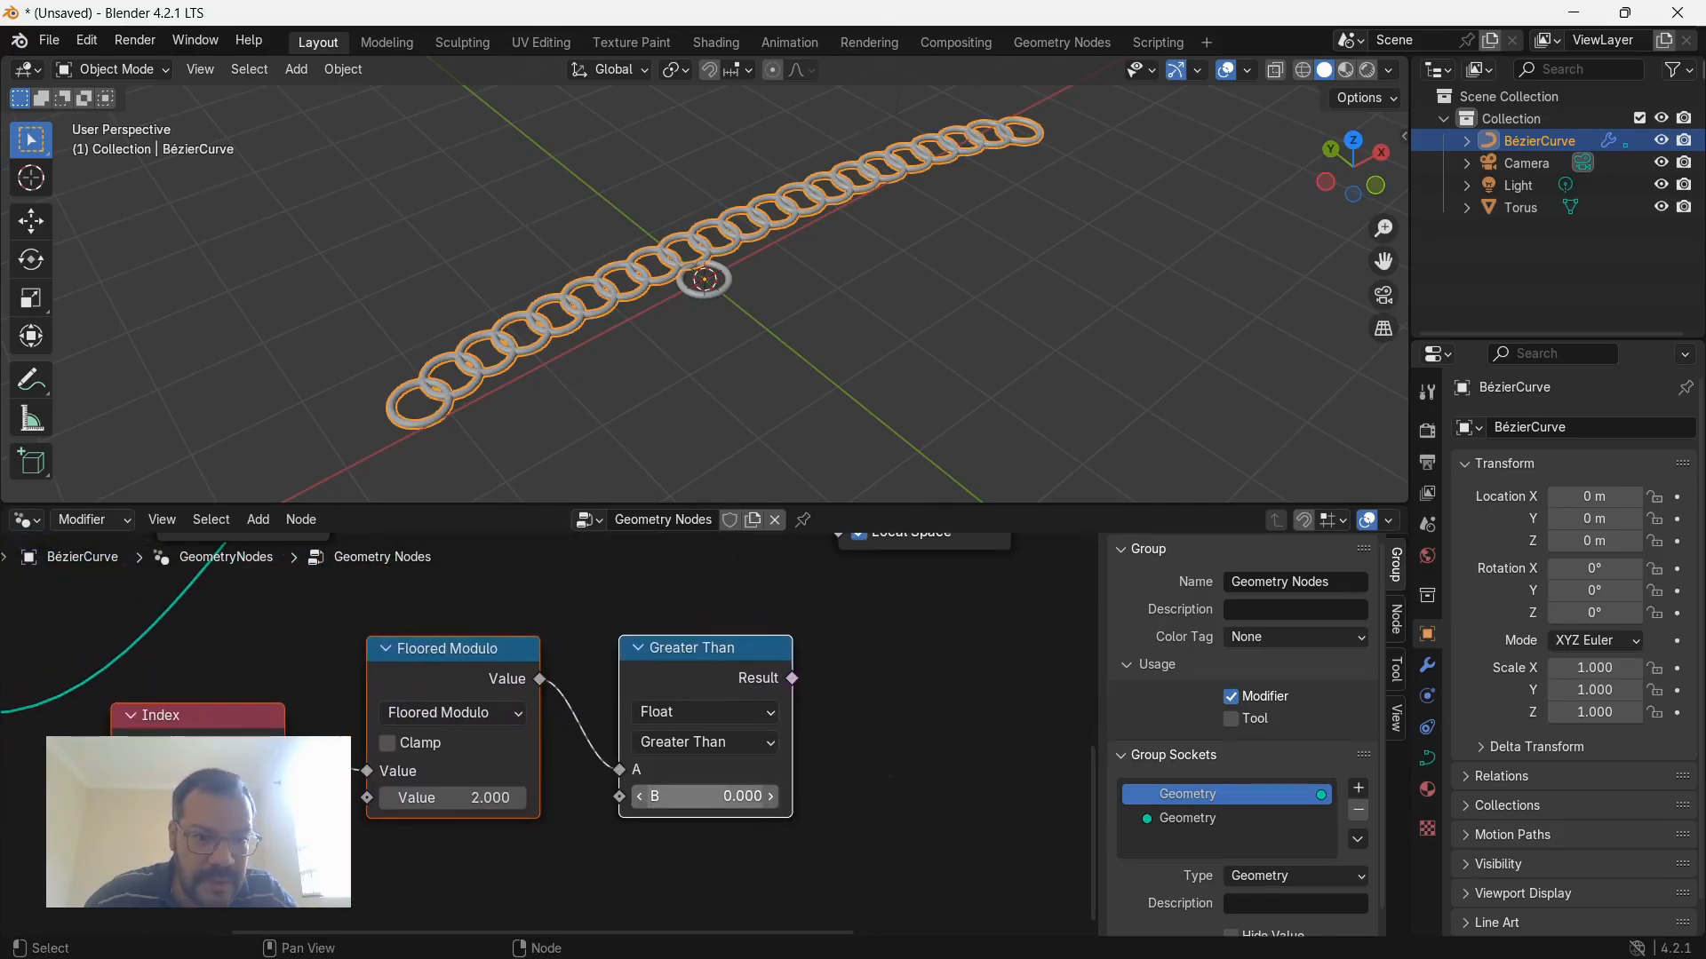
left_click(707, 742)
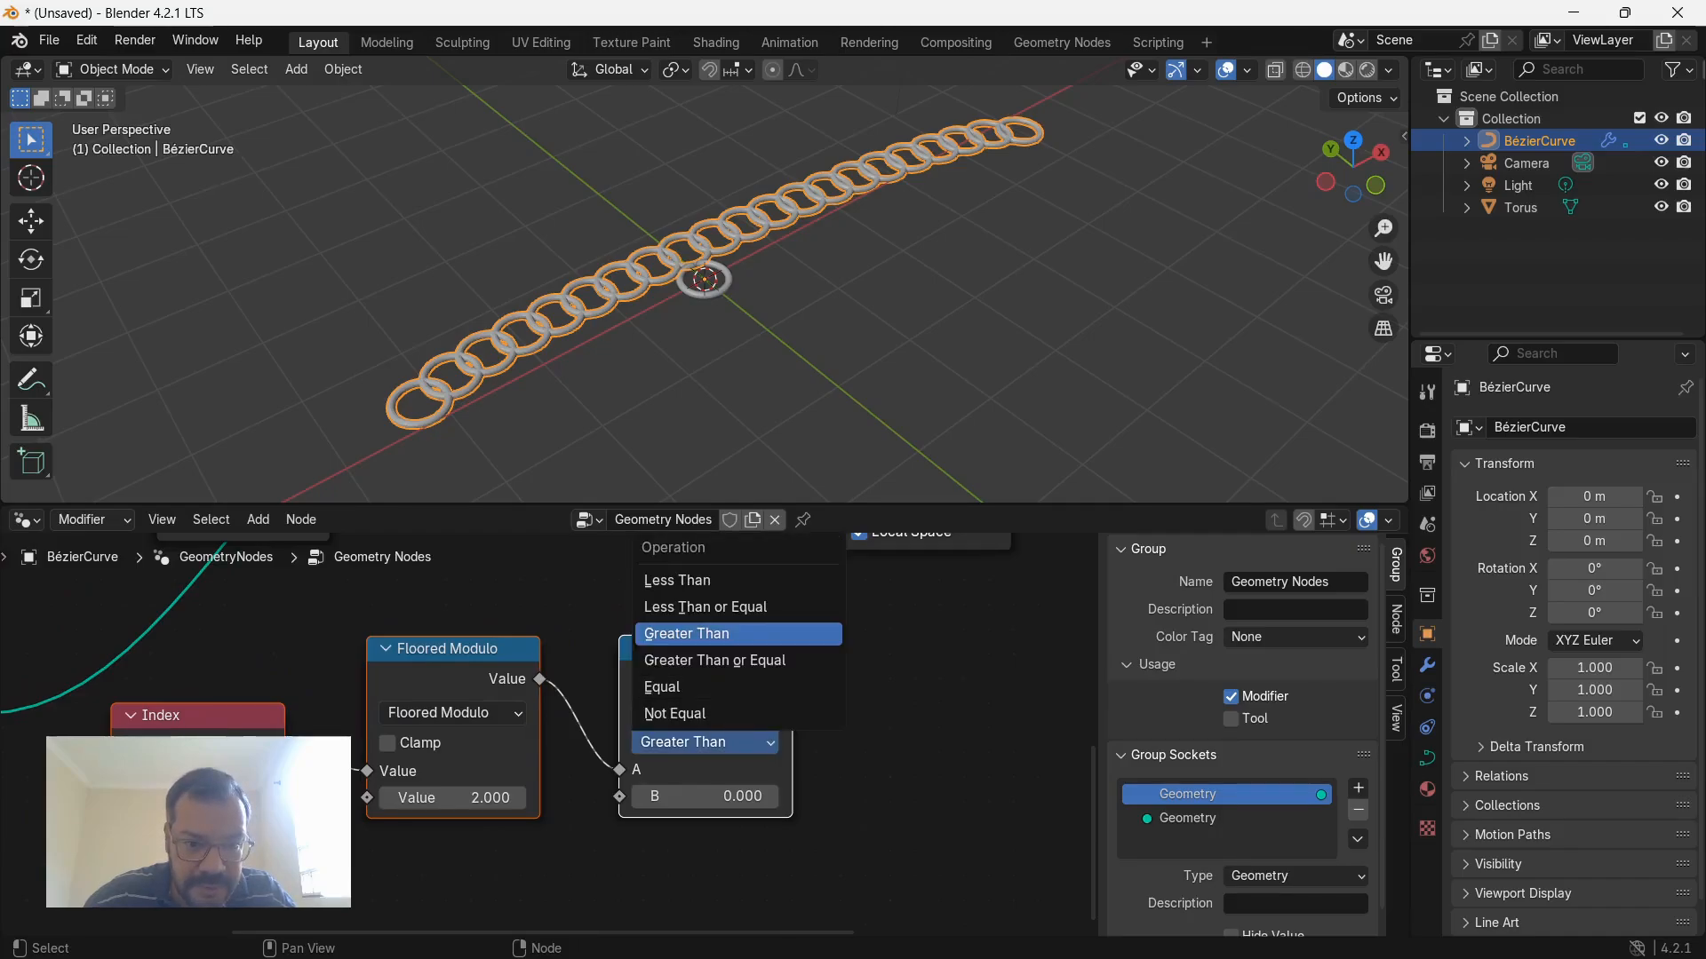
left_click(693, 687)
Connect the Equal node's result to the Selection of Rotate Instances and shift Rotate Instances slightly toward Realize Instances.
scroll(541, 734, "down", 6)
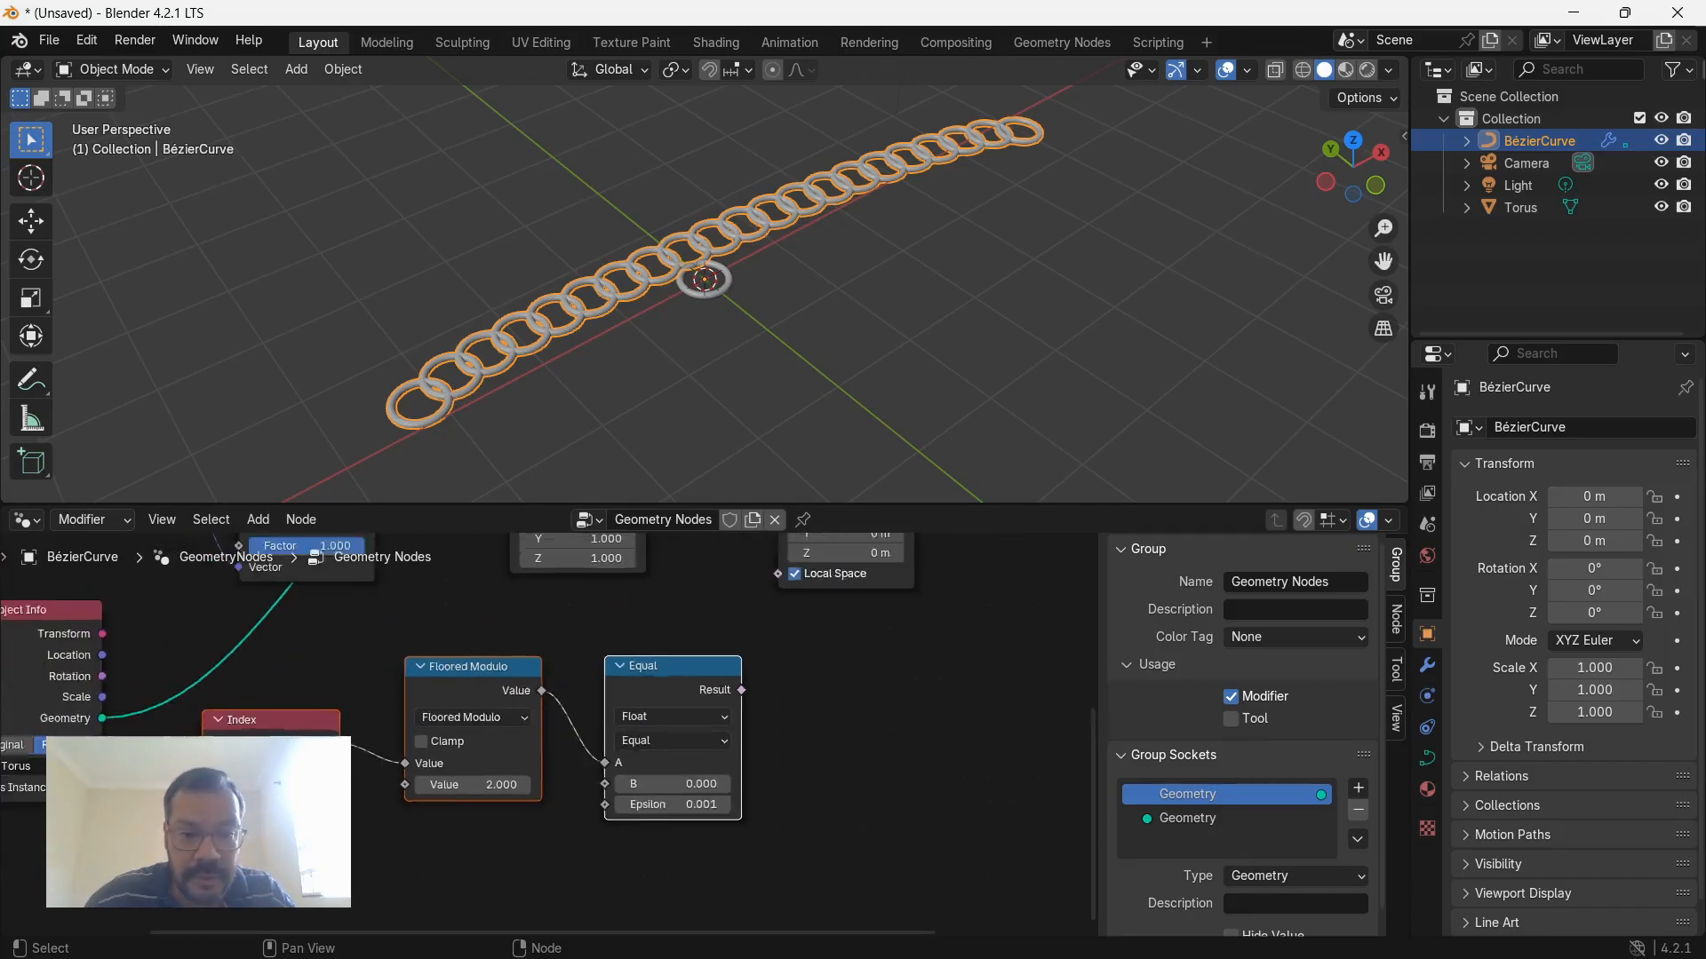
middle_click_drag(542, 734, 430, 905)
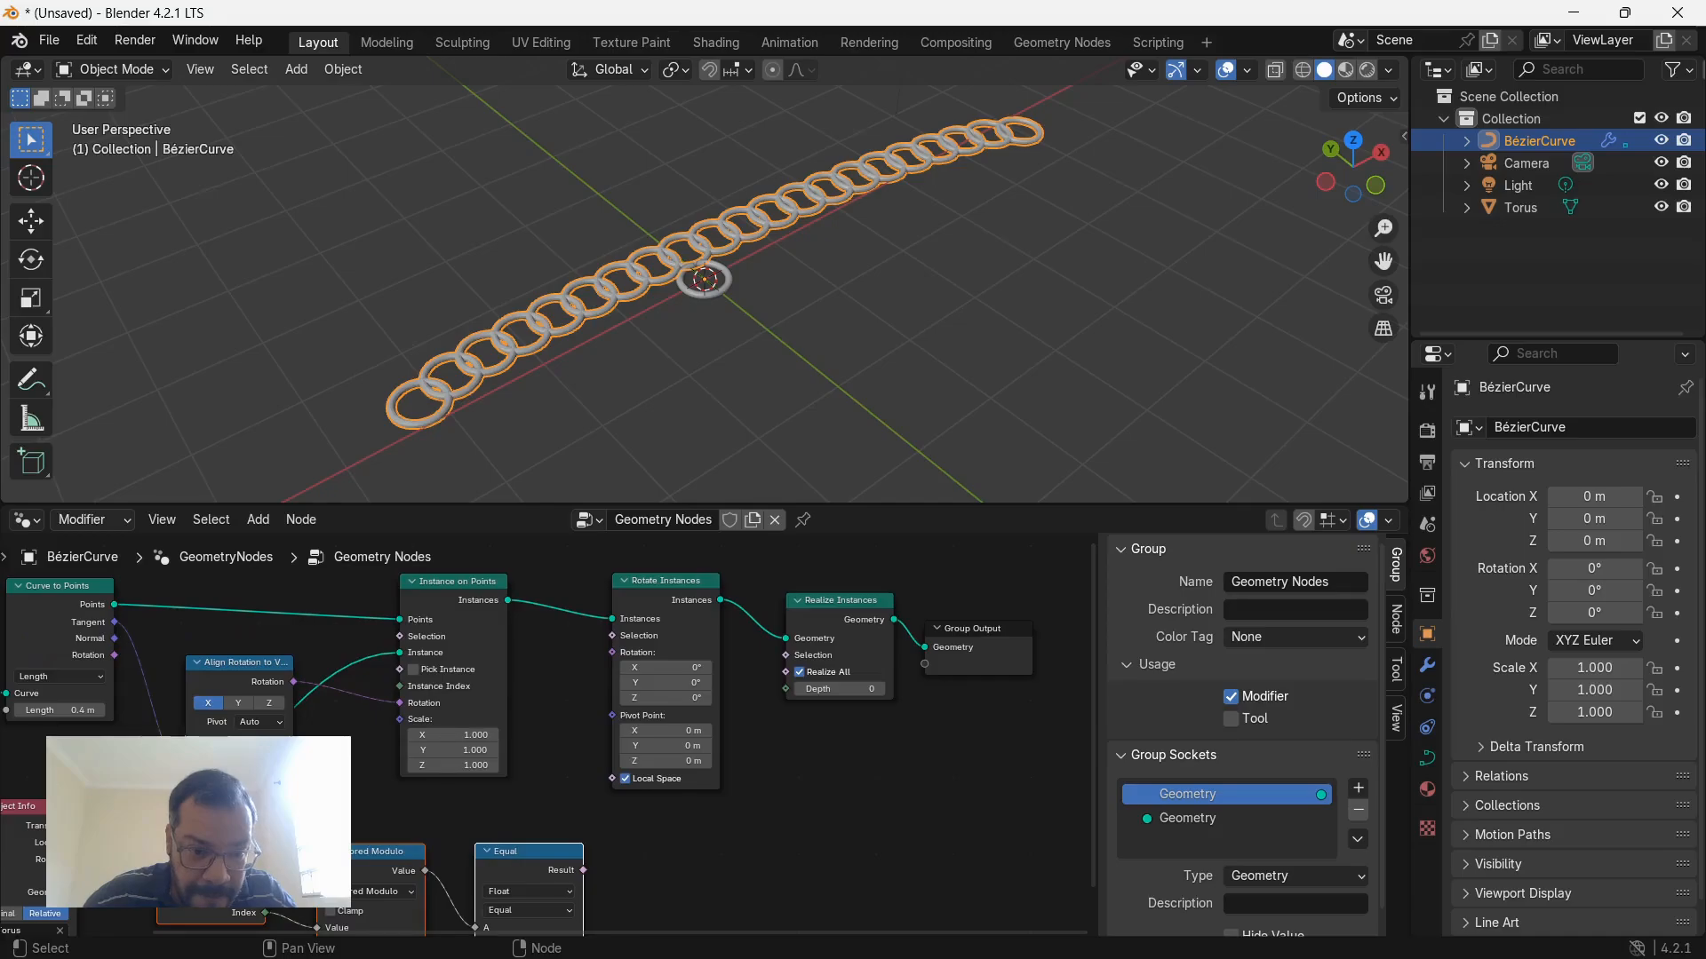
left_click_drag(583, 870, 612, 636)
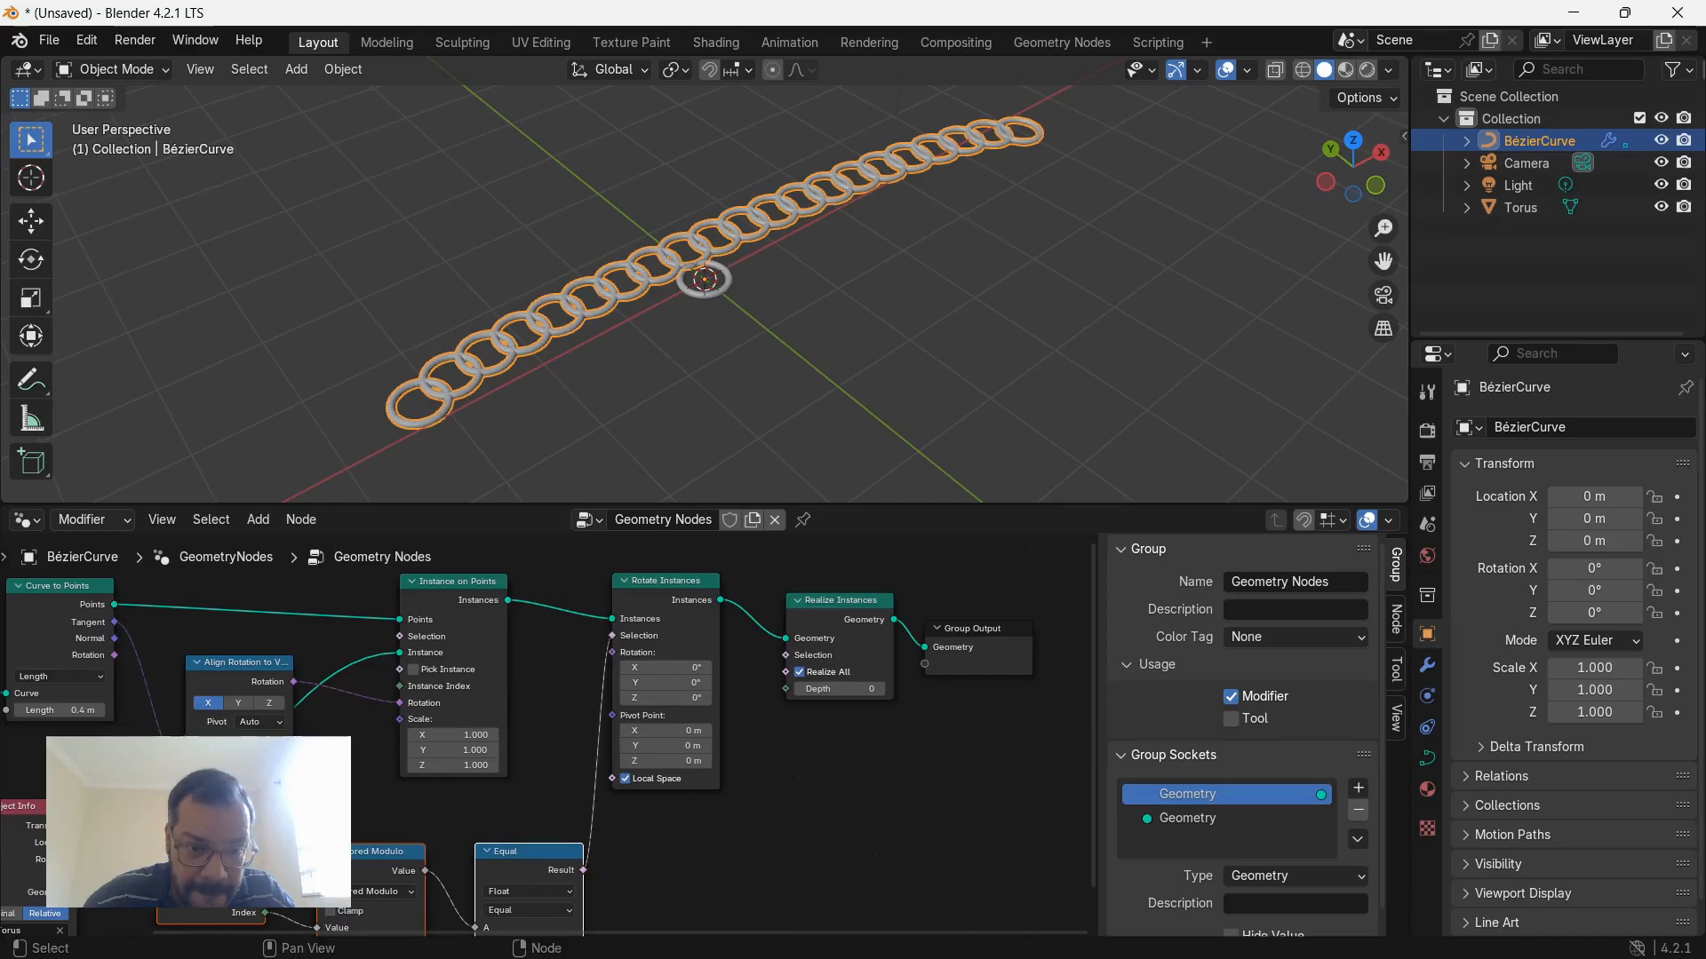
left_click_drag(666, 581, 697, 582)
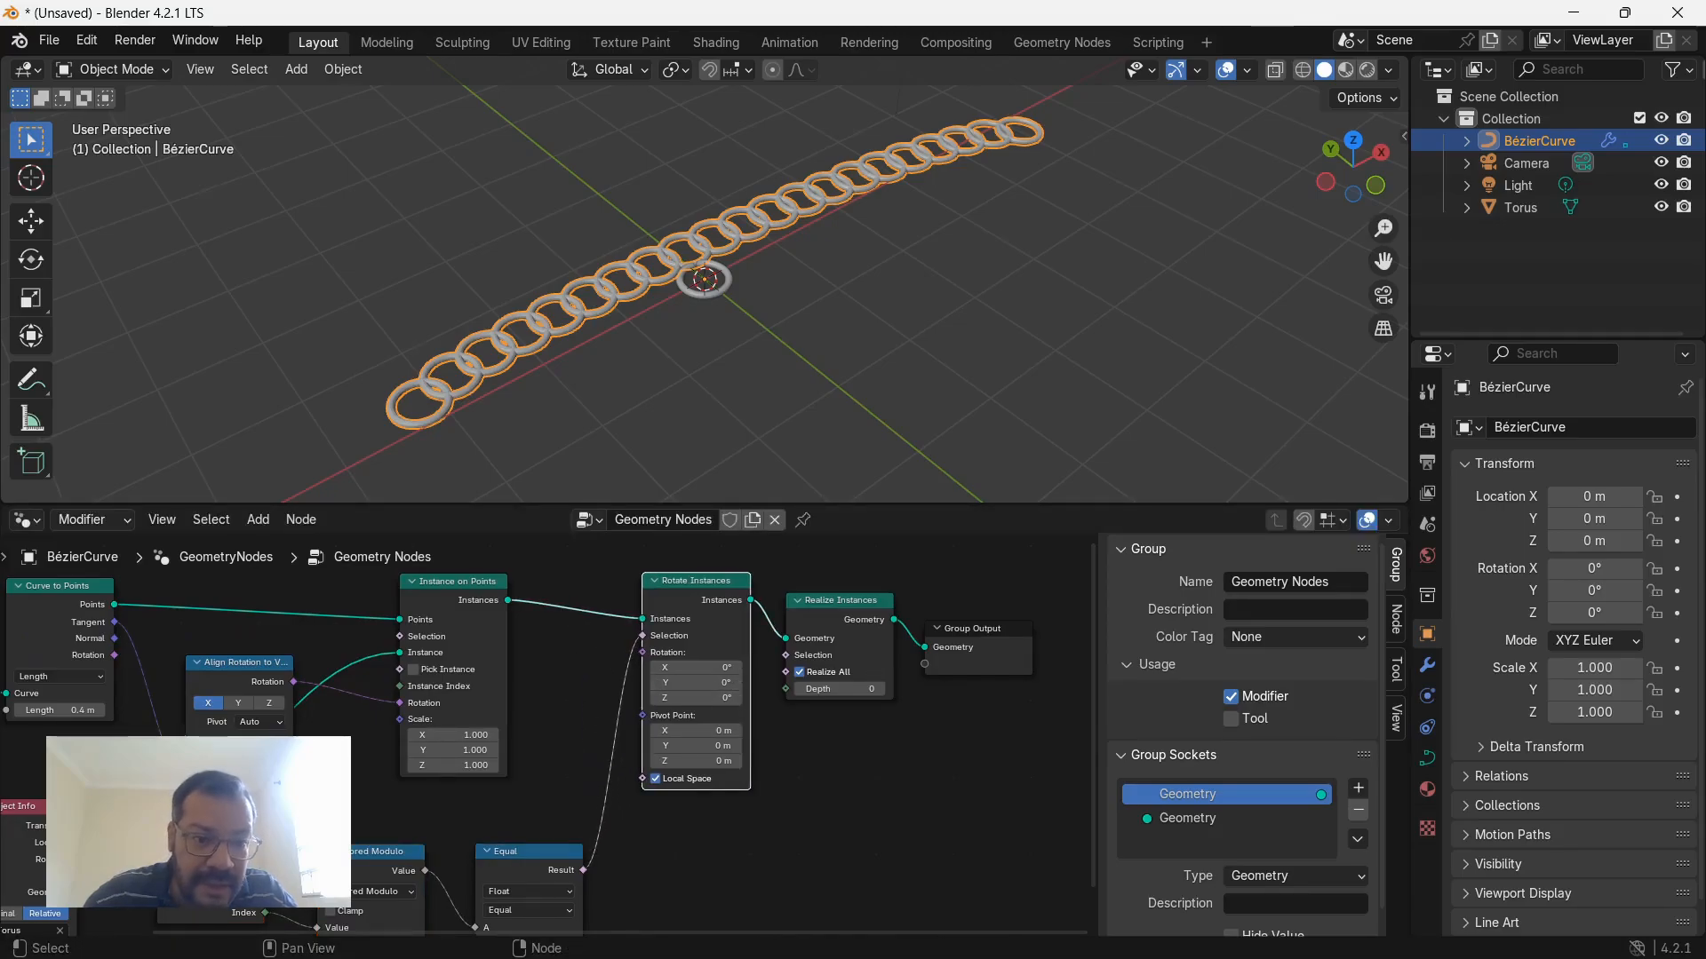
Set the X rotation of the Rotate Instances node to 90° to turn every other link.
middle_click_drag(733, 709, 667, 686)
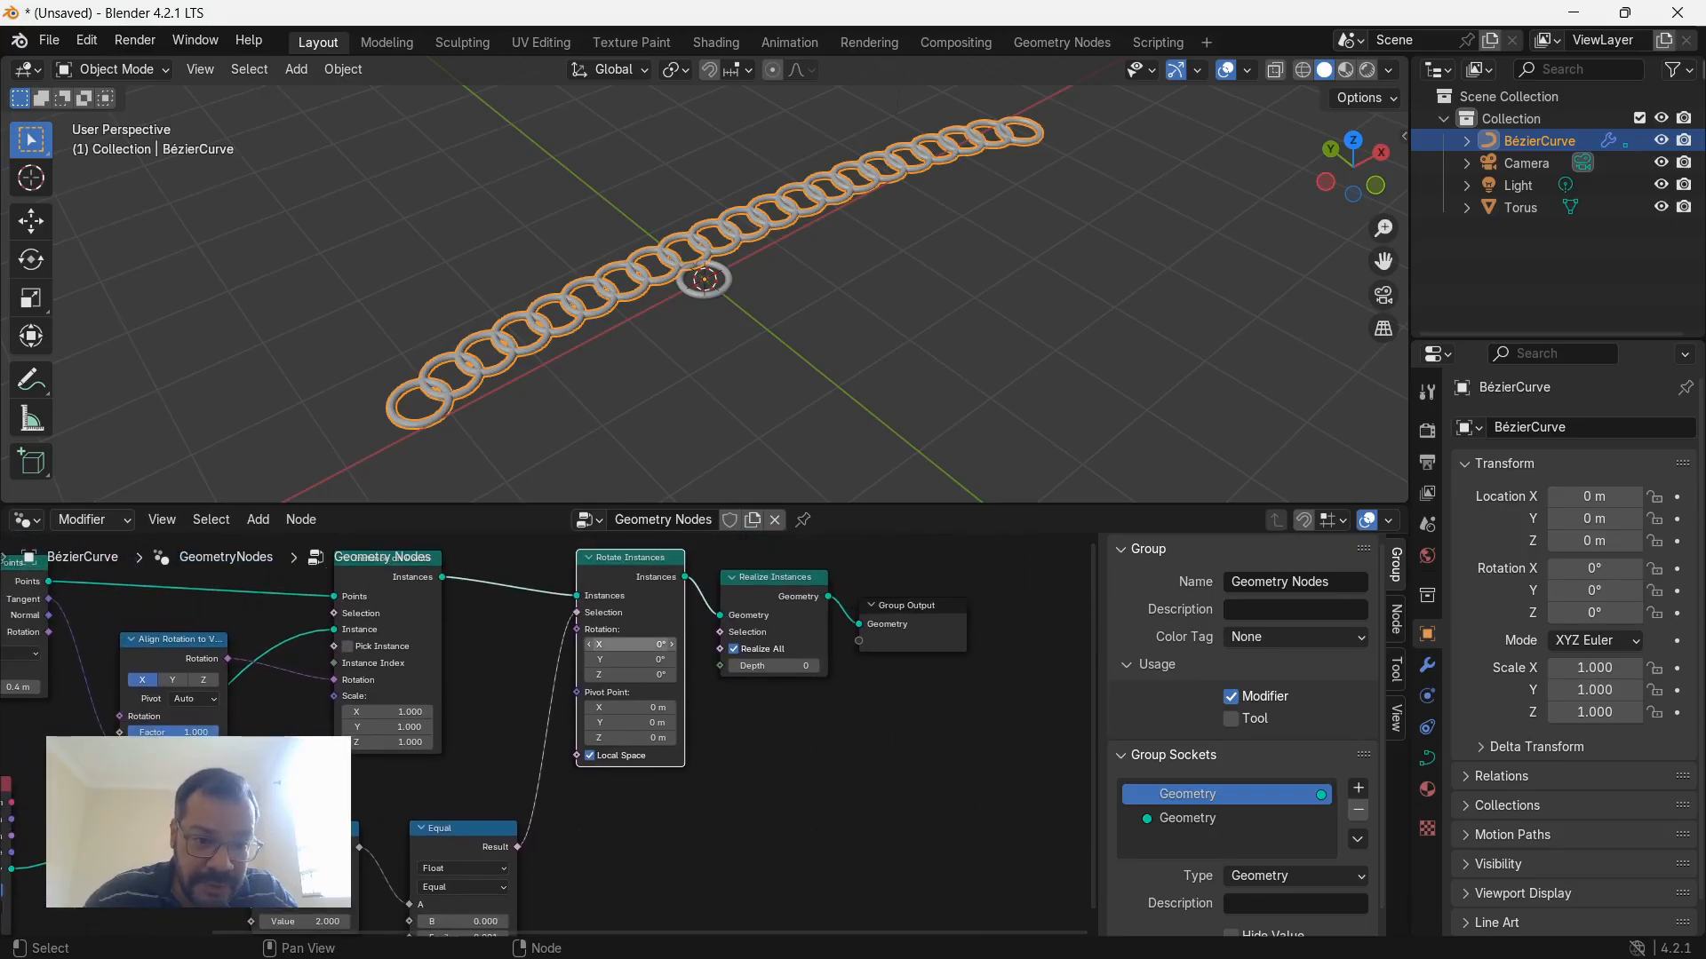
left_click_drag(630, 645, 724, 645)
left_click(630, 645)
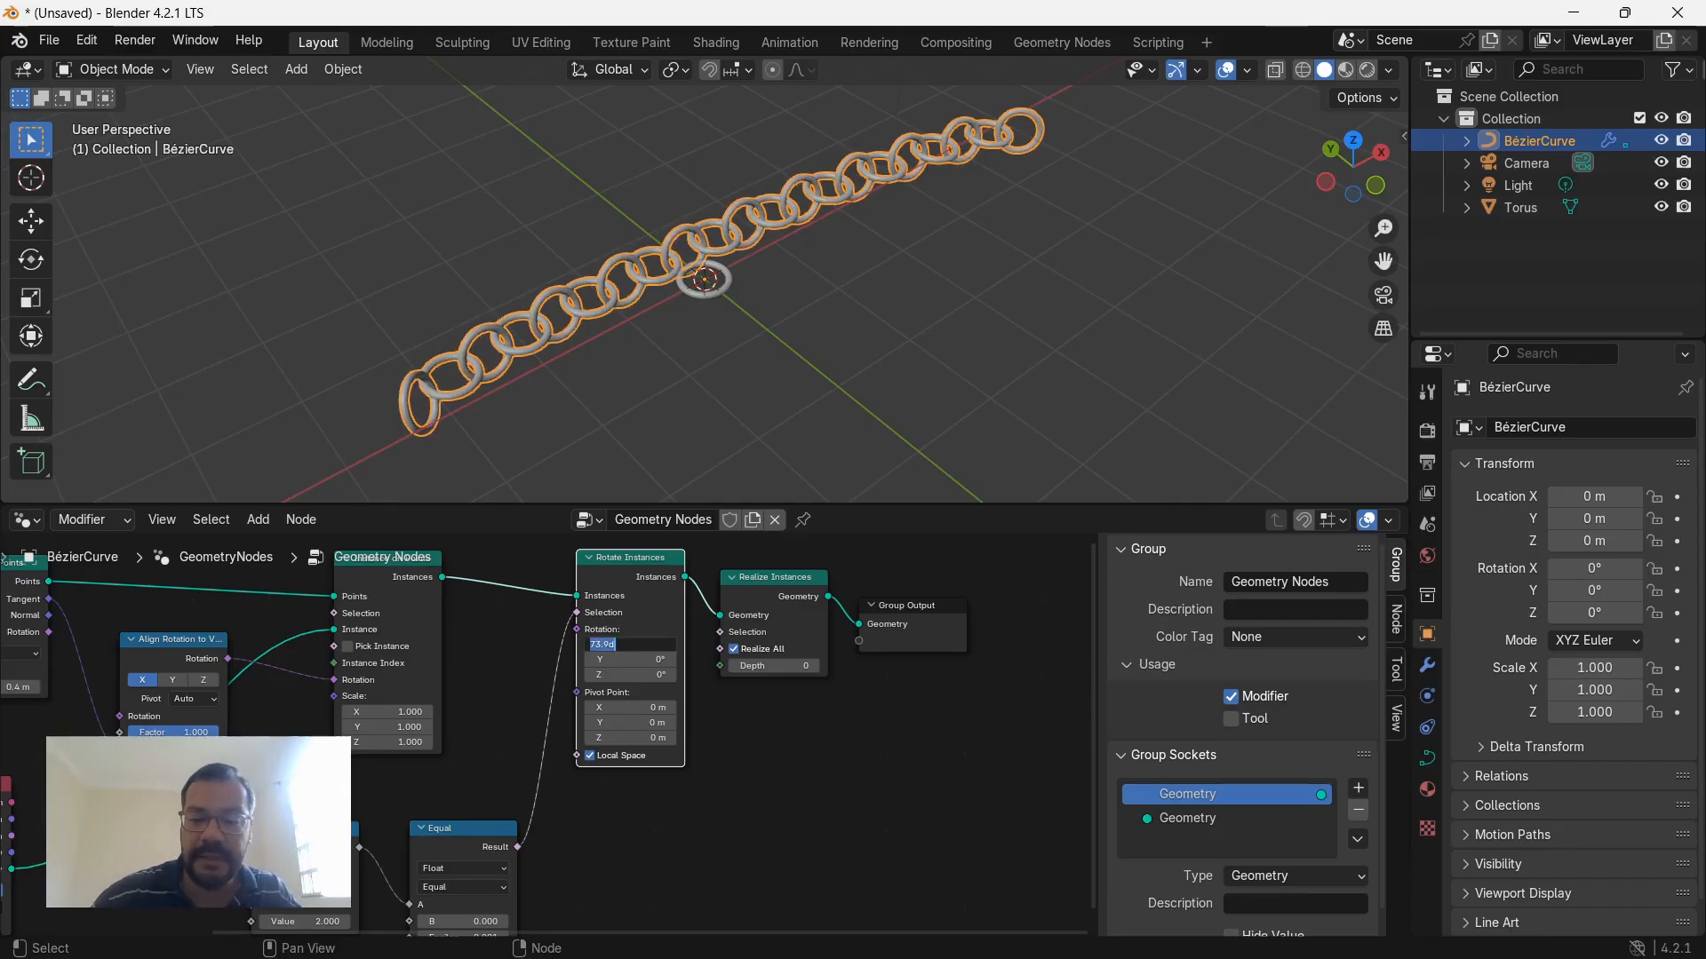
key("Return")
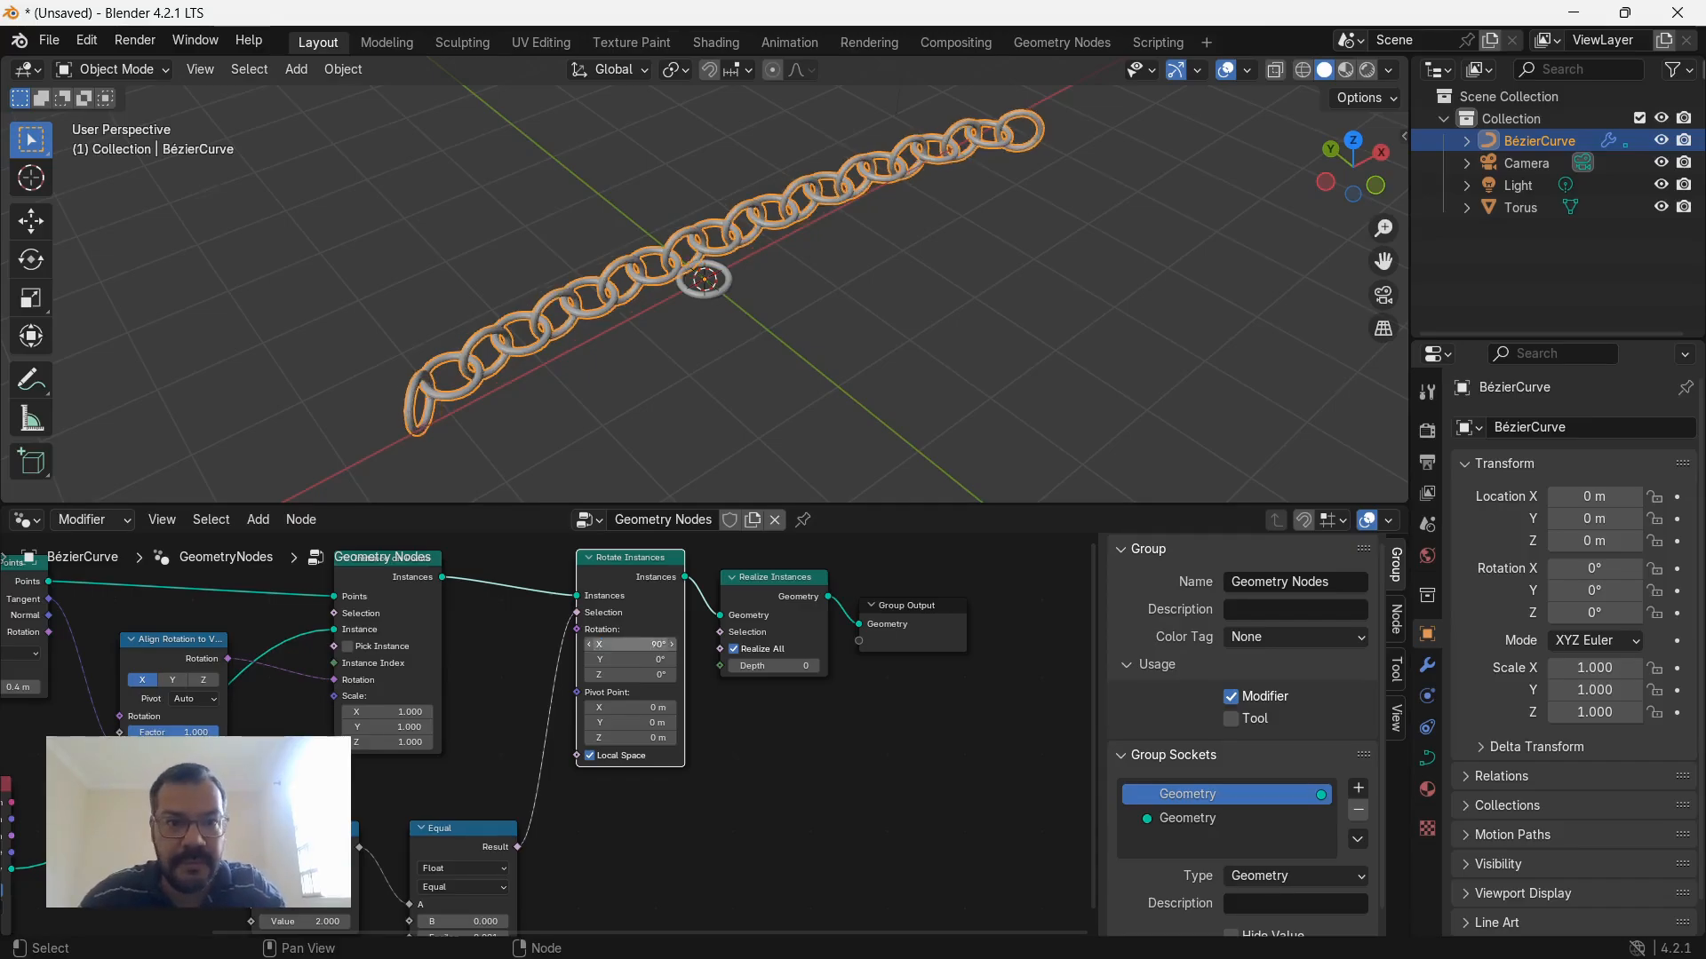
Set the Length of the Curve to Points node to 0.3 m so the links sit closer together.
middle_click_drag(710, 311, 753, 268)
scroll(707, 280, "up", 2)
scroll(707, 281, "up", 3)
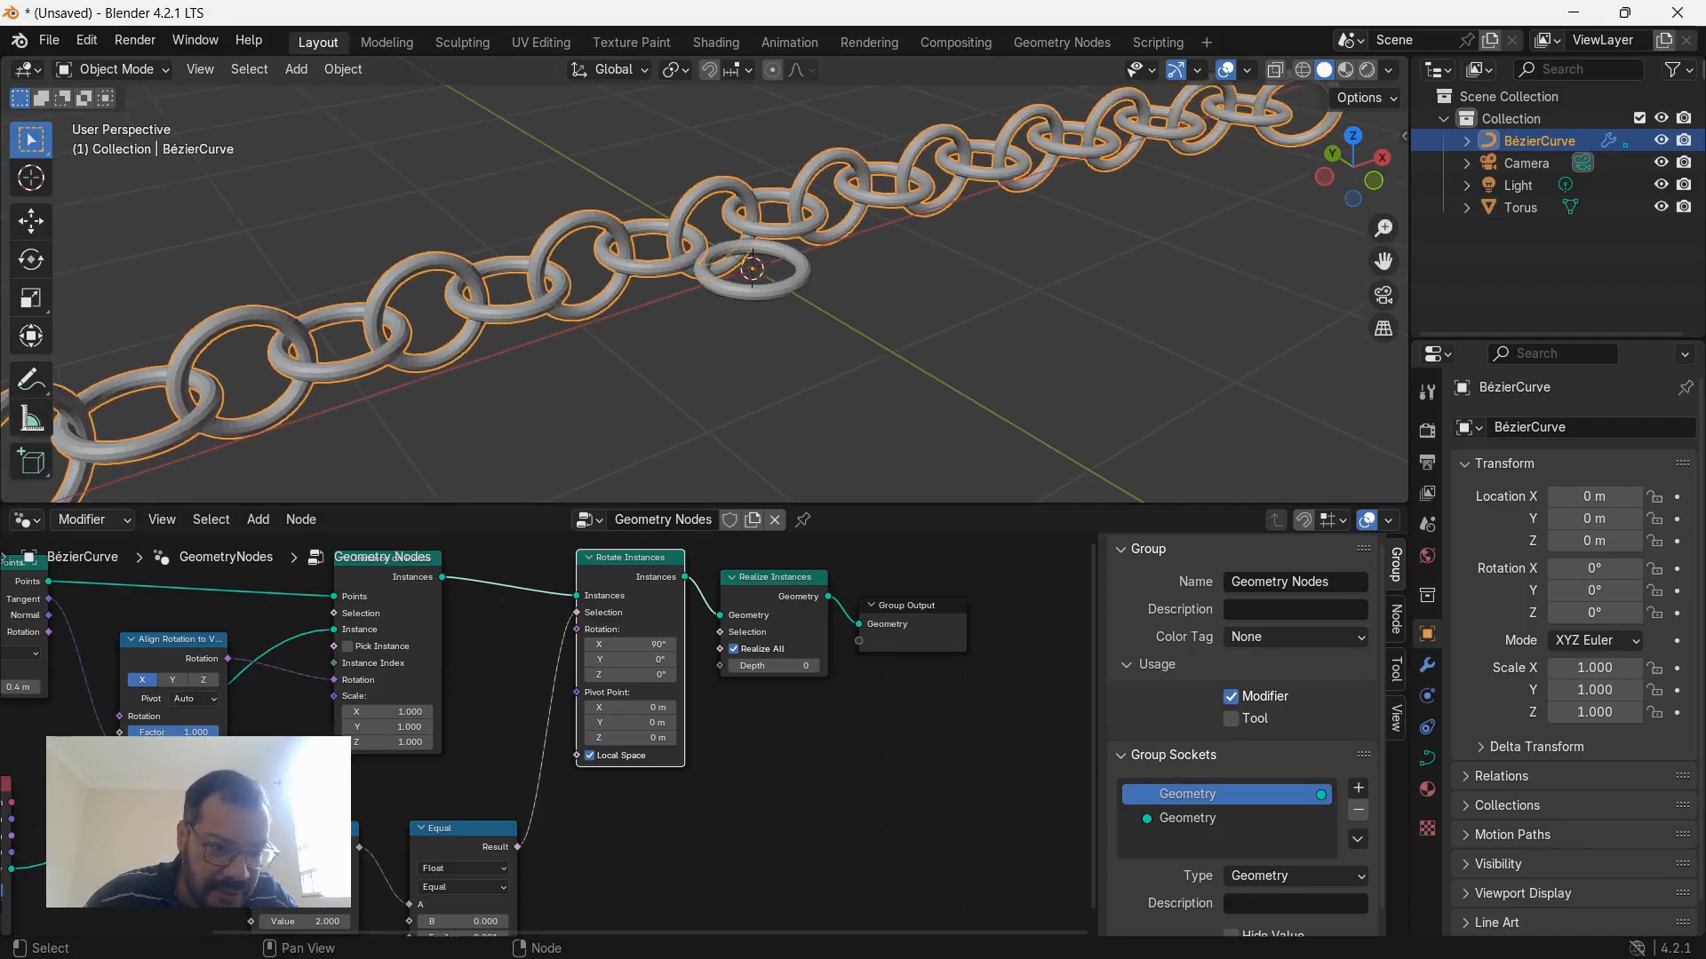
middle_click_drag(533, 711, 804, 741)
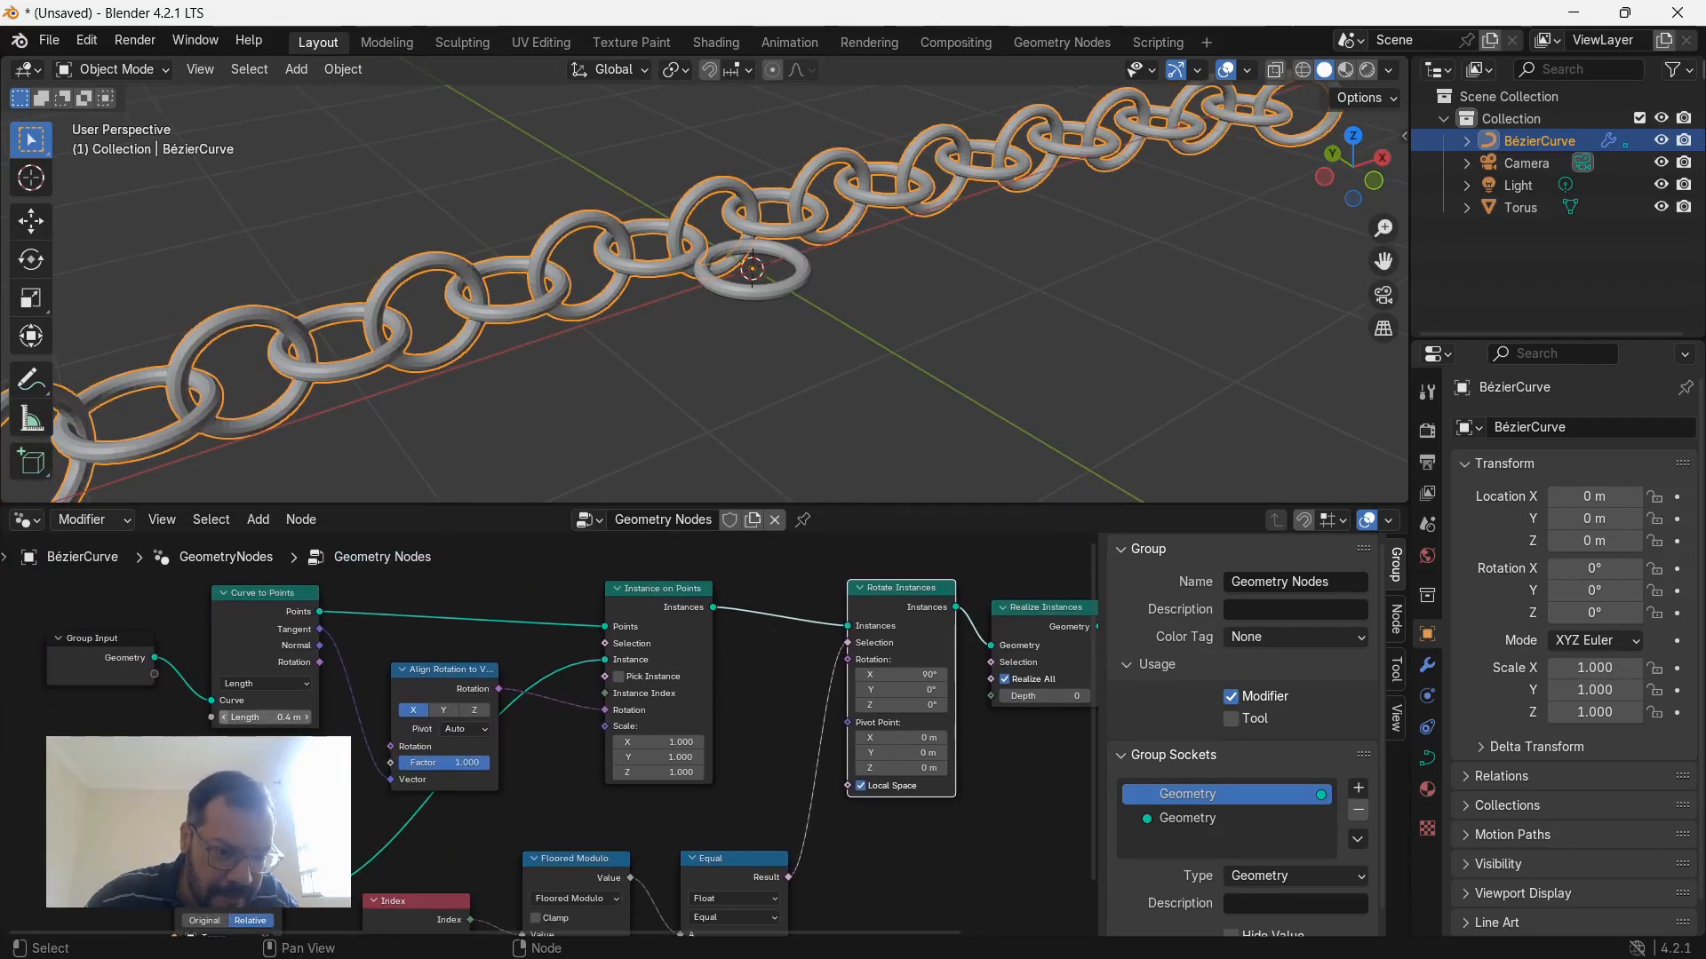
left_click(225, 717)
scroll(702, 284, "down", 3)
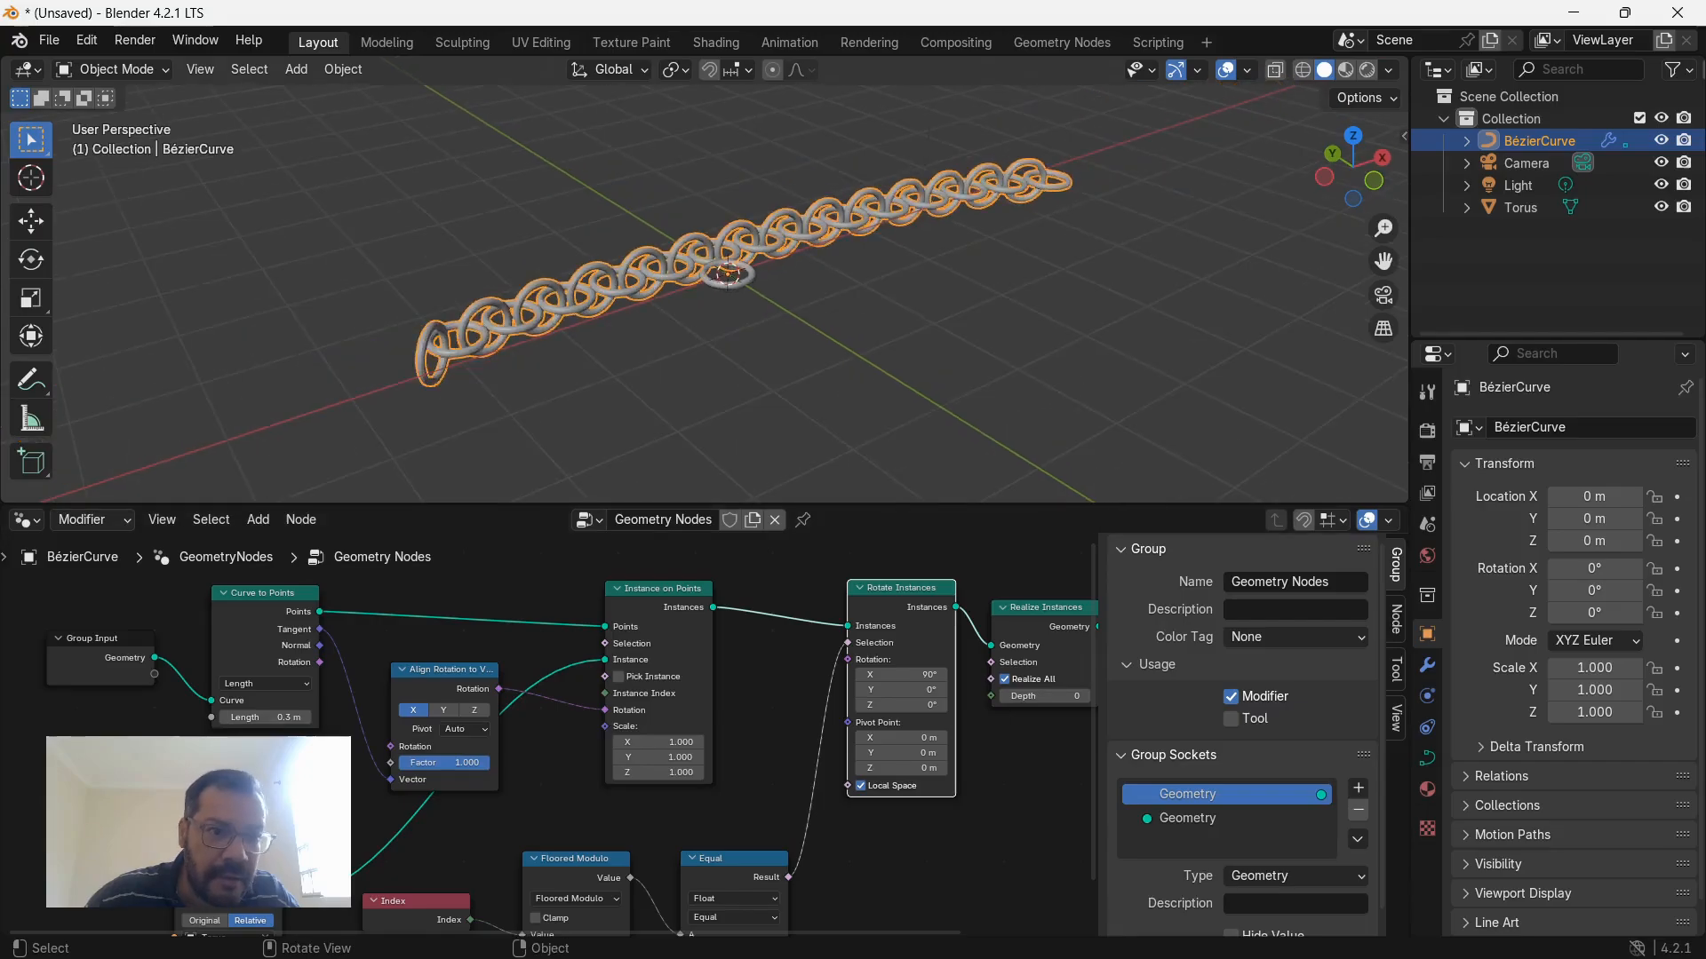
Hide the original Torus in the viewport and make the BézierCurve chain the active object again.
middle_click_drag(852, 294, 755, 289)
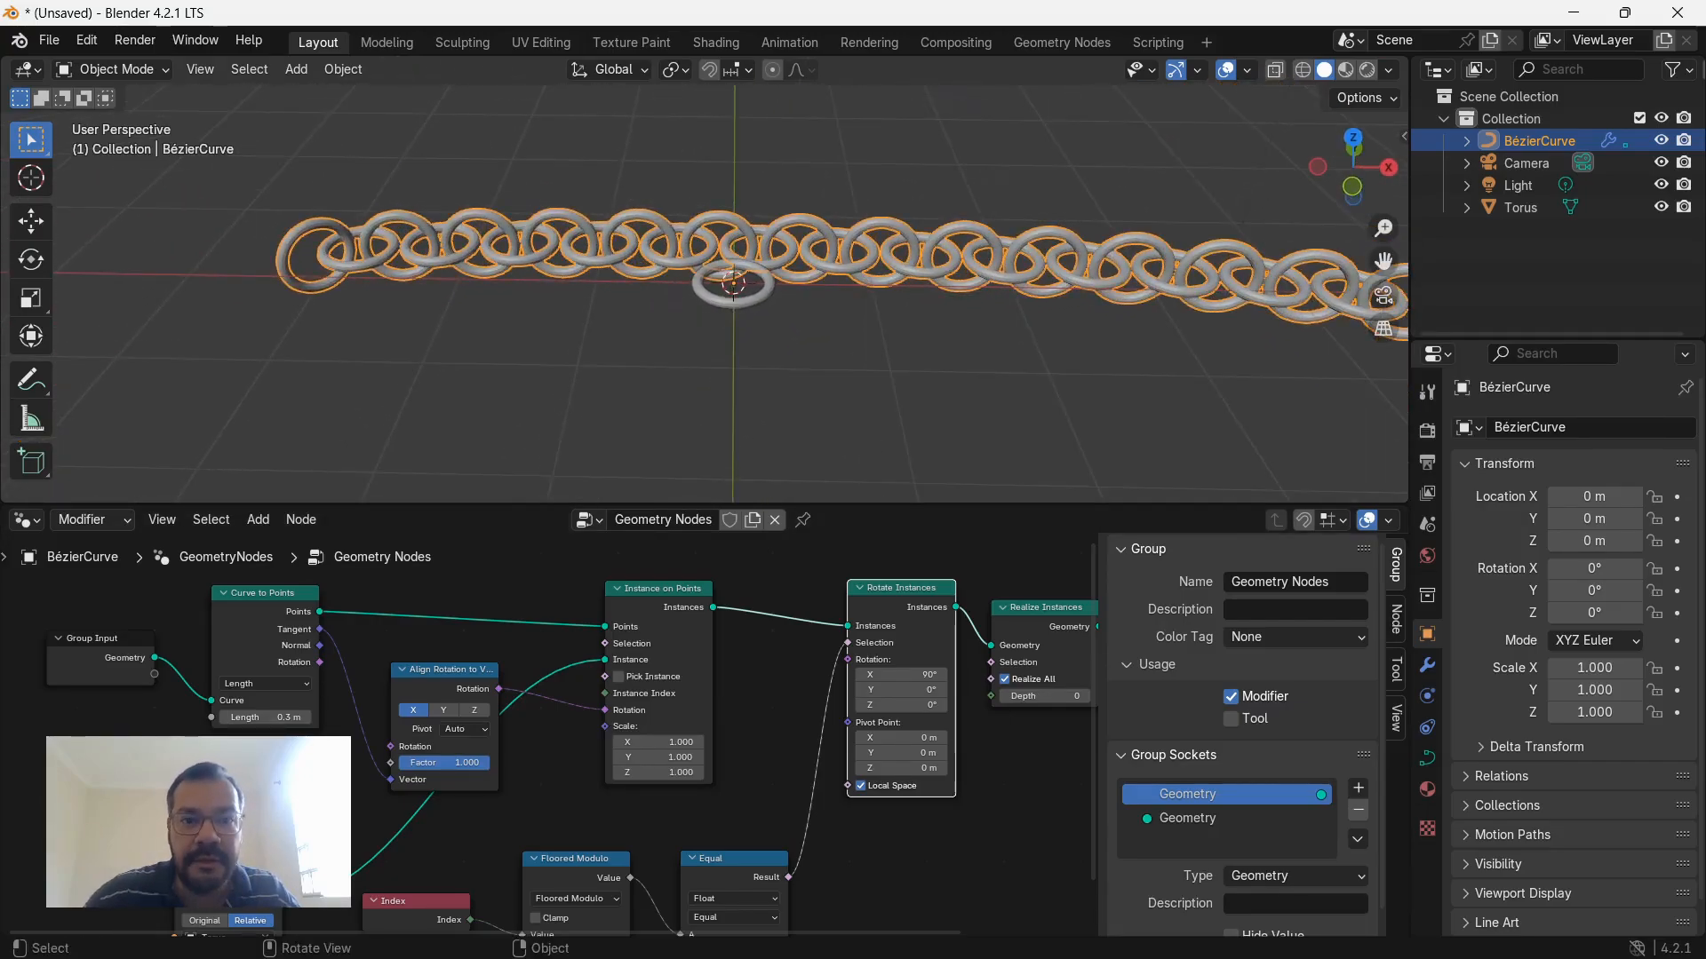
scroll(755, 289, "down", 1)
left_click(753, 288)
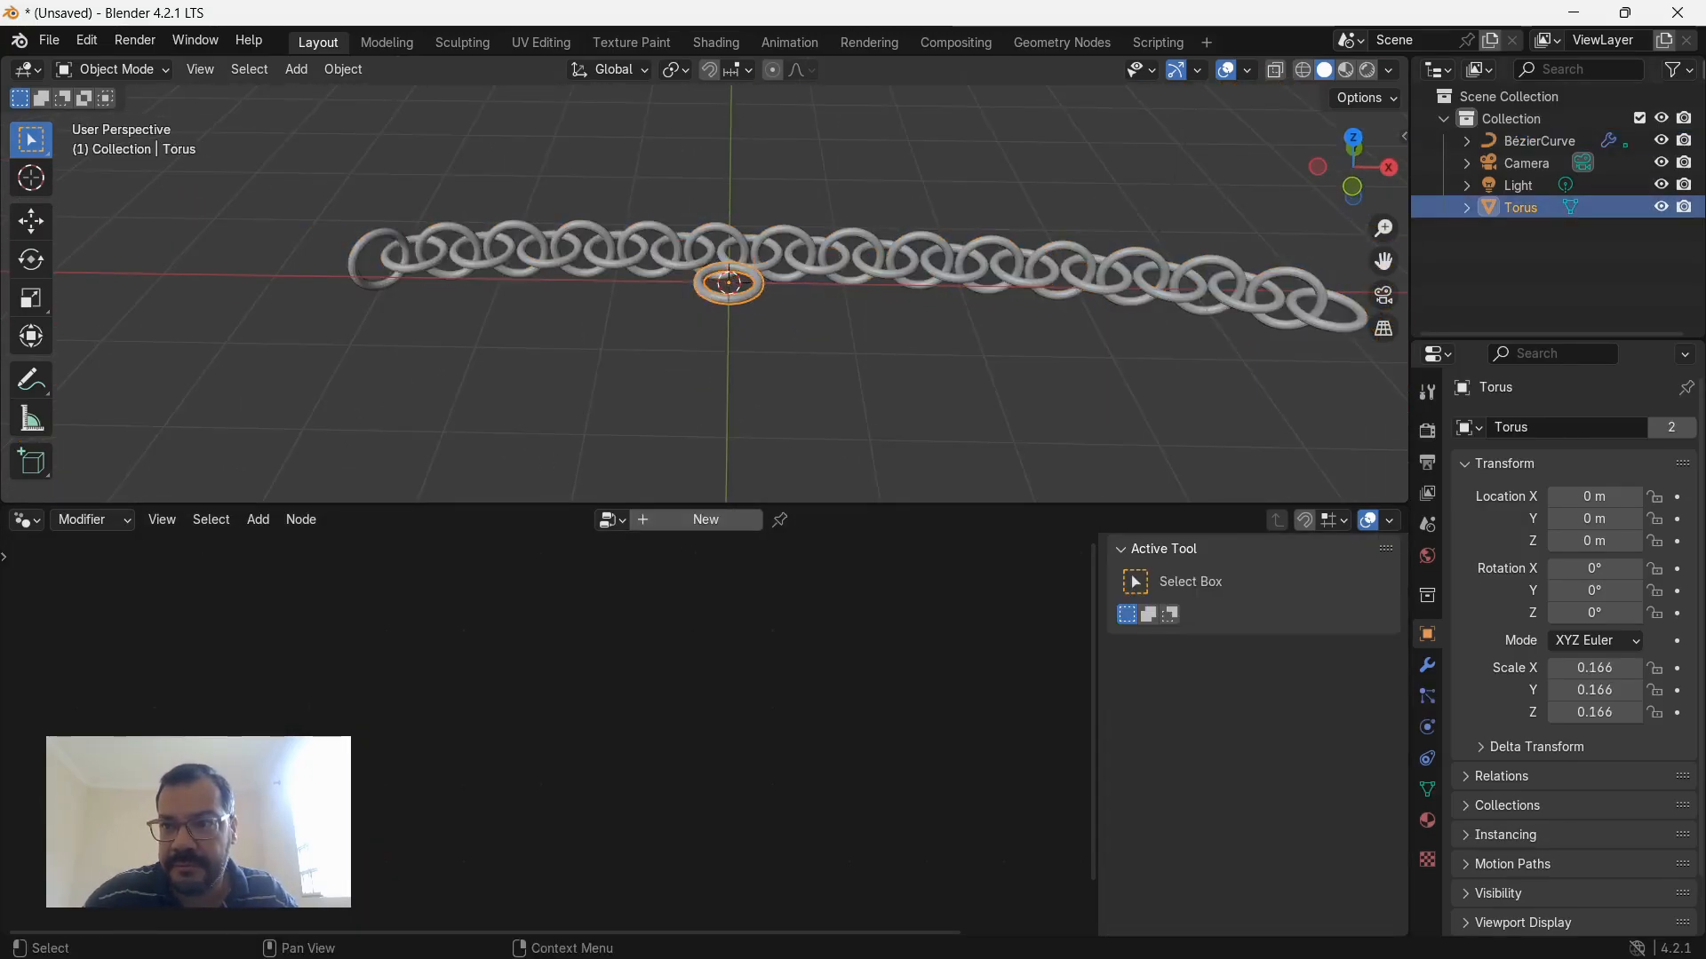
left_click(1661, 207)
scroll(959, 293, "down", 2)
middle_click_drag(960, 293, 1027, 293)
left_click(938, 210)
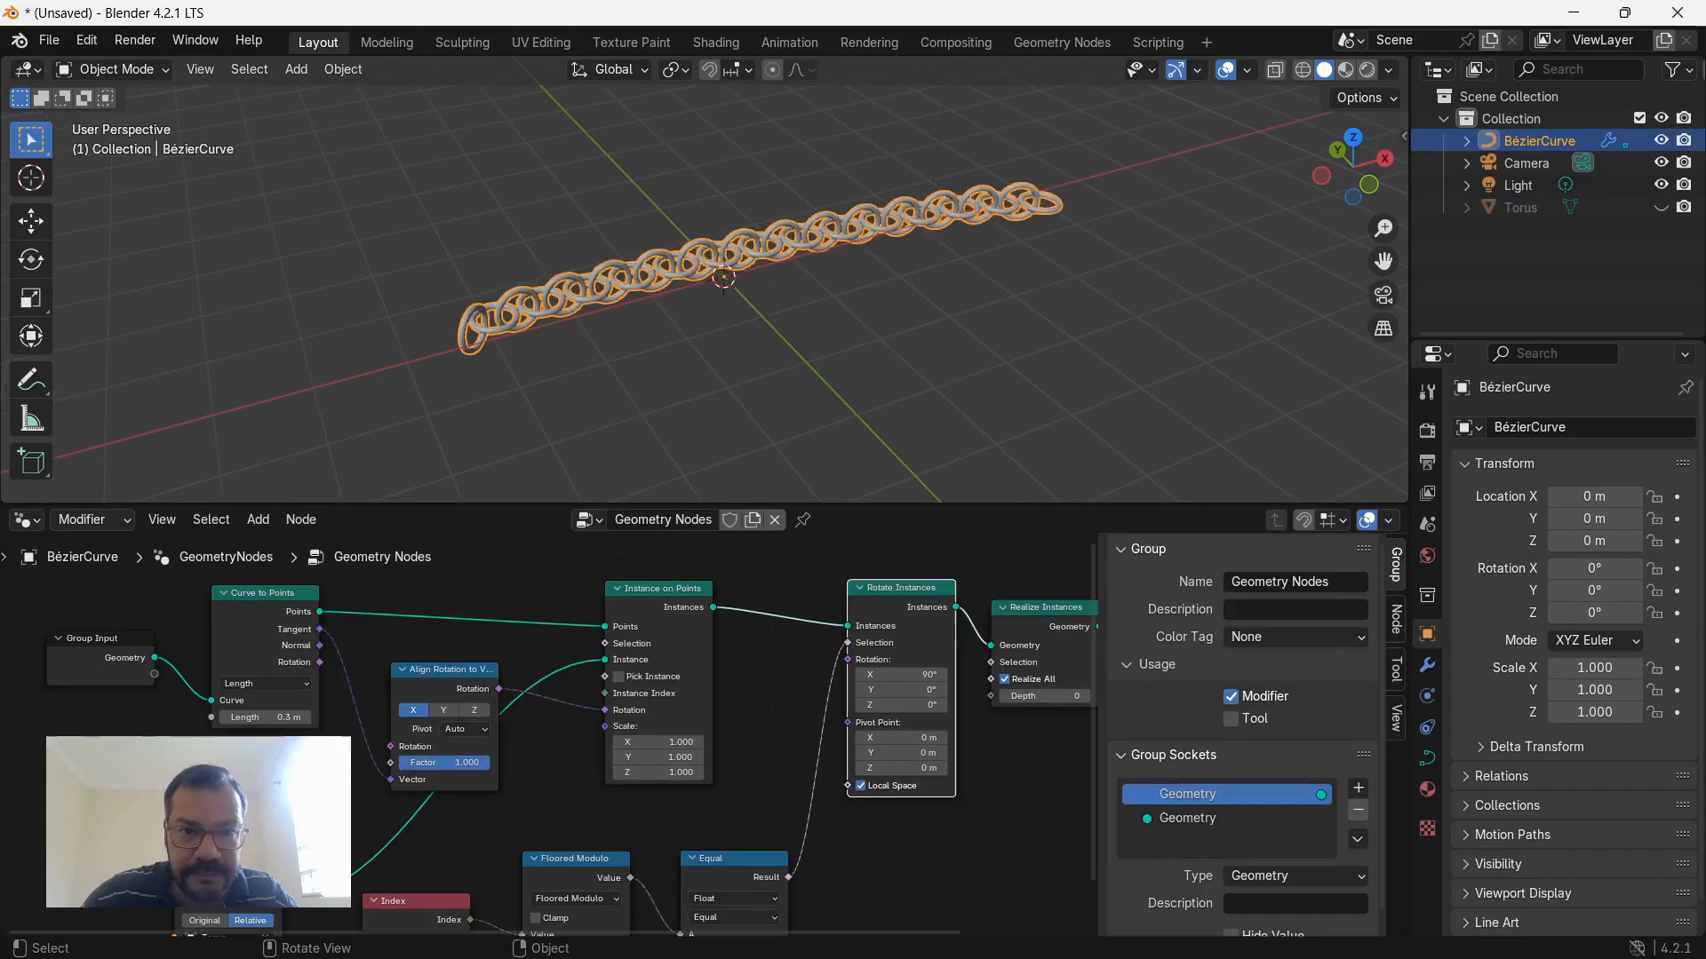
Extrude the Bézier curve's end point in Edit Mode by about -0.32, -1.73, -2.63 m and rotate the new point about 104°.
key("Tab")
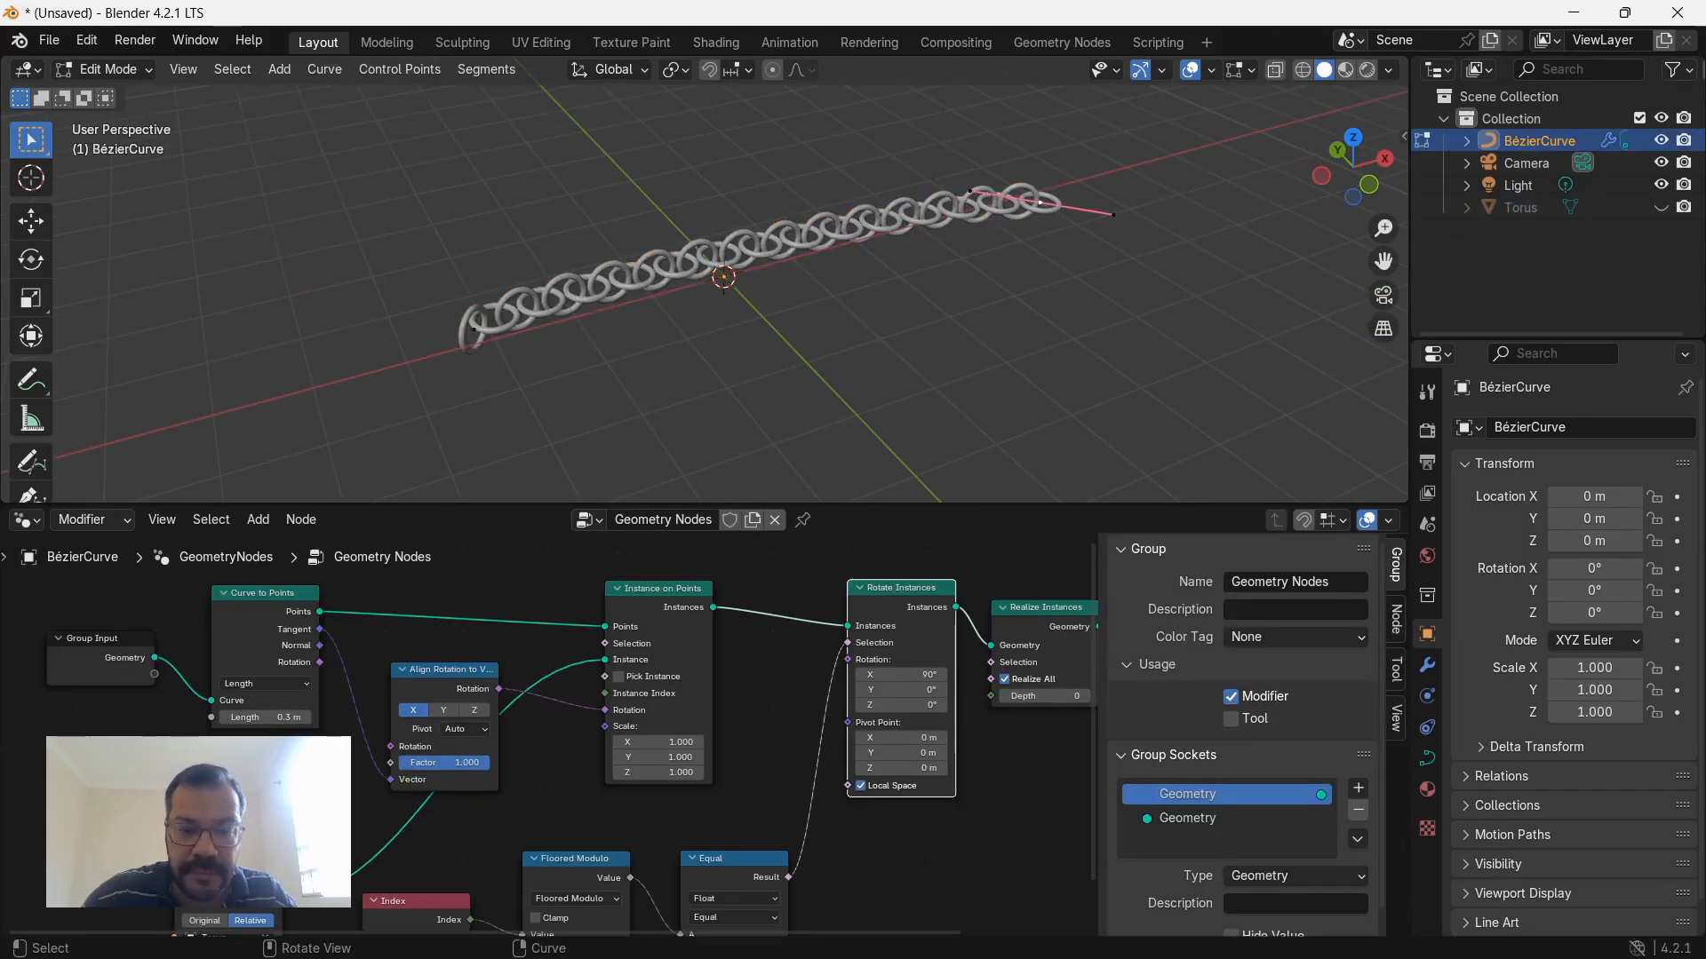
key("e")
left_click(1159, 280)
key("r")
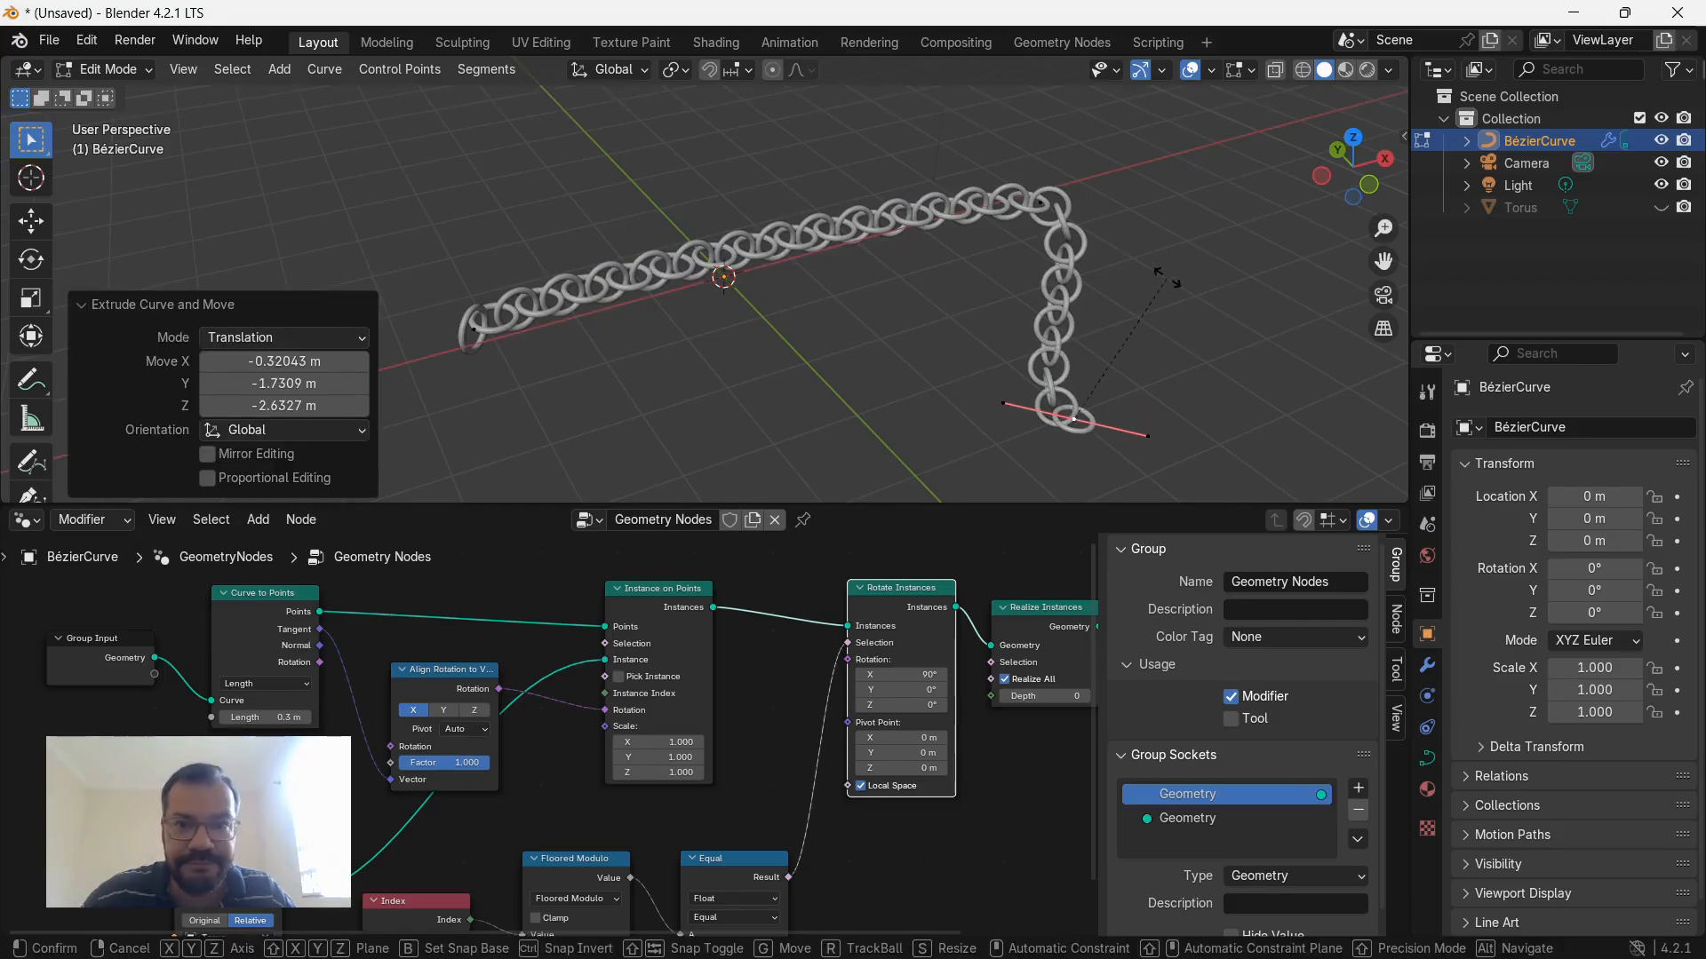
left_click(1135, 480)
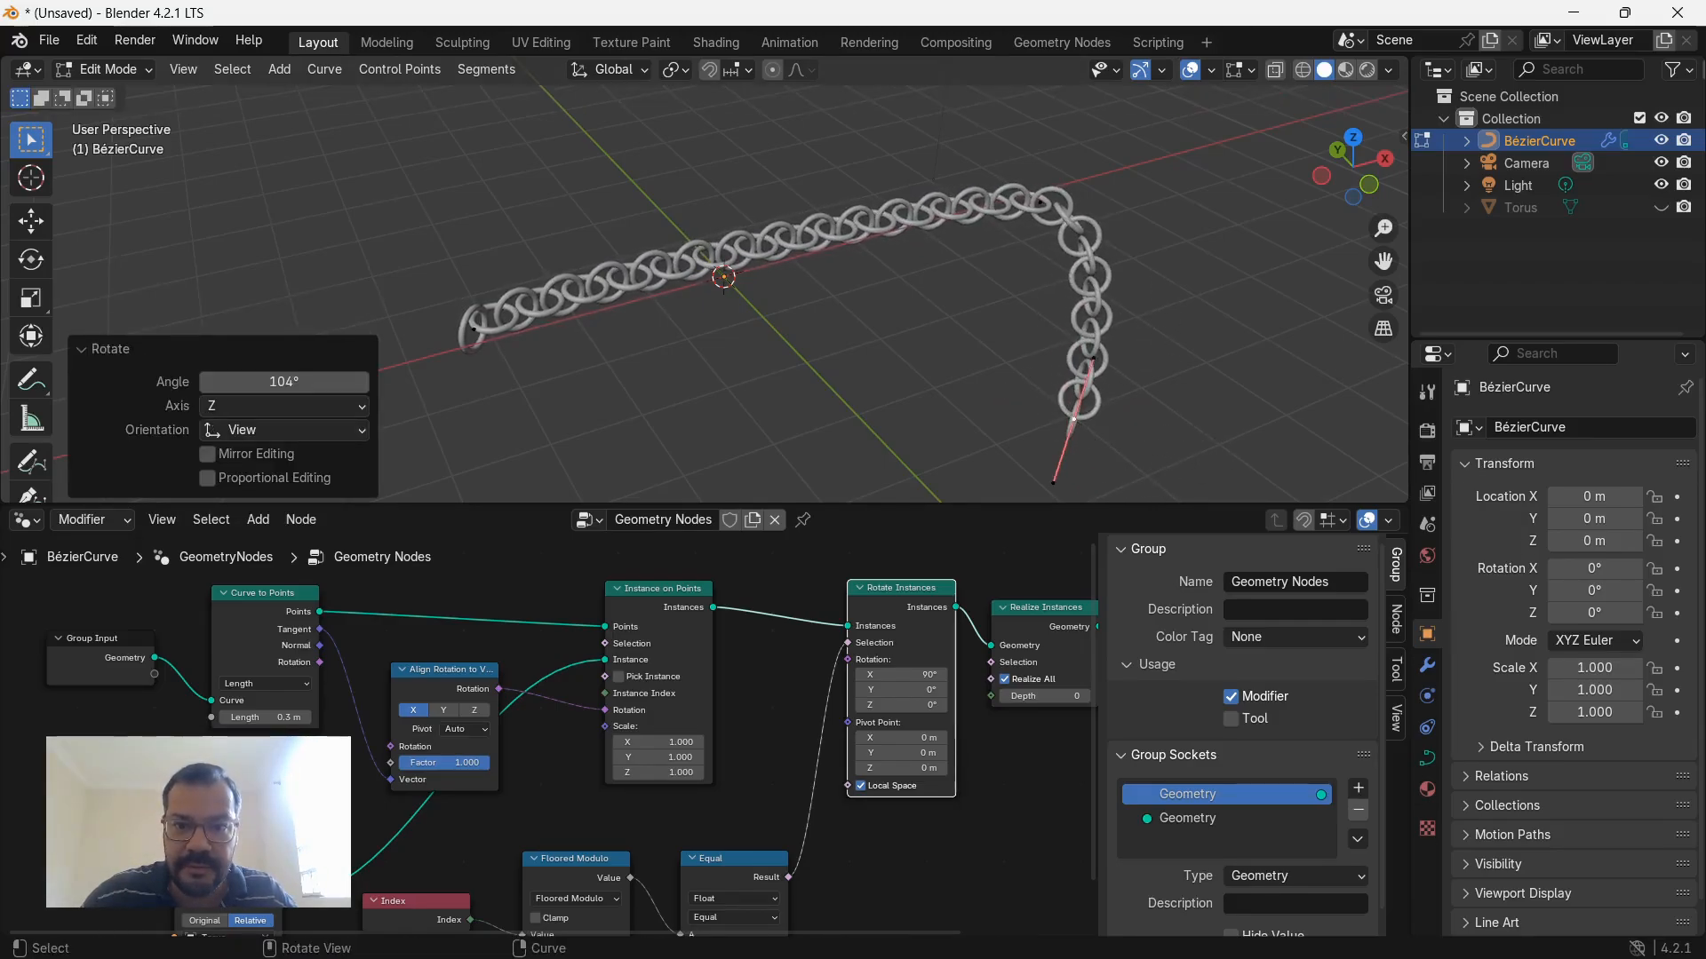
Enlarge the 3D viewport, extrude the curve's end by about -5.18, 1.95, -0.88 m, and rotate the new point about 63°.
left_click_drag(1121, 504, 1121, 724)
key("e")
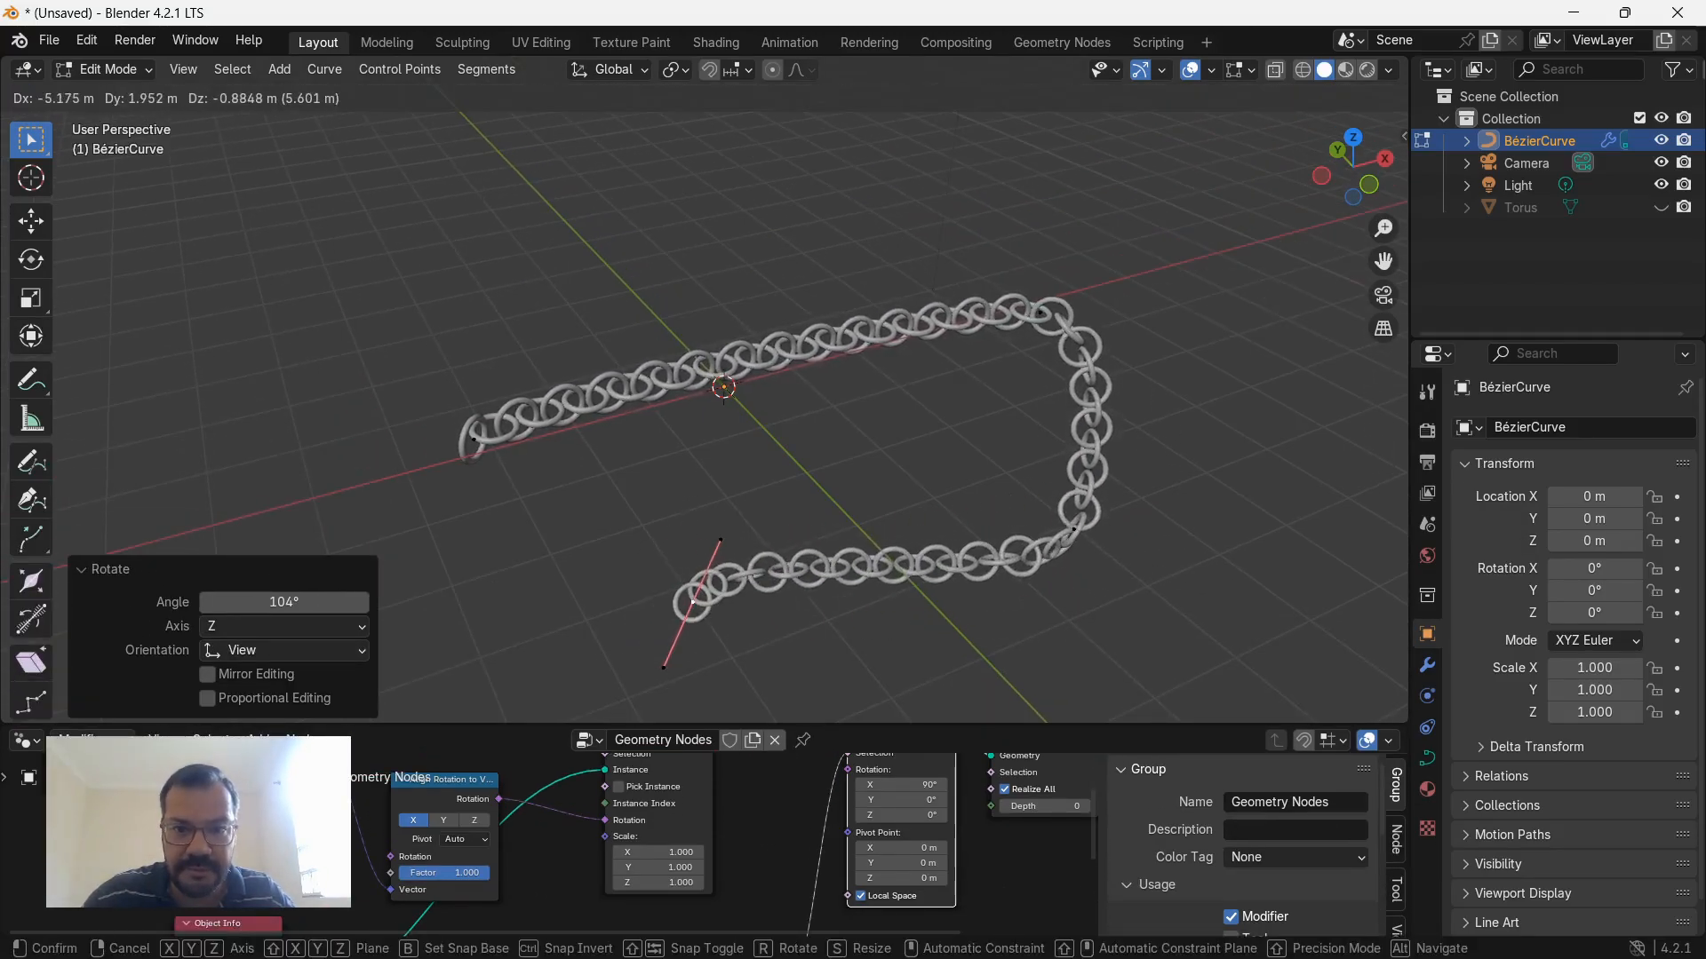
left_click(664, 666)
key("r")
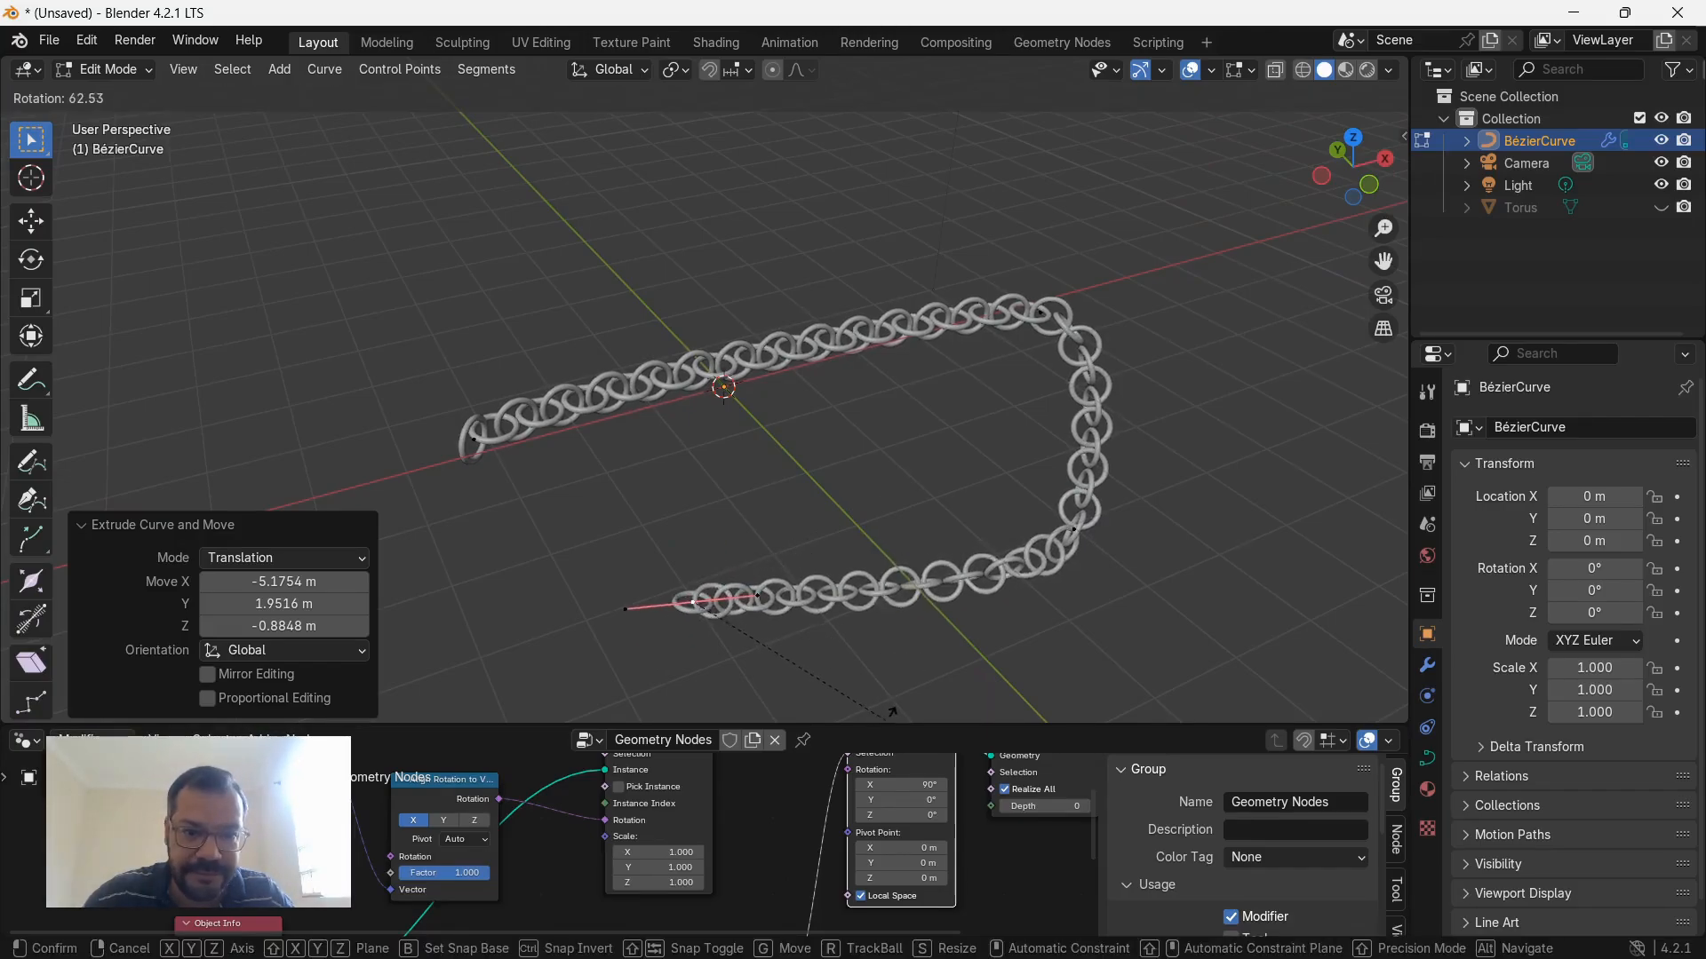
left_click(893, 710)
Switch to the Shading workspace and extrude the curve's end point again to lengthen the looping chain.
left_click(716, 42)
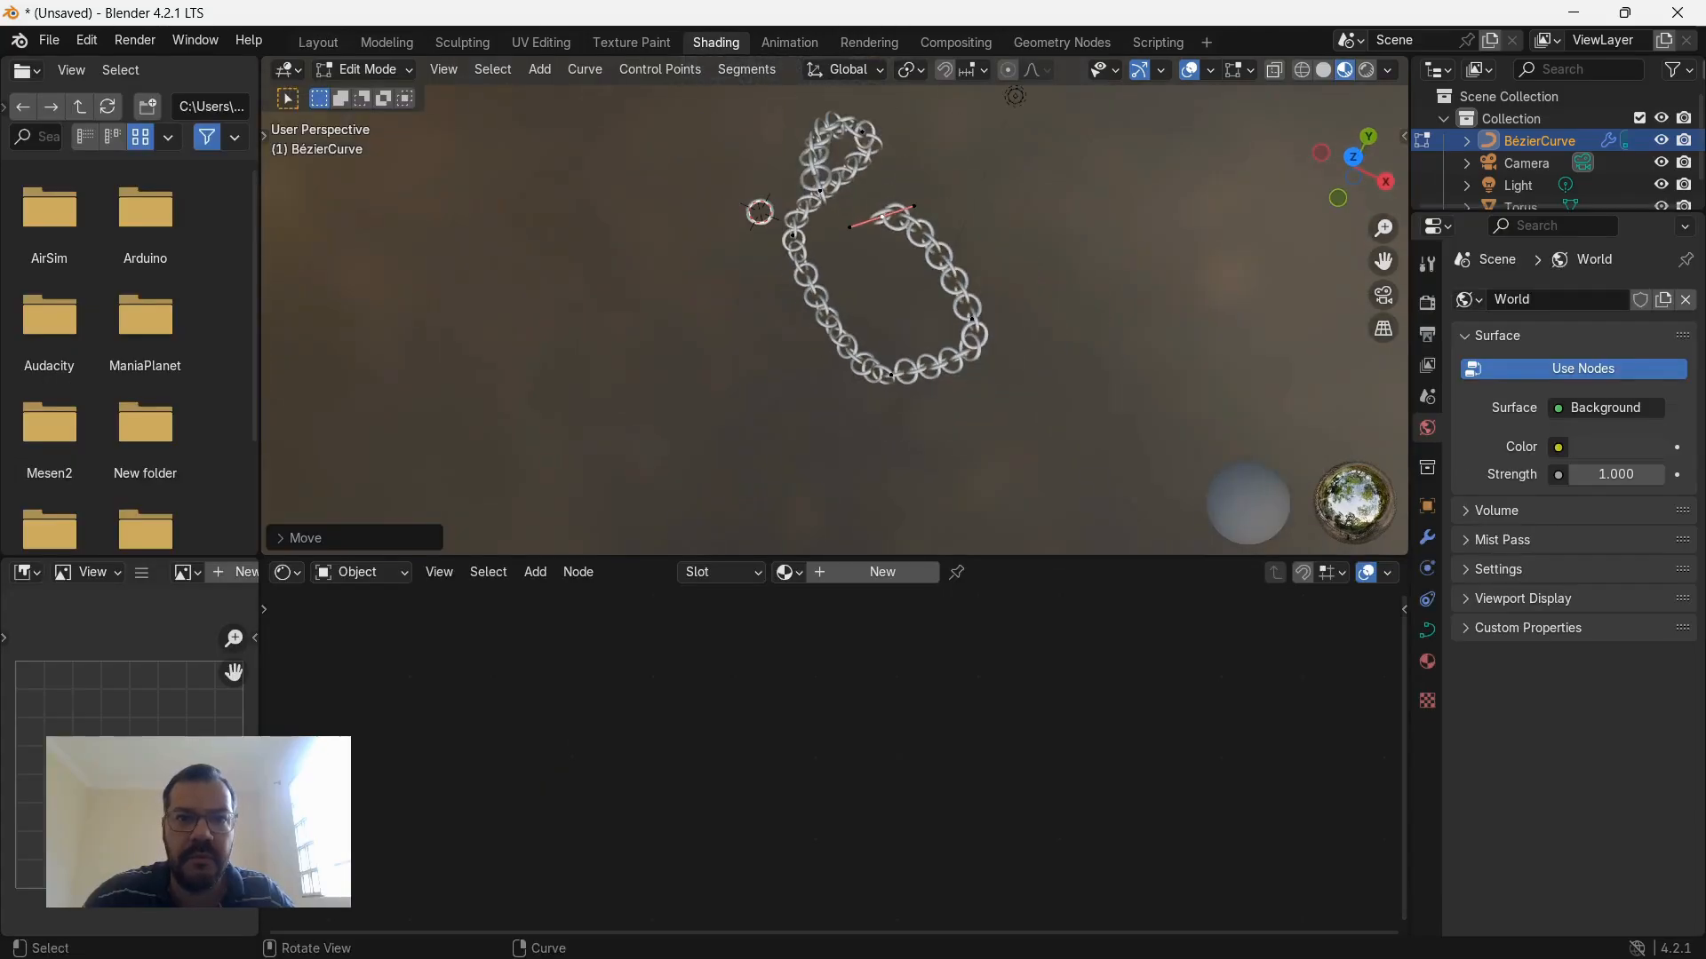
middle_click_drag(915, 258, 906, 271)
key("e")
left_click(657, 262)
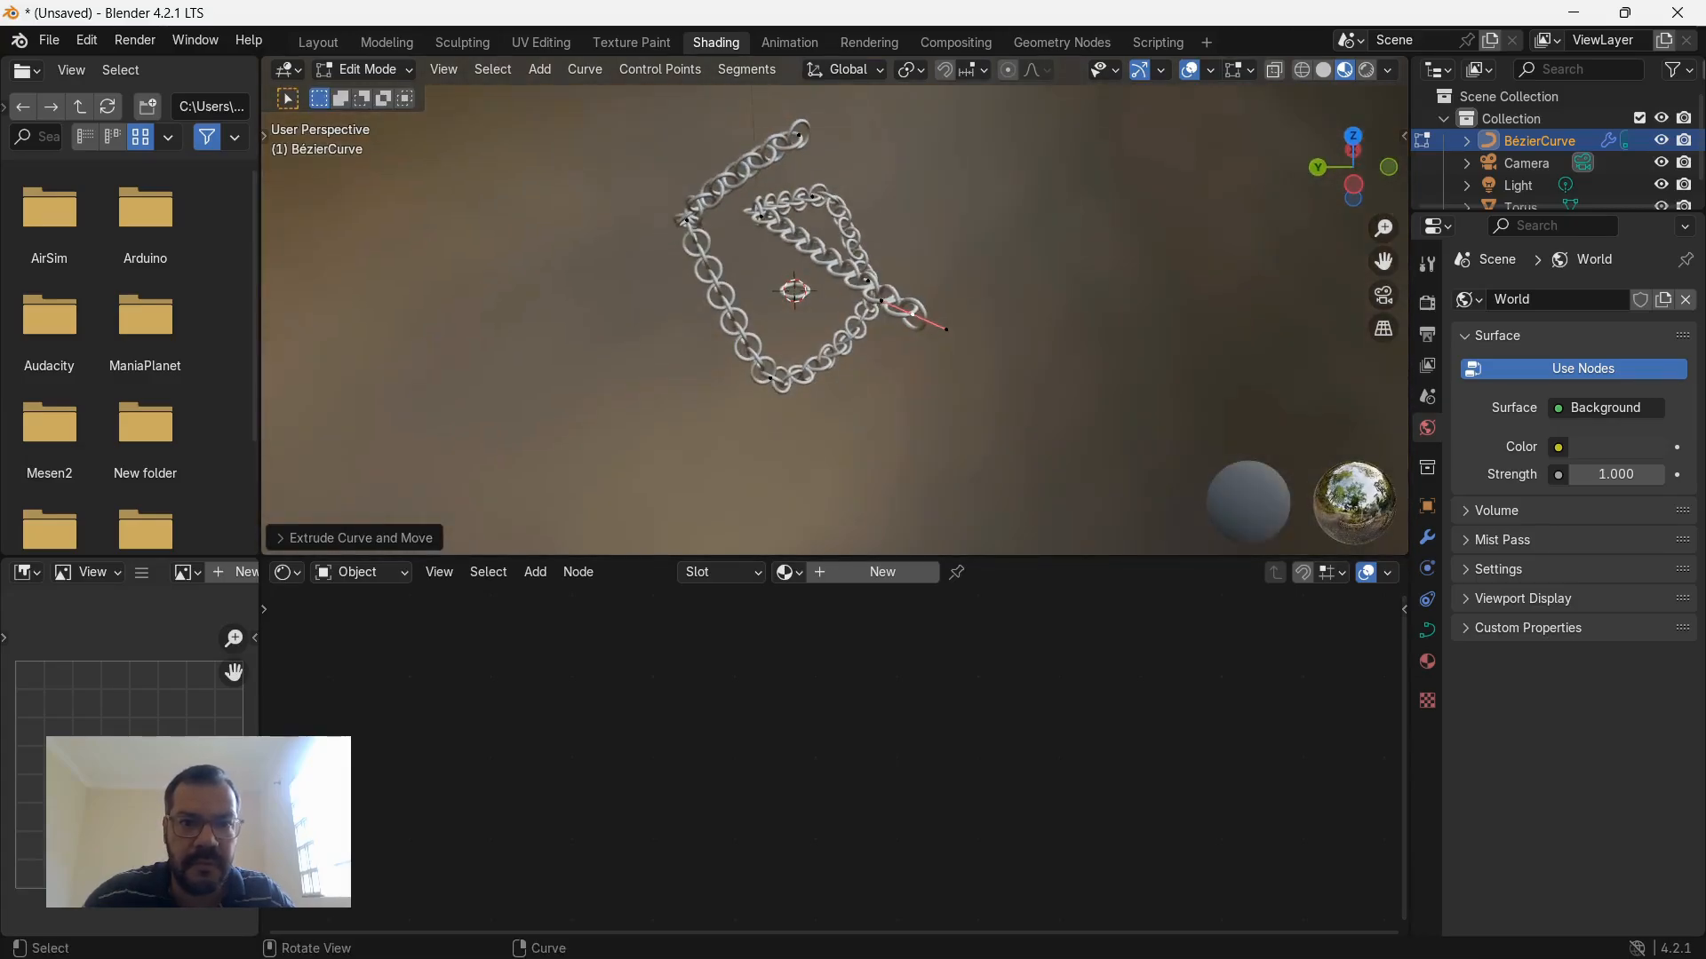
scroll(839, 213, "up", 4)
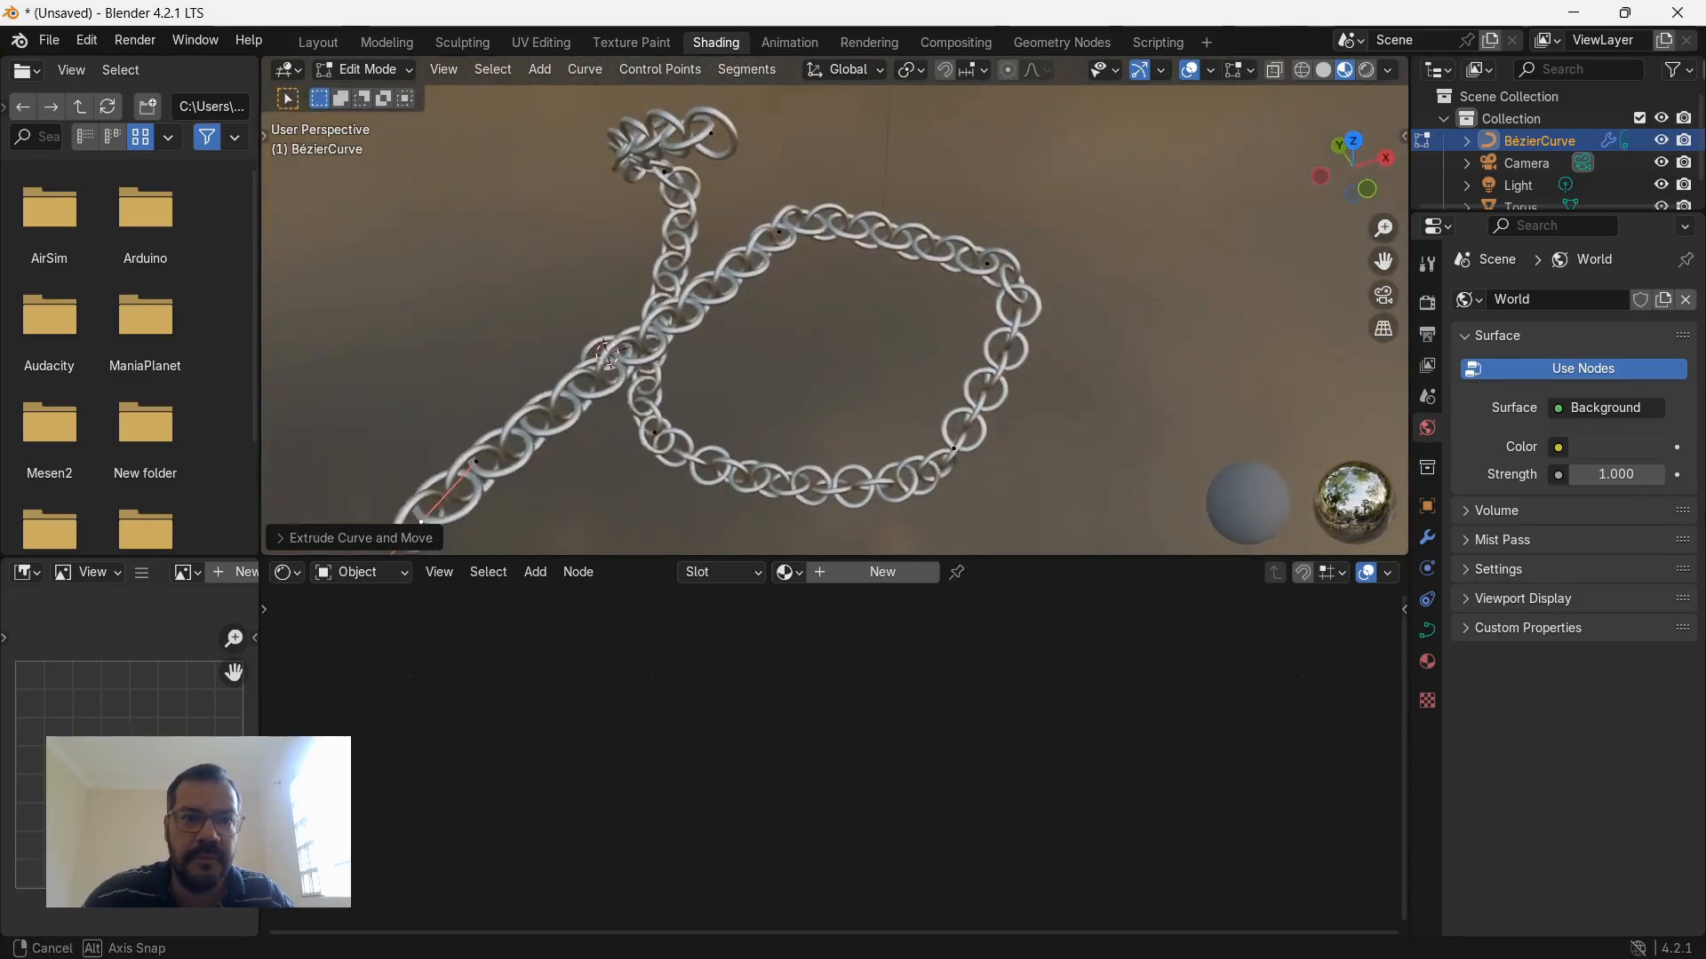